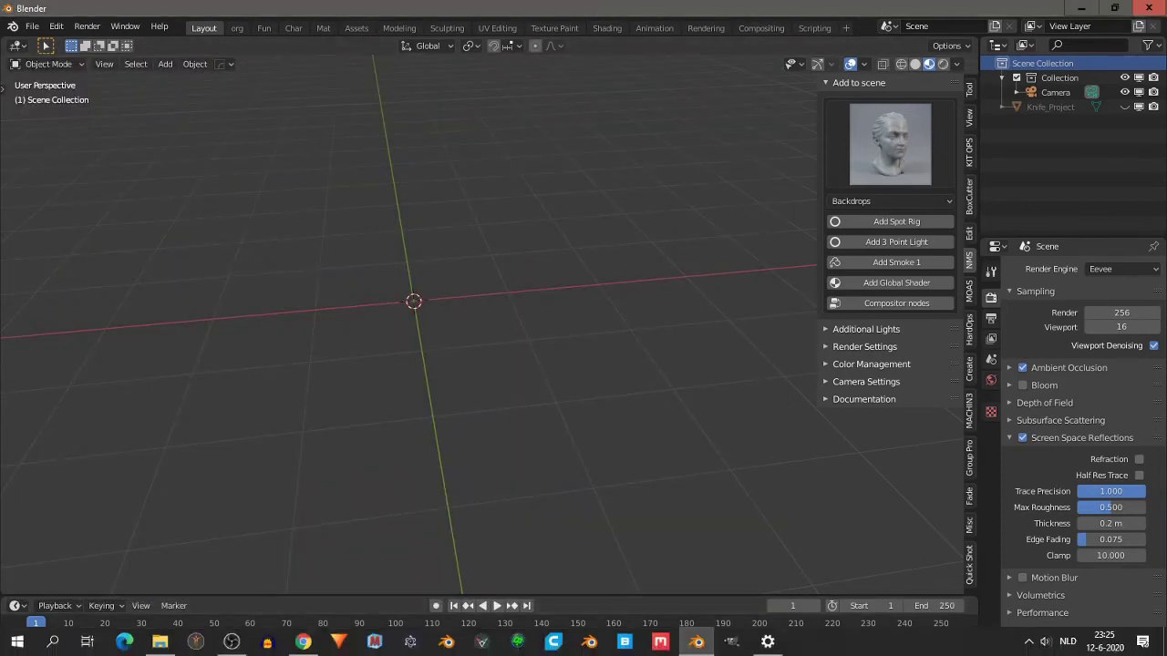
- Switch to the browser and review the True-Terrain 3.0 product page on Blender Market, including its sale and version details
click(303, 642)
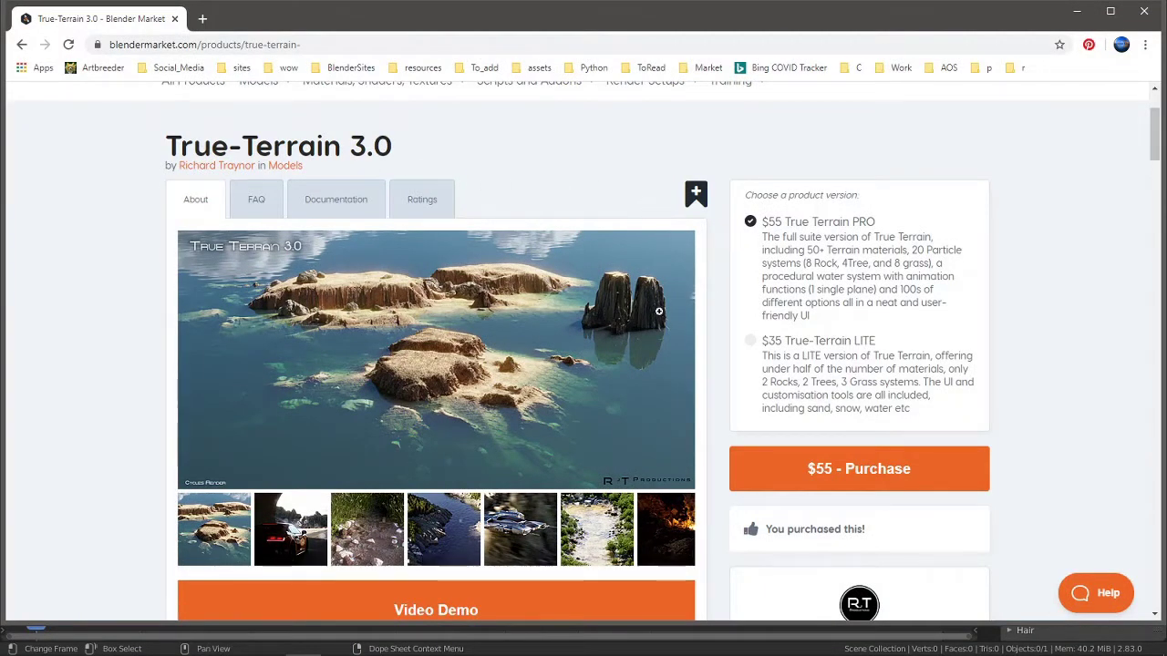
scroll(648, 304, down, 5)
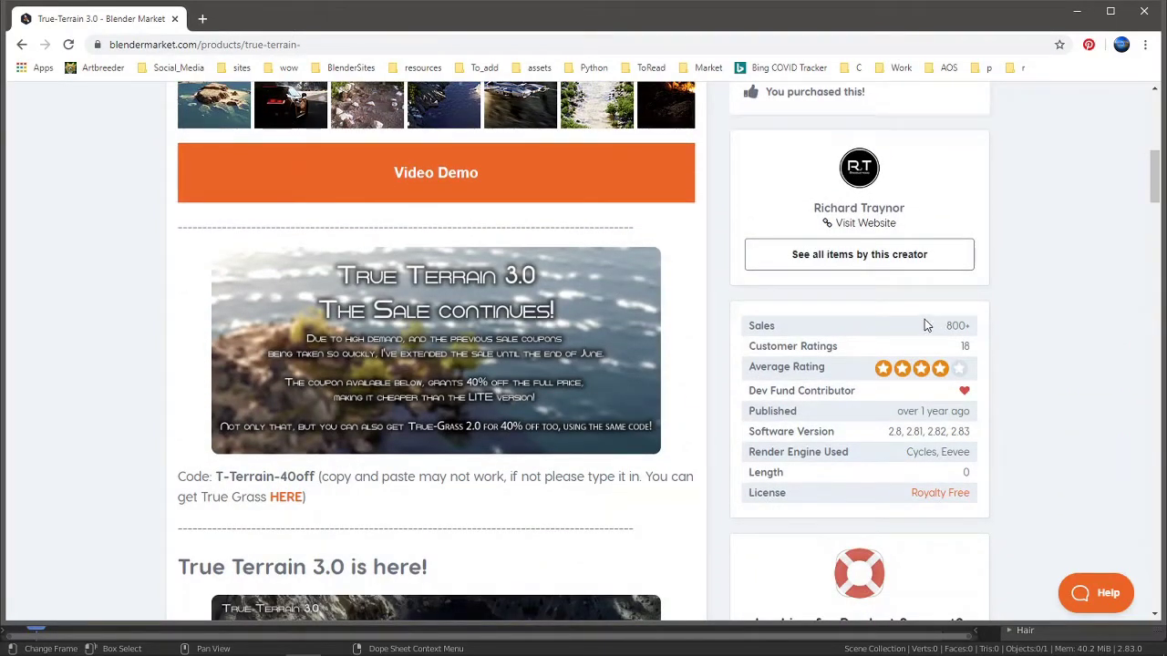
click(1077, 10)
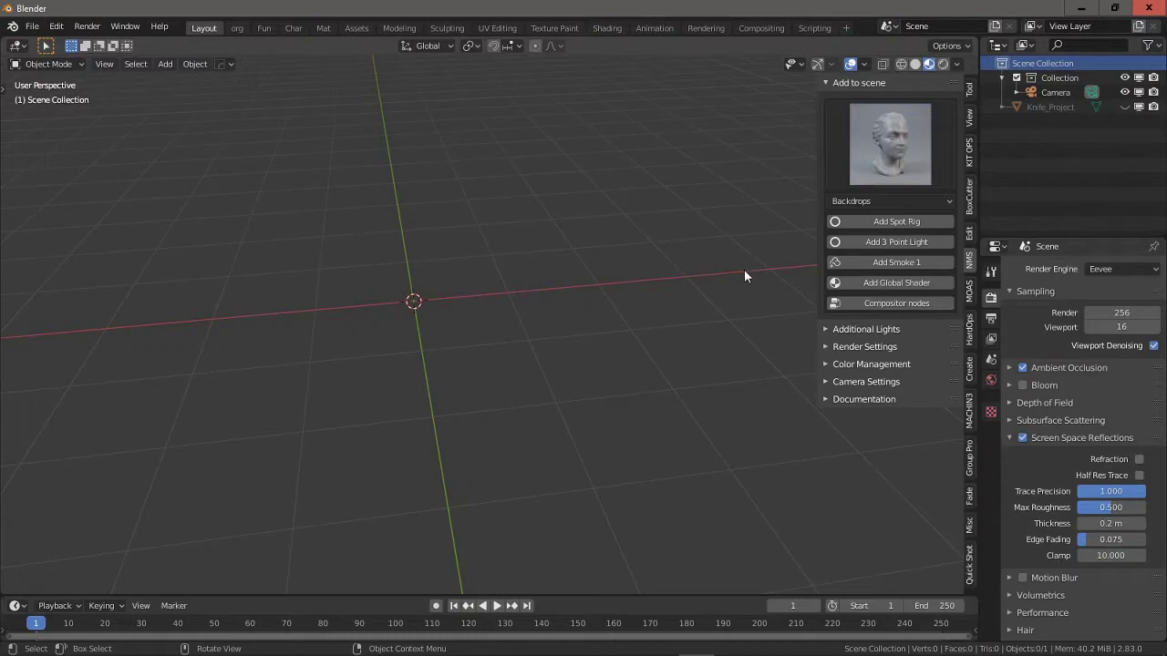
middle_drag(641, 274, 628, 264)
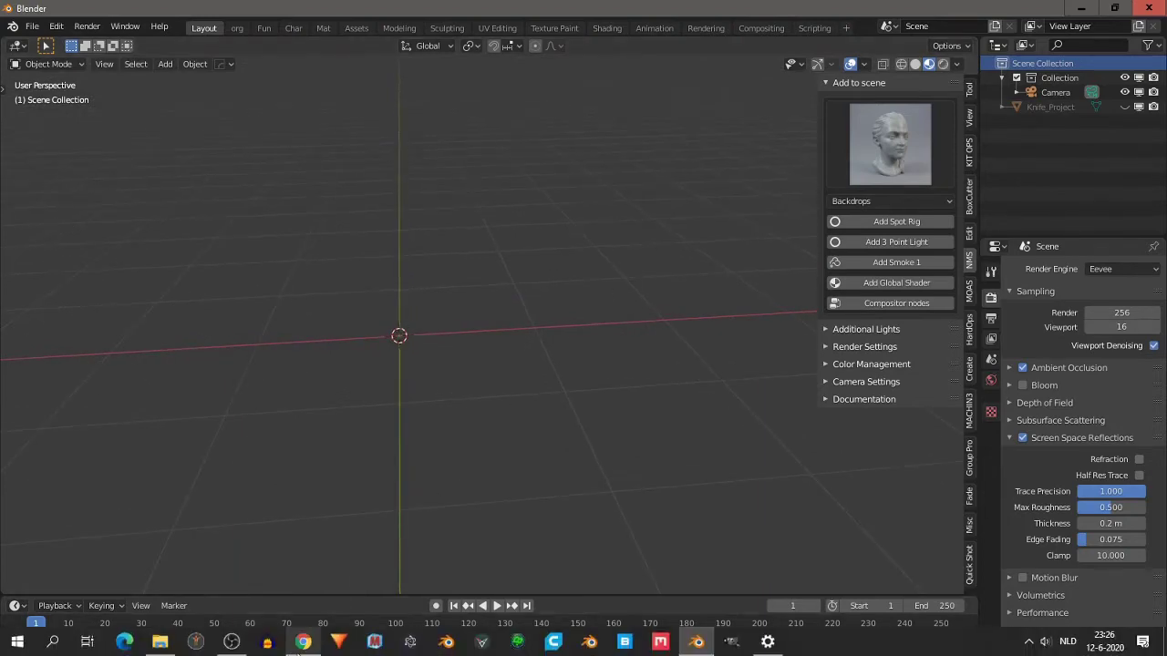
click(304, 642)
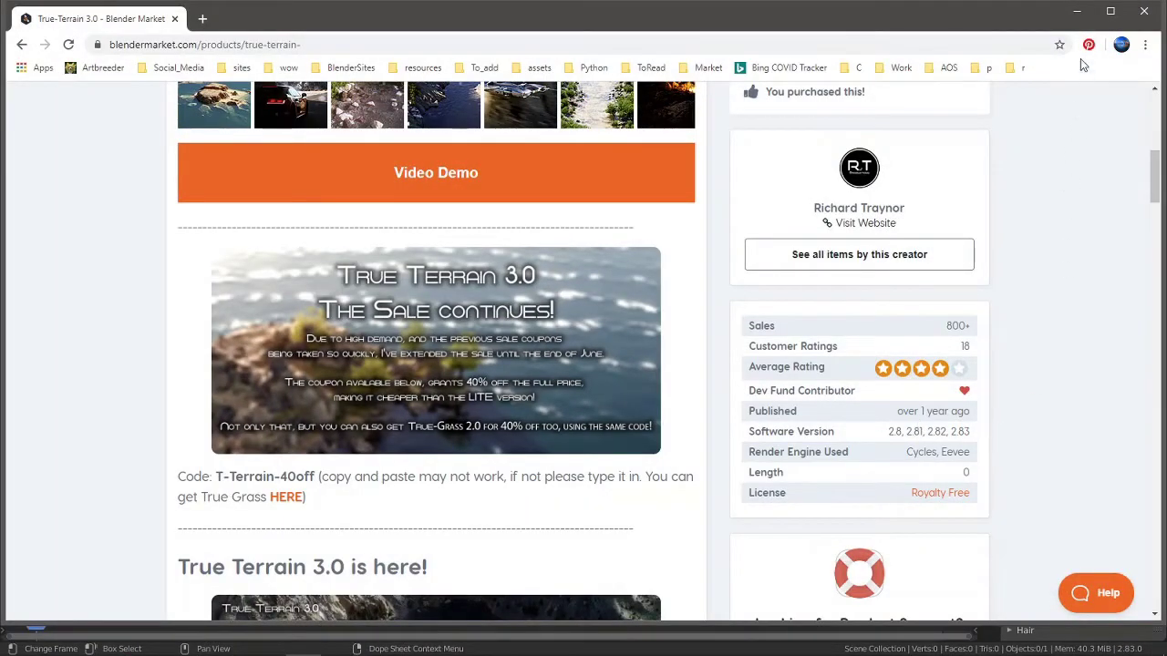
click(1076, 11)
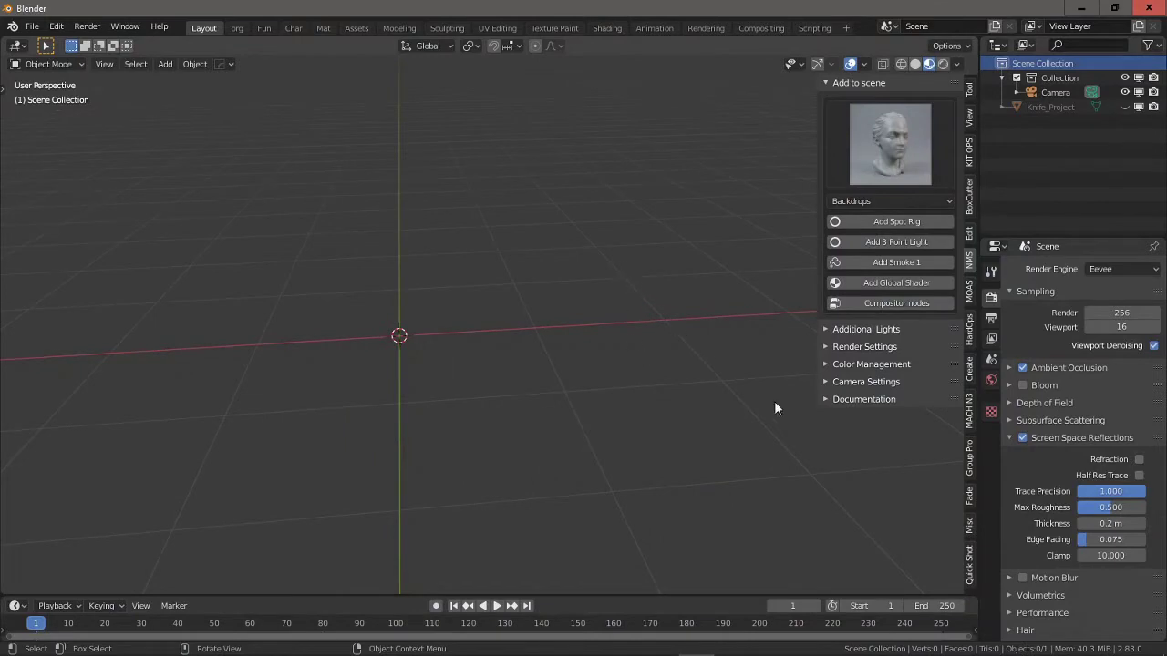
- Add a landscape to the scene with the True Terrain add-on and open its noise generation settings
click(358, 28)
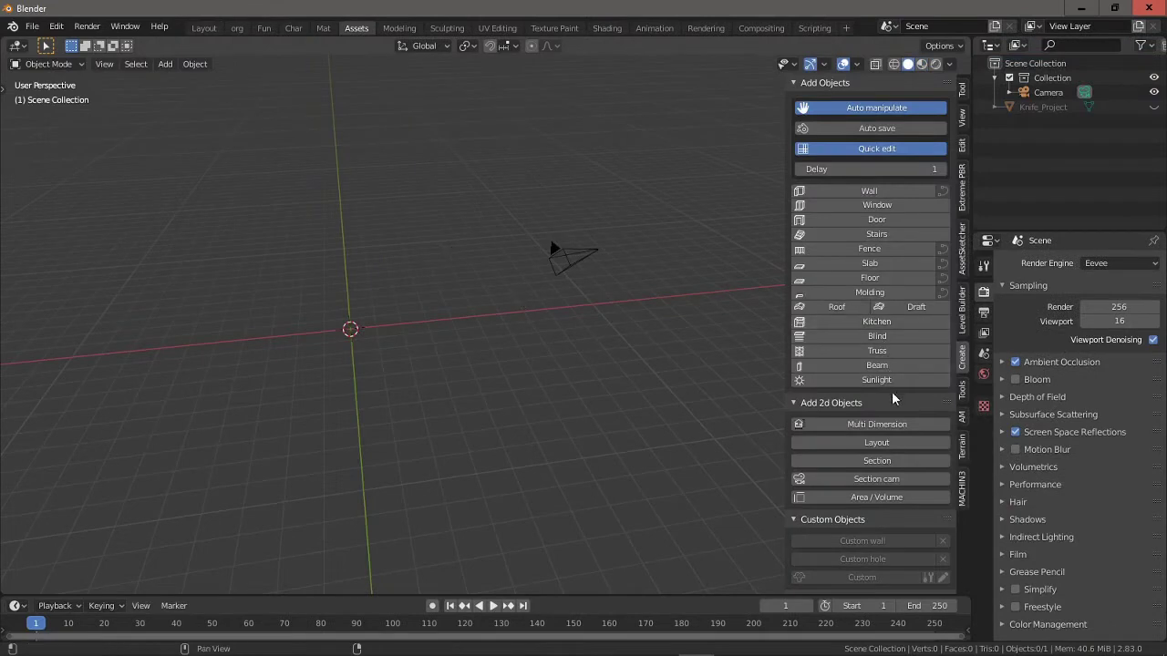
click(962, 456)
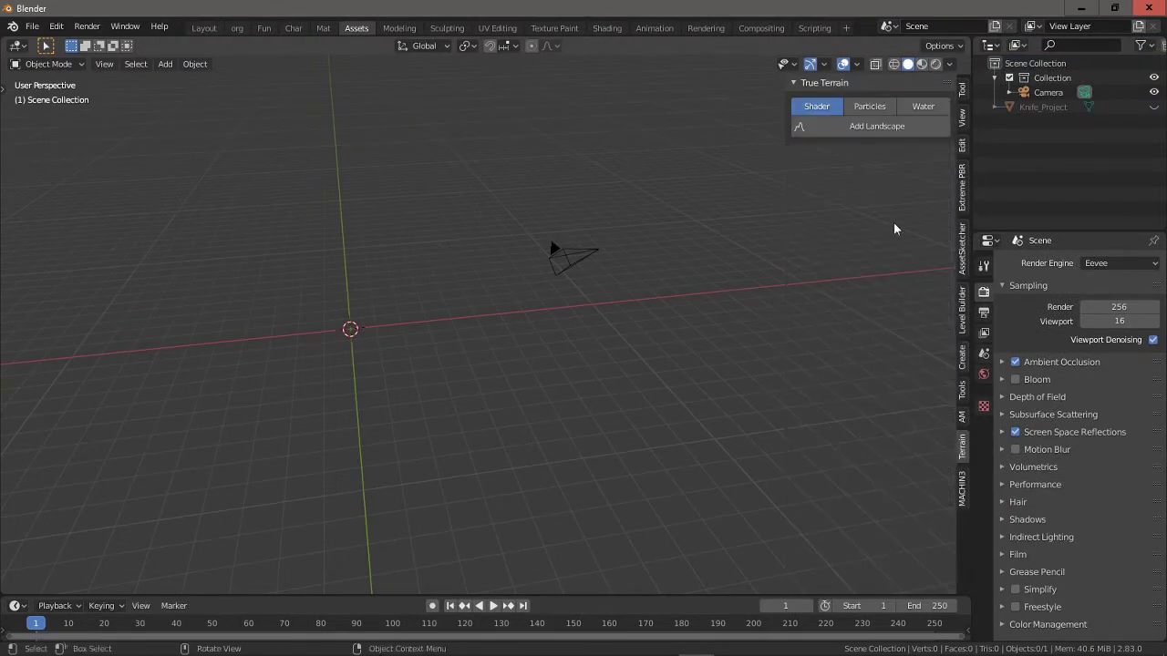
click(877, 127)
middle_drag(525, 284, 560, 346)
scroll(424, 311, up, 4)
scroll(570, 349, up, 3)
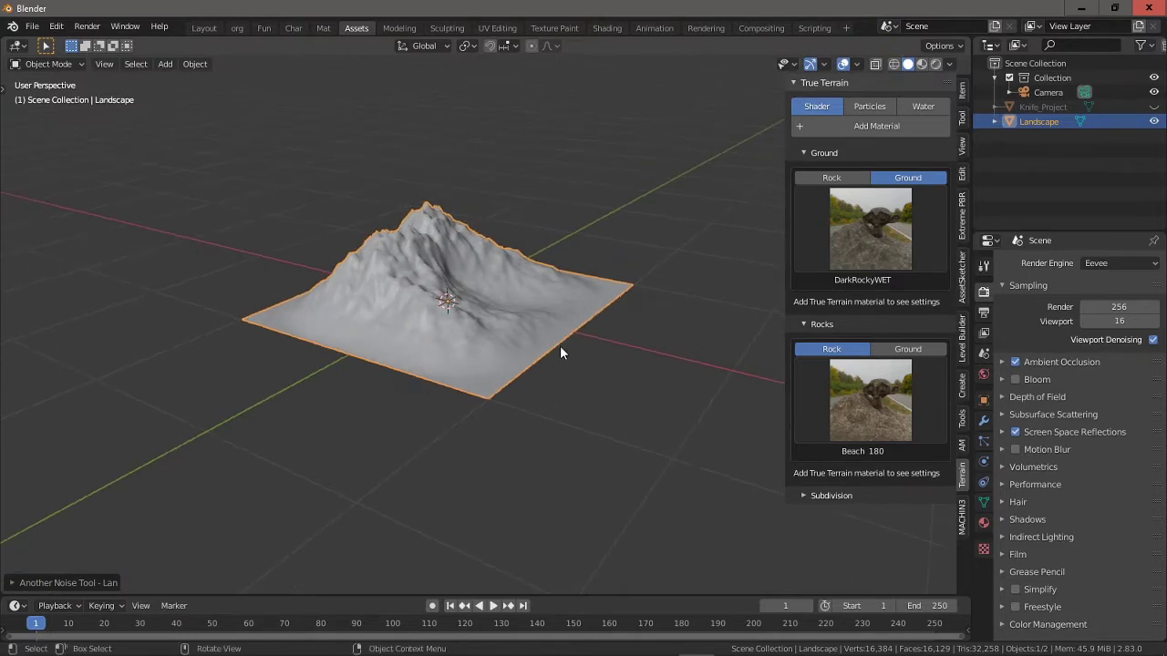
scroll(560, 349, up, 1)
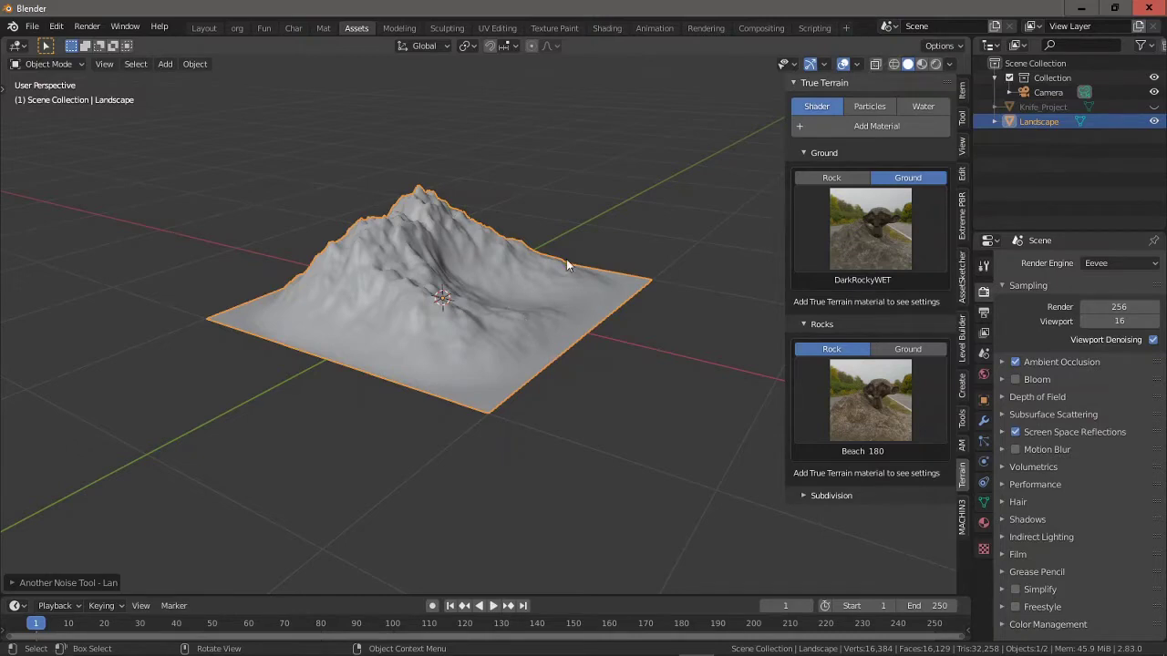
click(12, 581)
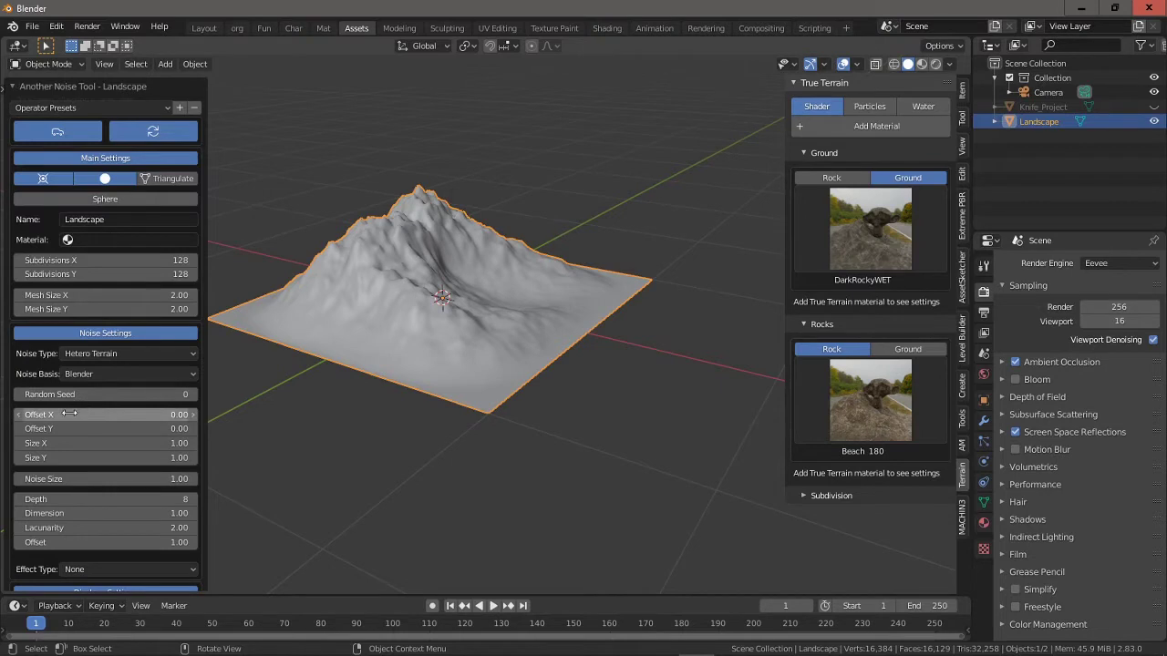
- Try the Hybrid MFractal and fBm Fractal noise types on the landscape
drag(76, 414, 75, 413)
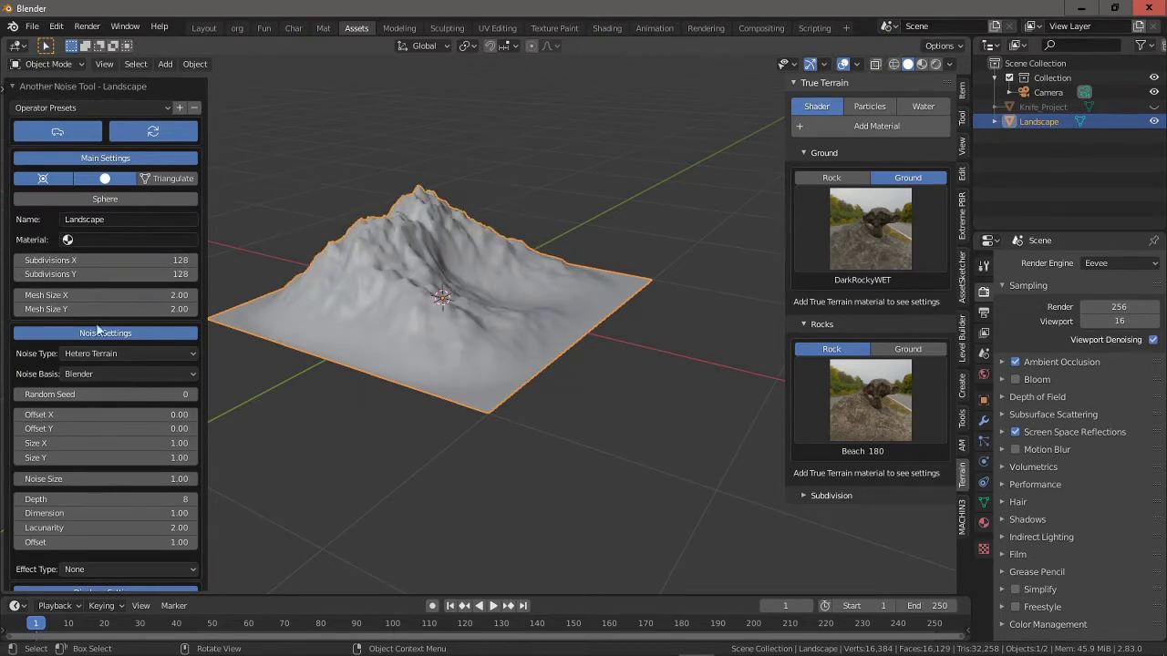
click(103, 353)
click(103, 350)
click(115, 358)
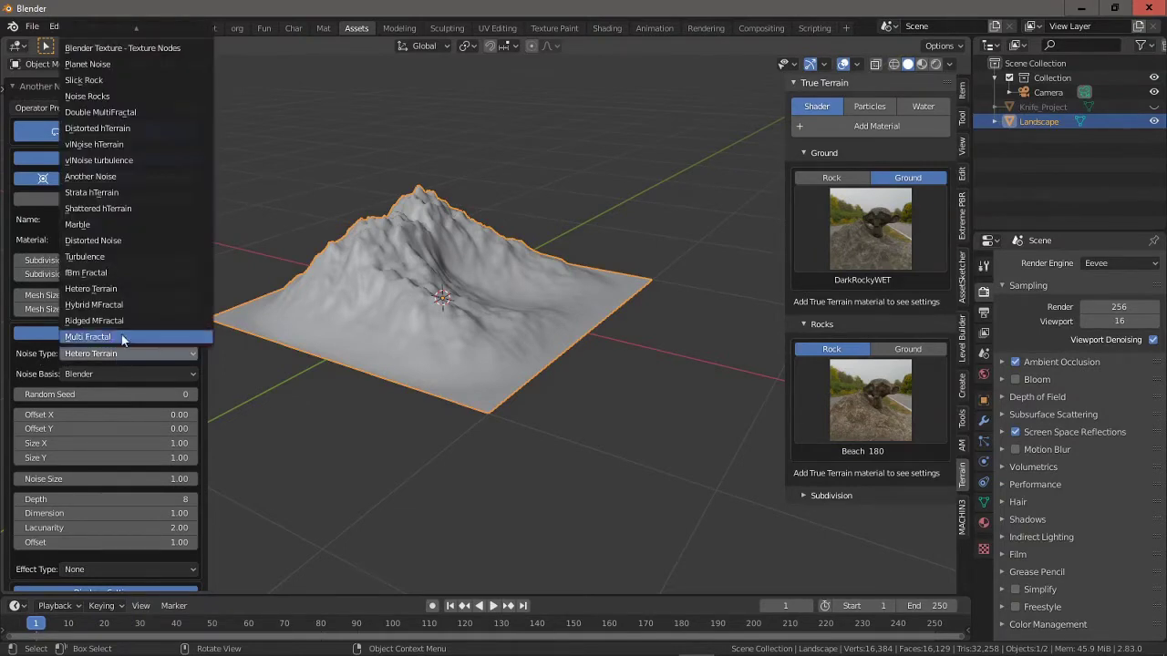
click(114, 304)
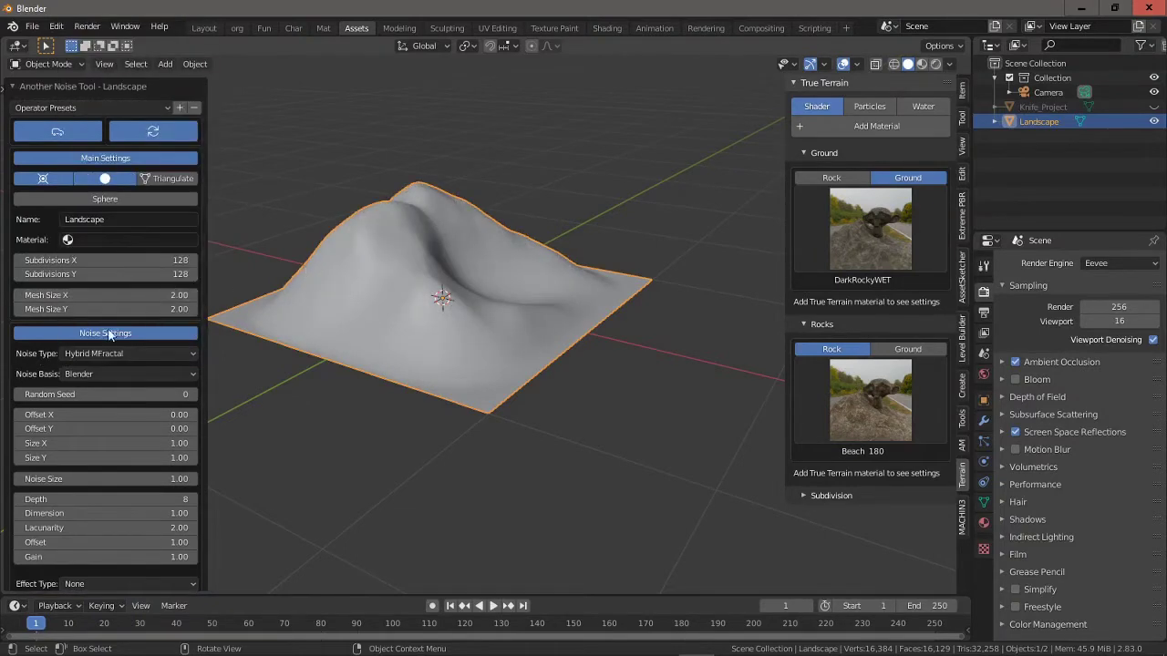
click(88, 354)
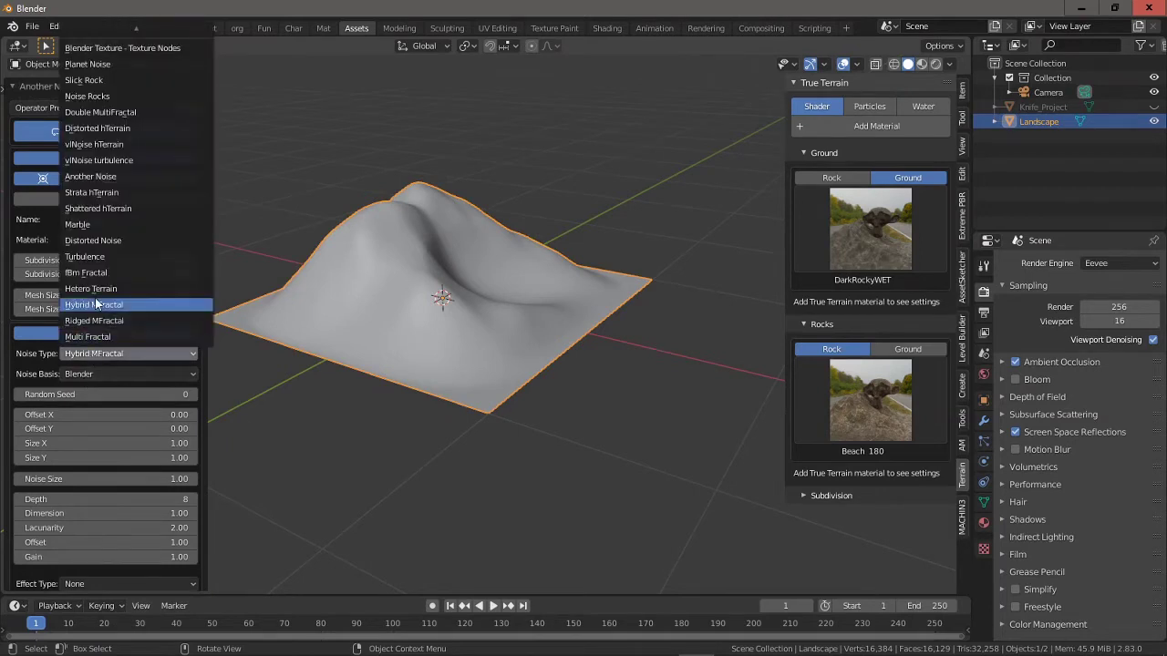
click(90, 272)
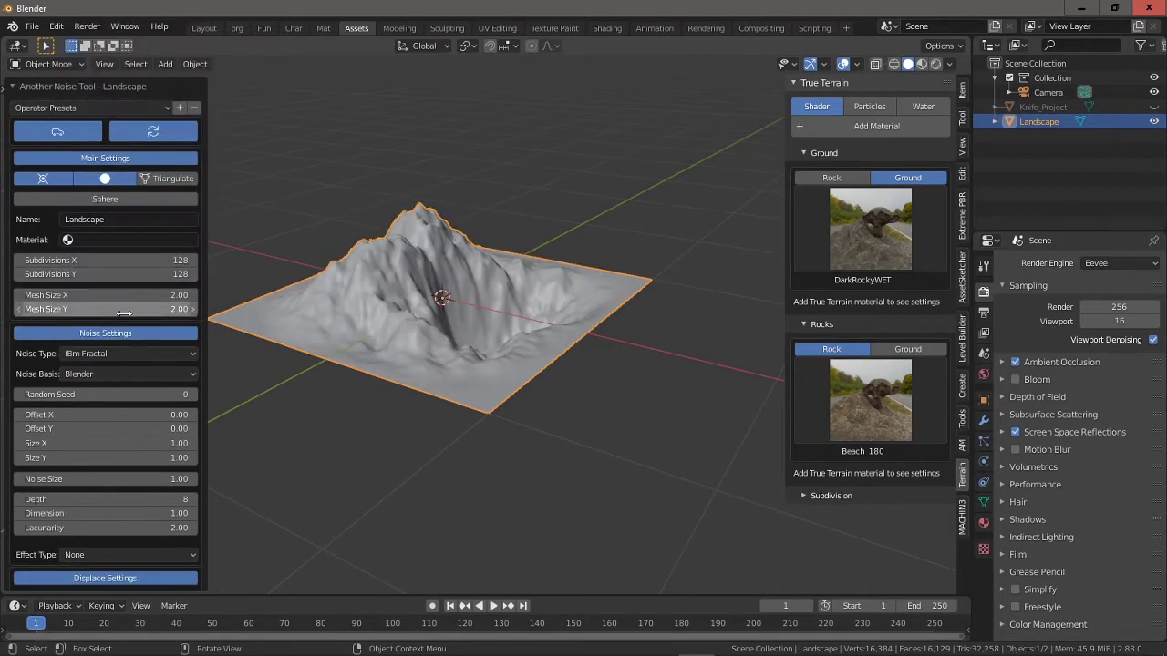
- Set the landscape's noise basis to Perlin and its noise type to Strata hTerrain
click(82, 374)
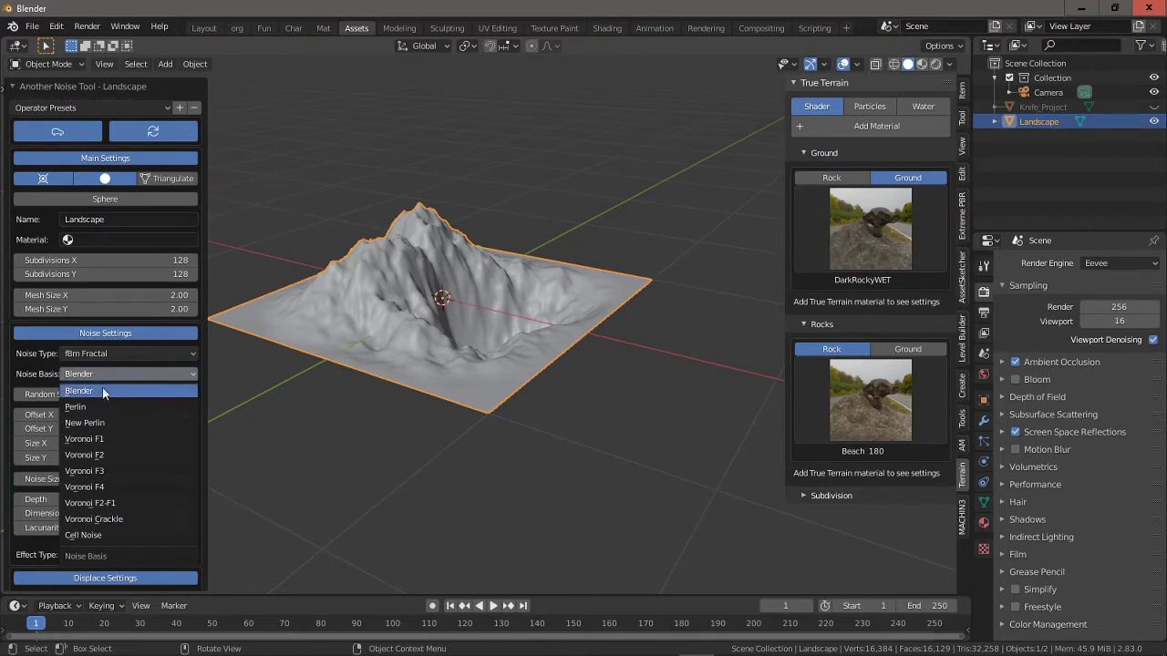
click(92, 405)
middle_drag(273, 401, 484, 382)
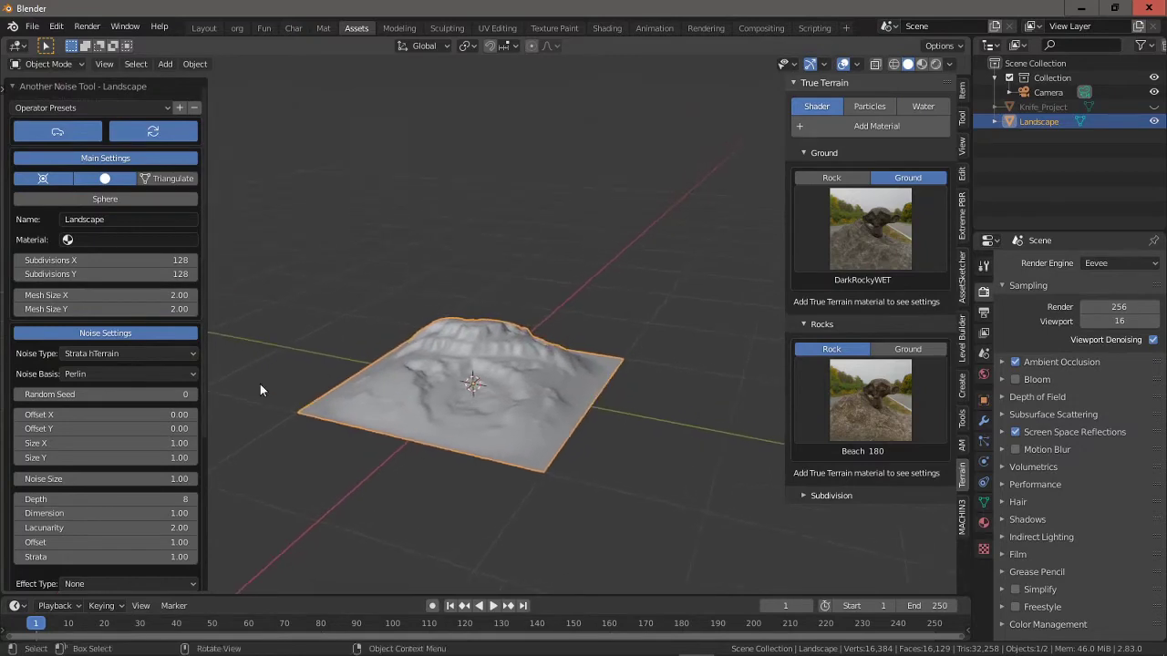
- Scale the landscape up uniformly by a factor of about 7.93
click(469, 398)
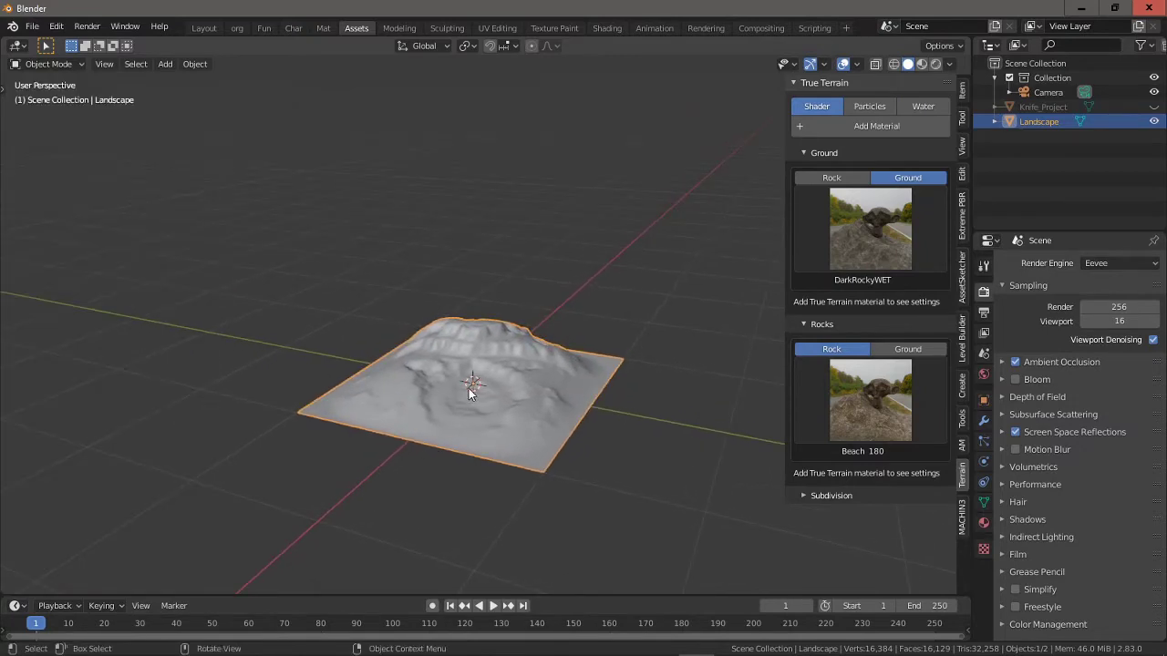
scroll(470, 392, up, 5)
scroll(528, 425, down, 5)
scroll(472, 406, down, 5)
key(s)
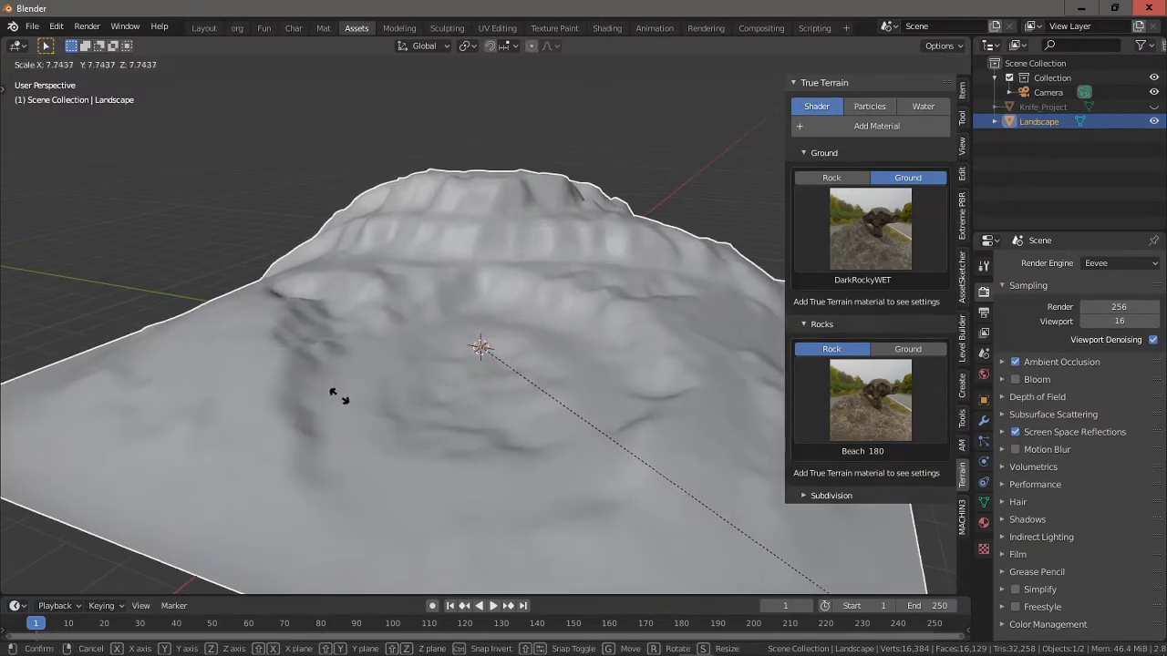
click(361, 395)
scroll(361, 395, down, 5)
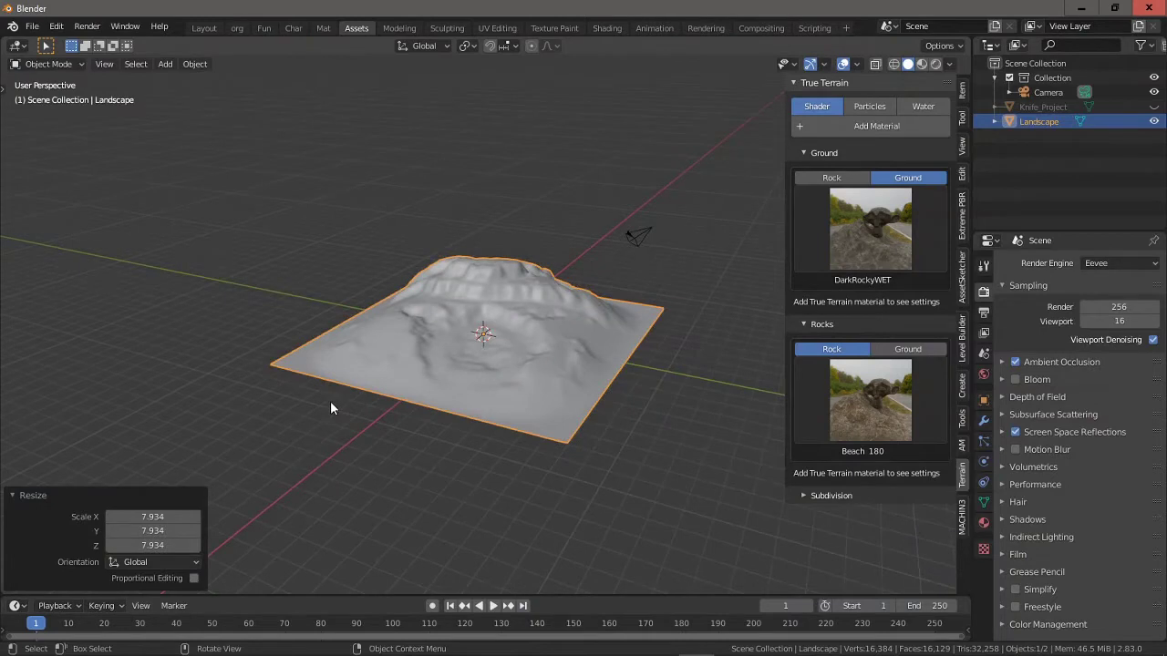
- Import the Human male proxy template from the MB-Lab utilities as a size reference
click(293, 28)
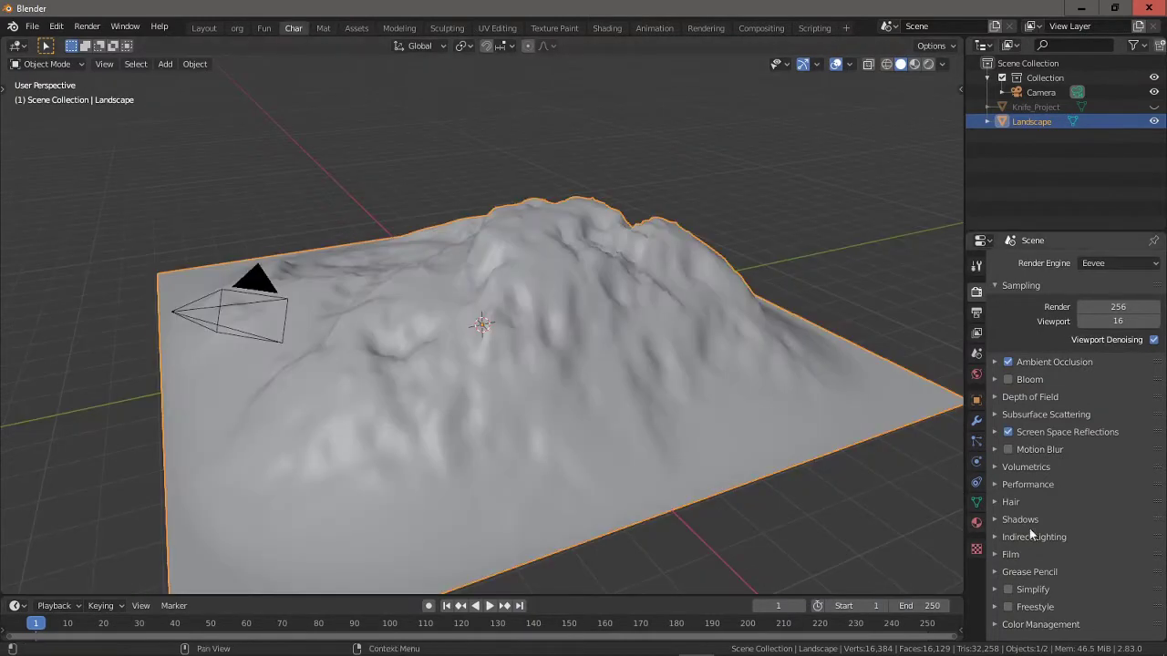
key(n)
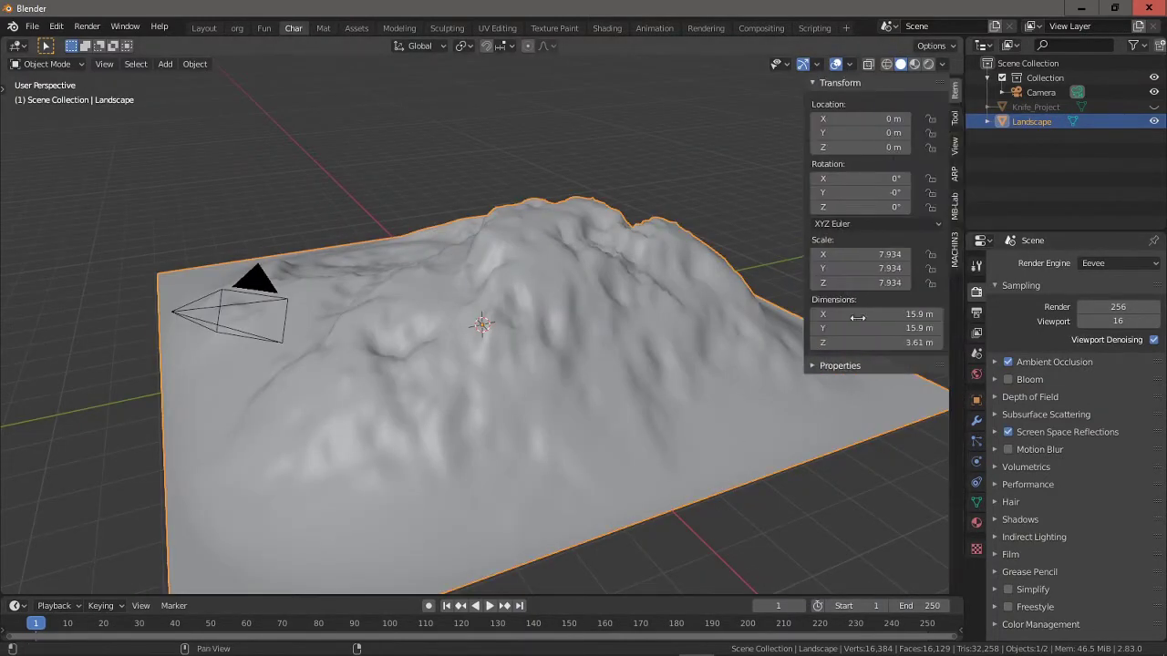
click(954, 208)
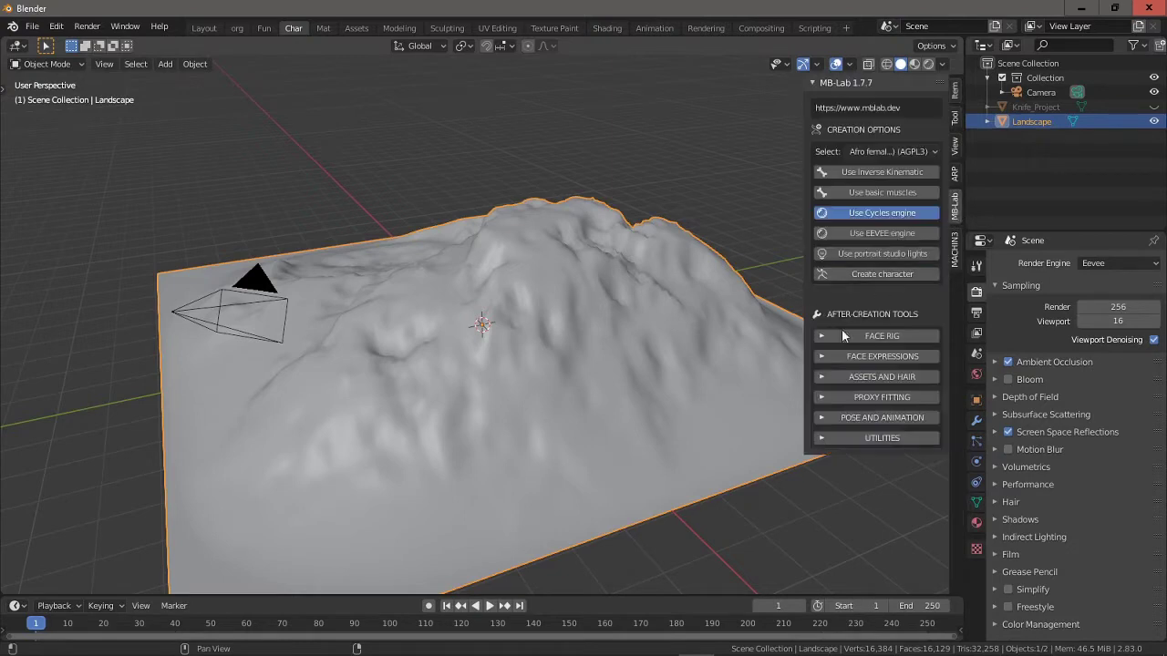
click(825, 439)
scroll(827, 446, down, 1)
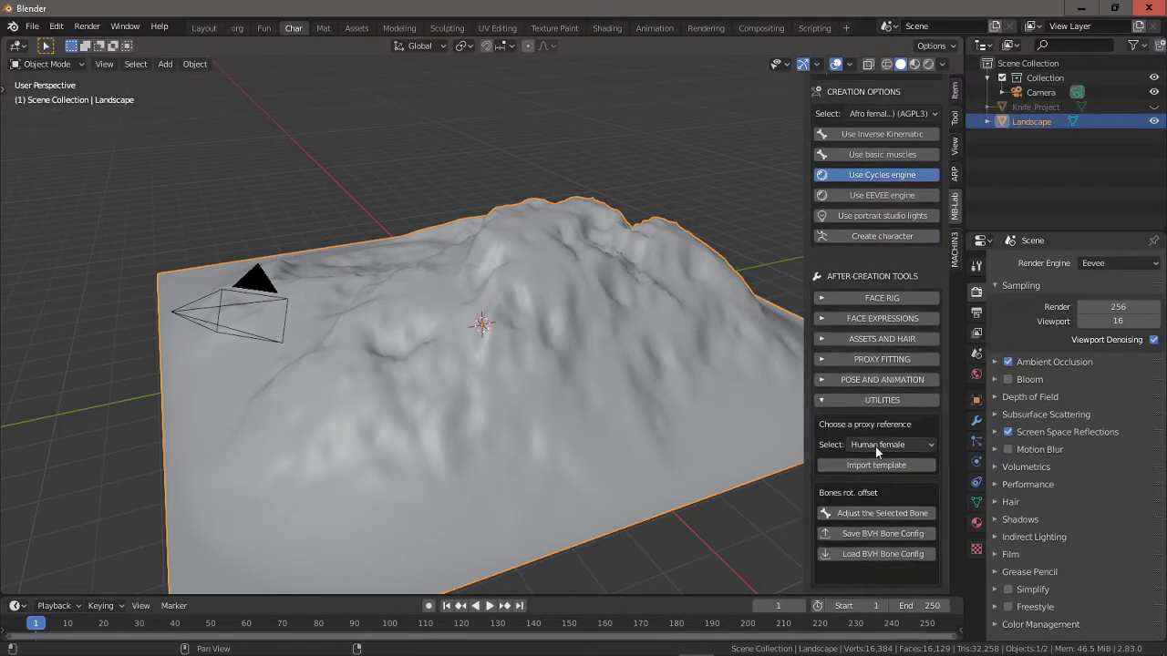
click(877, 445)
click(870, 476)
click(852, 466)
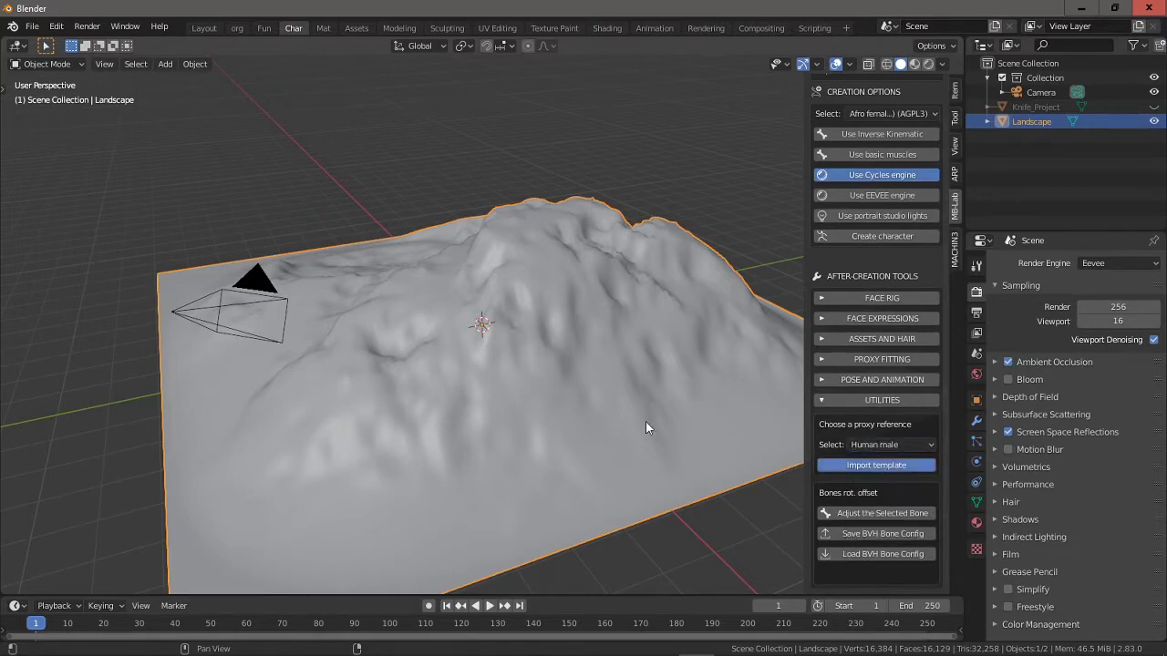
- Select the male figure and raise it along the Z axis out of the terrain
scroll(472, 354, up, 2)
middle_drag(469, 352, 602, 348)
key(g)
key(z)
click(568, 349)
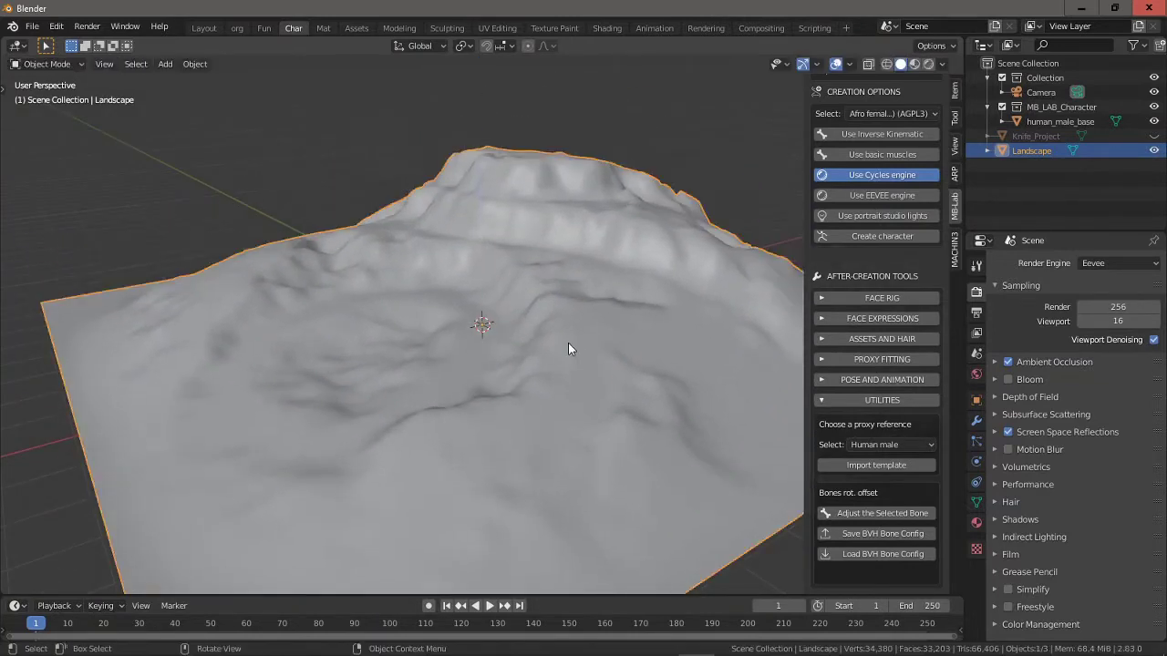
middle_drag(527, 379, 490, 370)
click(478, 310)
key(g)
key(z)
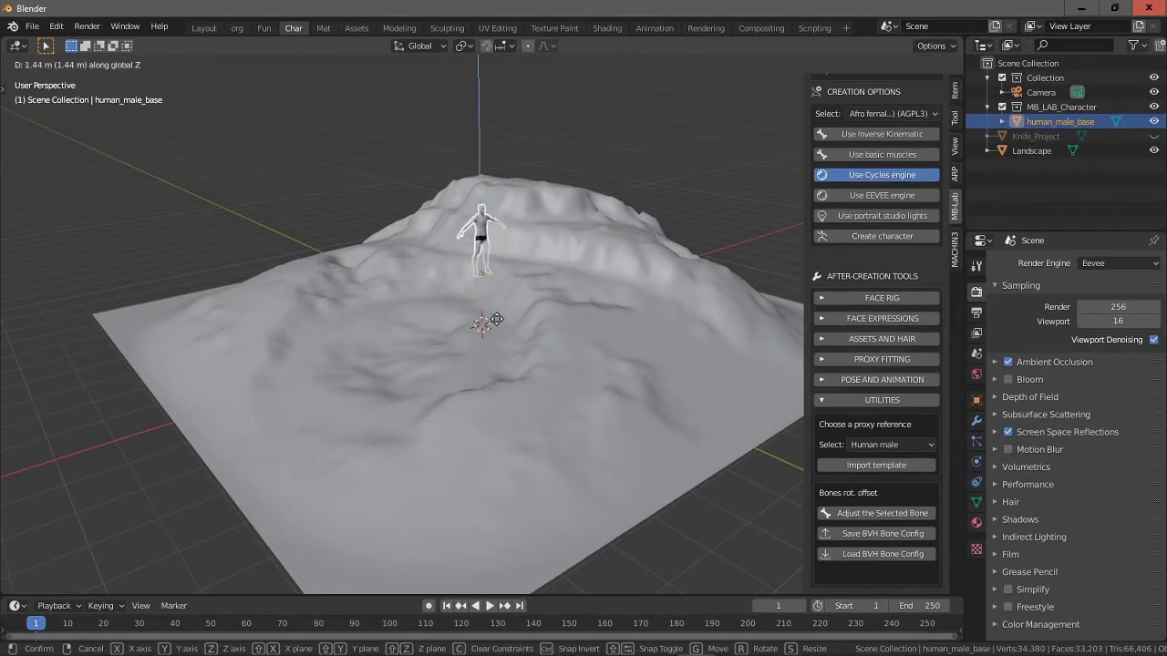
click(483, 353)
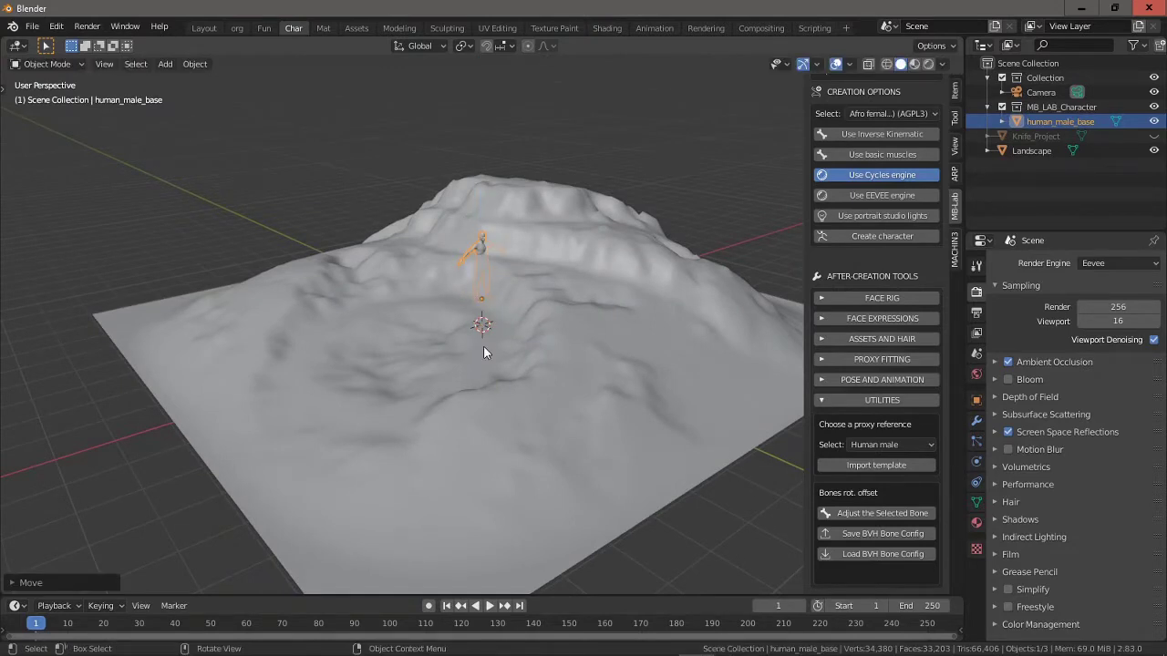
- Move the male figure horizontally about 6 m toward the front of the landscape and rotate it around the Z axis
key(g)
key(shift+z)
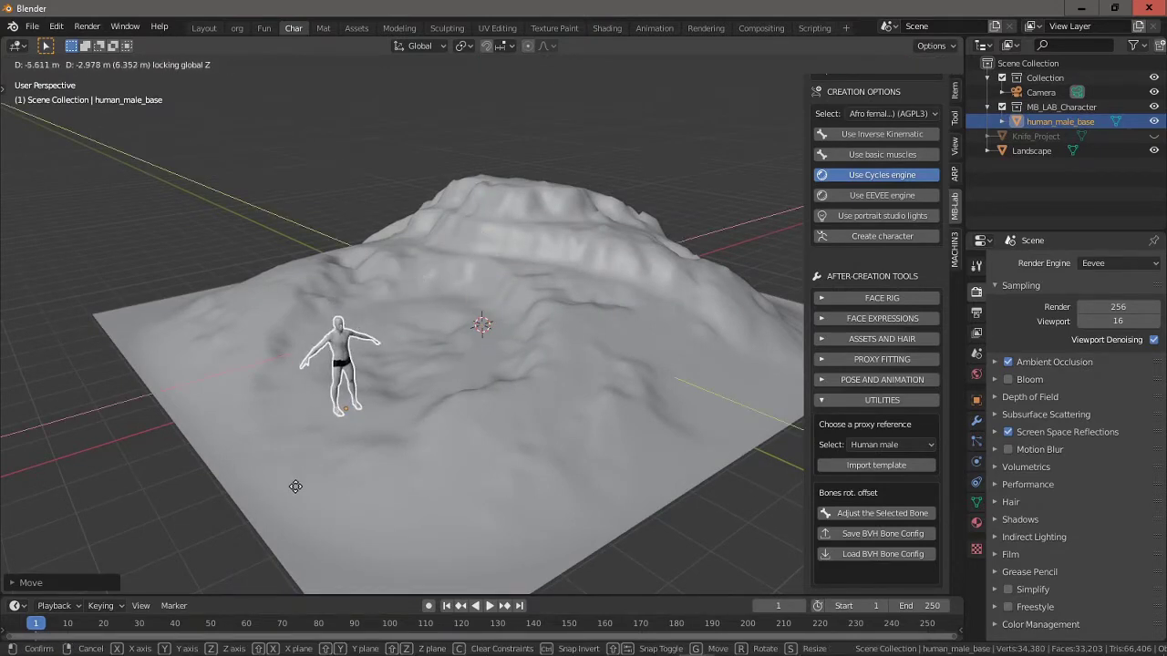
click(306, 484)
key(r)
key(z)
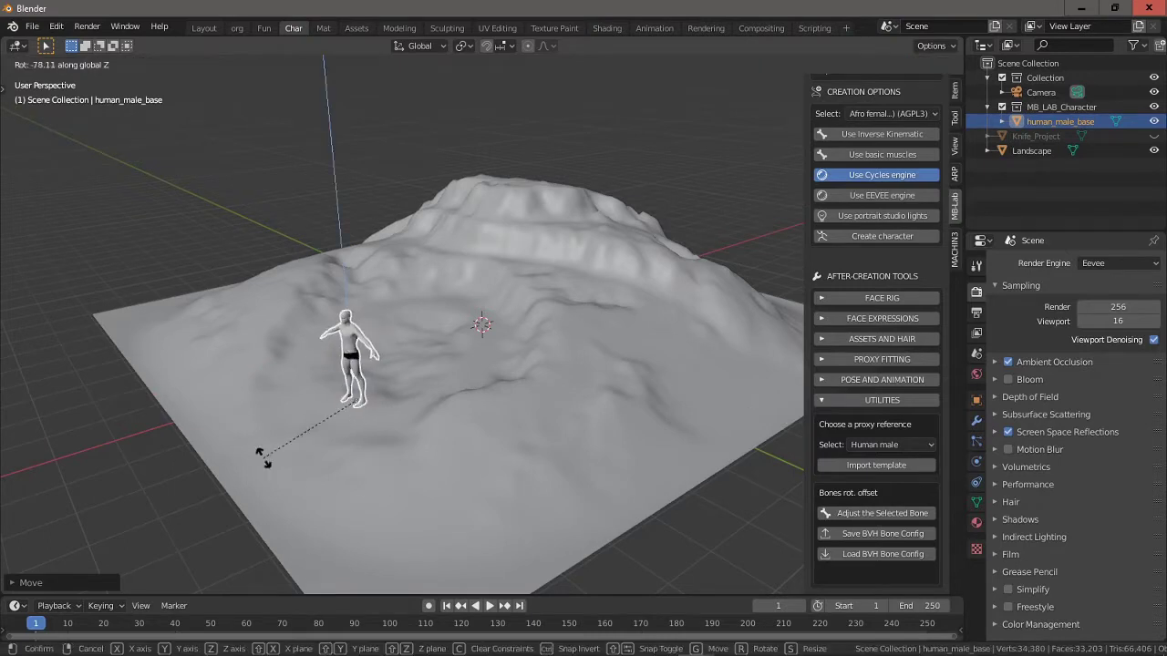
click(309, 452)
- Lower the male figure about 0.2 m along the Z axis toward the ground surface
middle_drag(308, 452, 388, 385)
key(g)
key(z)
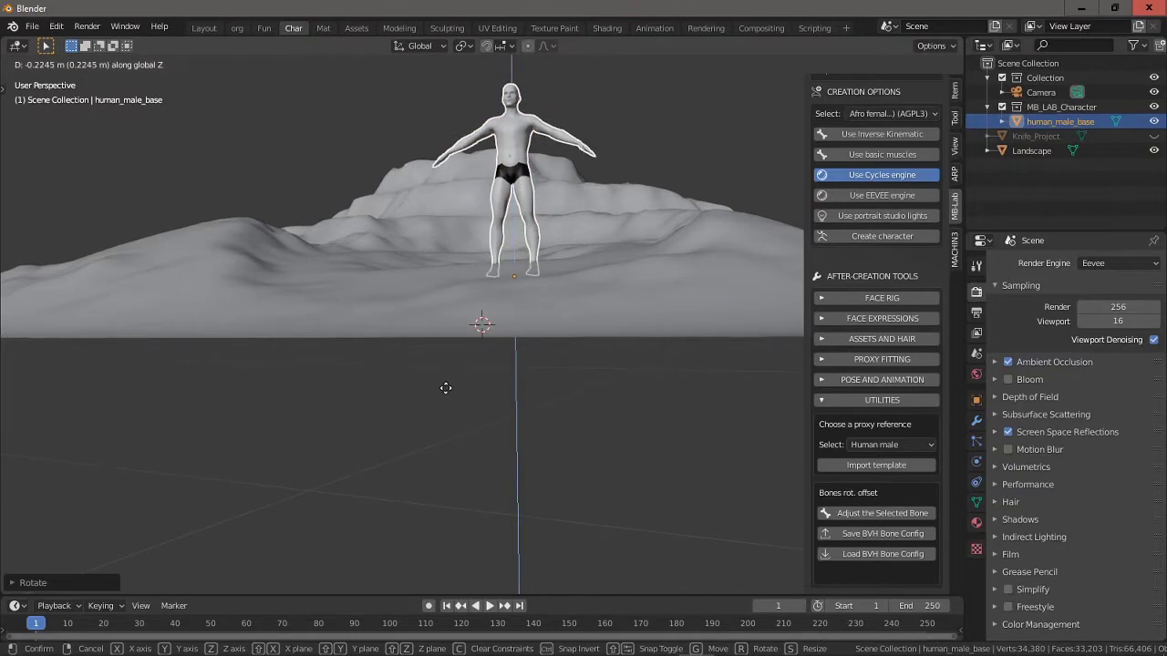
click(446, 382)
- Place the 3D cursor on the terrain at the male figure's feet and select the landscape
middle_drag(446, 382, 554, 378)
scroll(523, 370, up, 6)
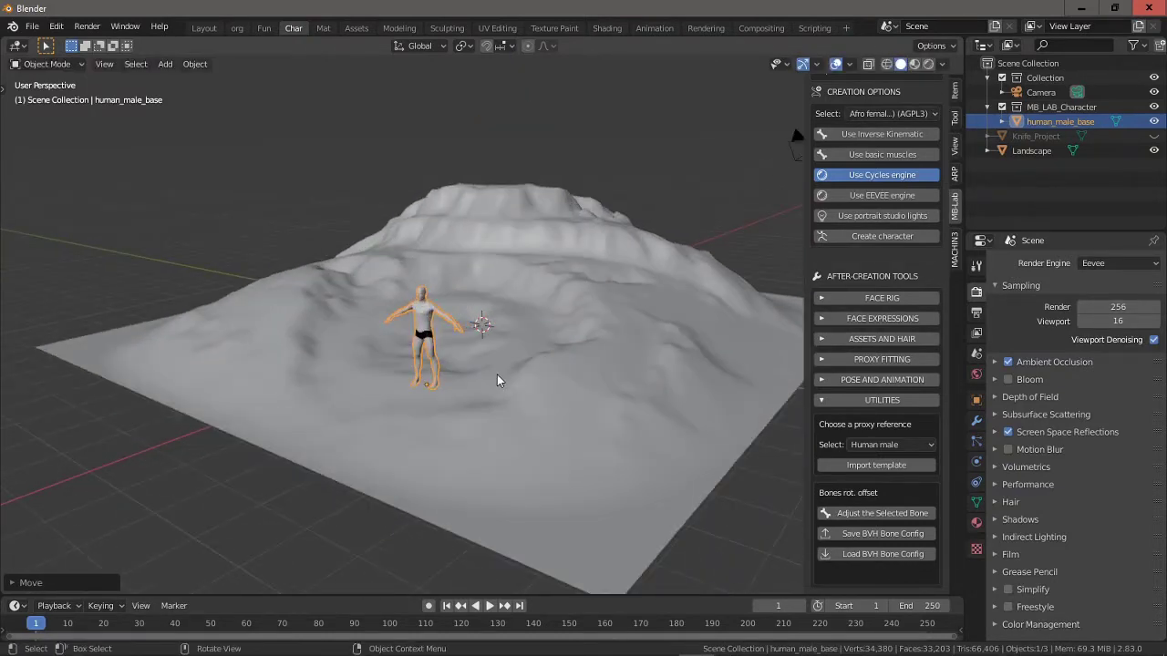
shift+right_click(479, 416)
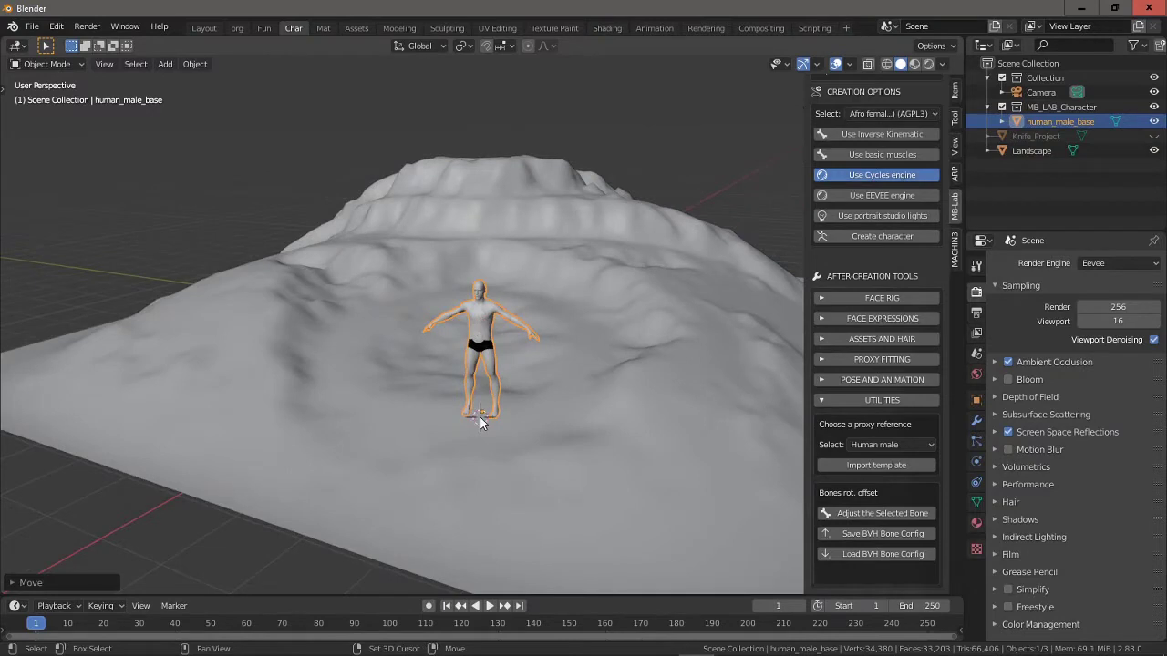
click(599, 344)
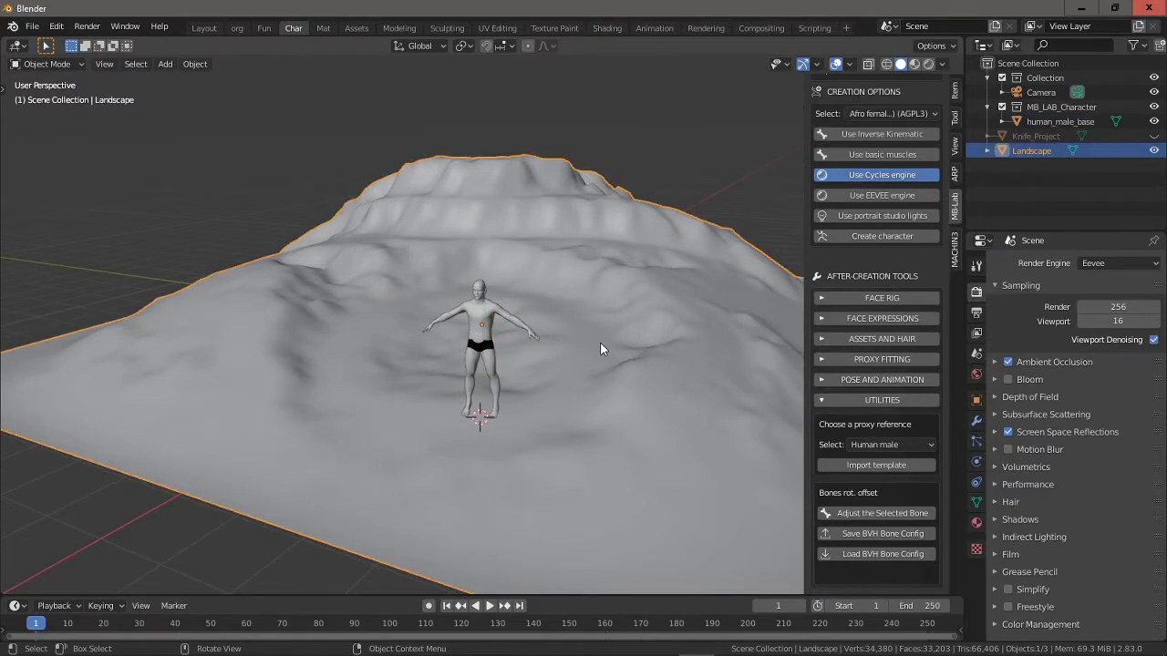
- Set the landscape's origin to the 3D cursor and scale the landscape up several times around the male figure's feet
right_click(589, 332)
mouse_move(552, 371)
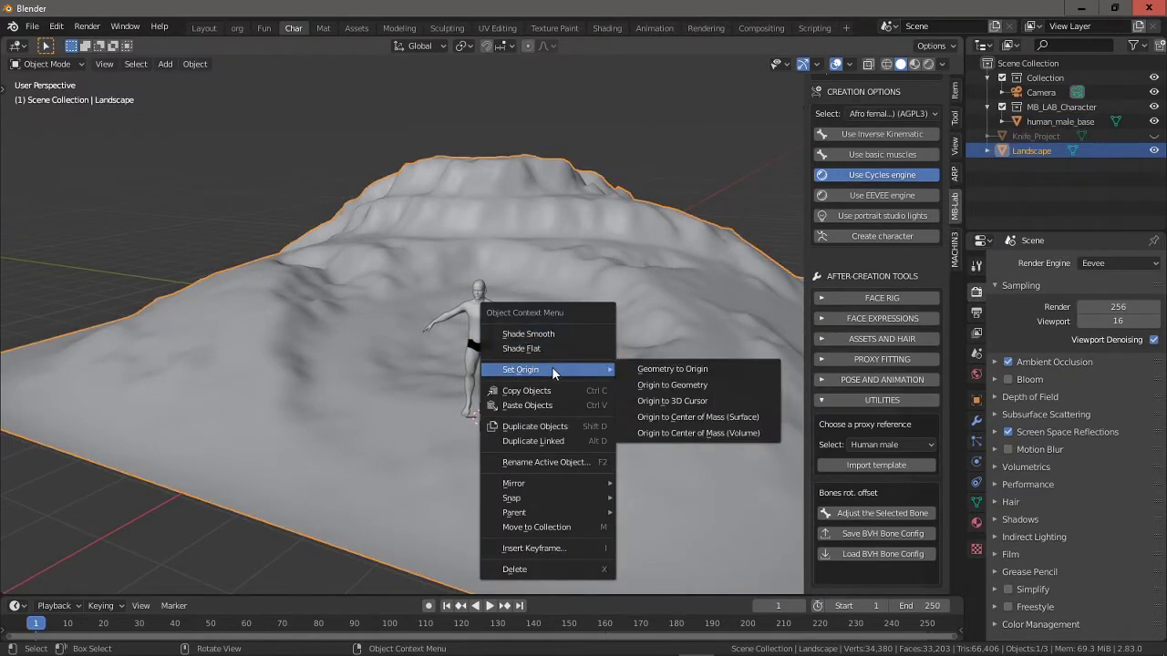
click(672, 401)
scroll(625, 365, down, 5)
key(s)
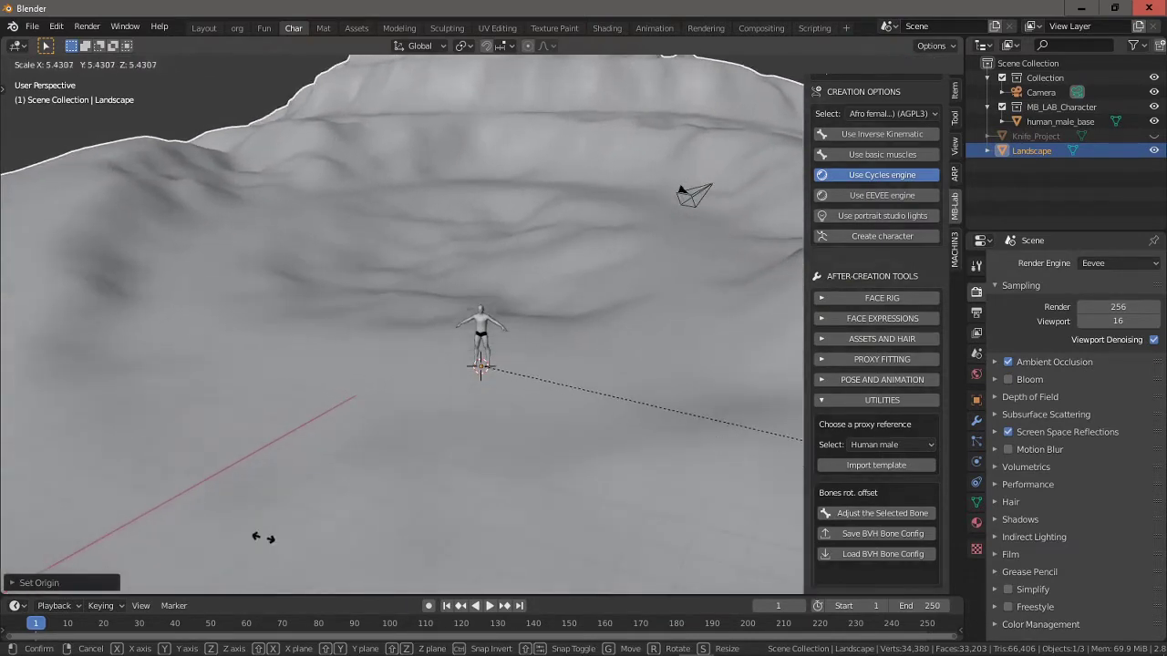
click(228, 421)
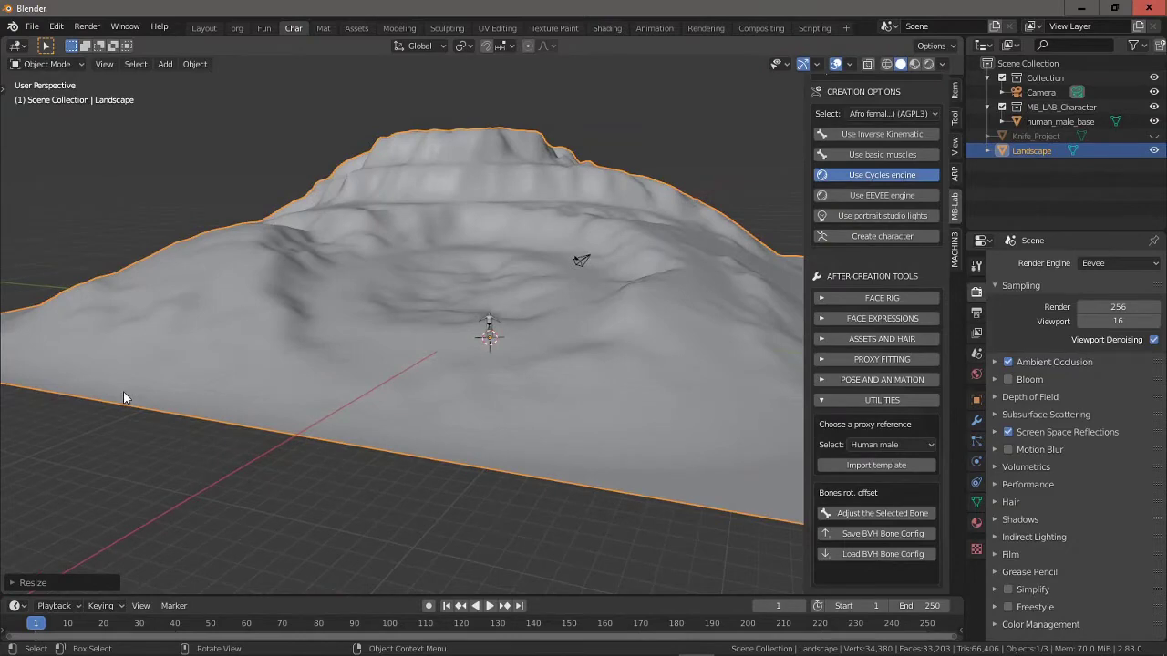
- Align the camera to the current perspective view of the landscape
key(KP_0)
middle_drag(141, 376, 174, 344)
key(KP_0)
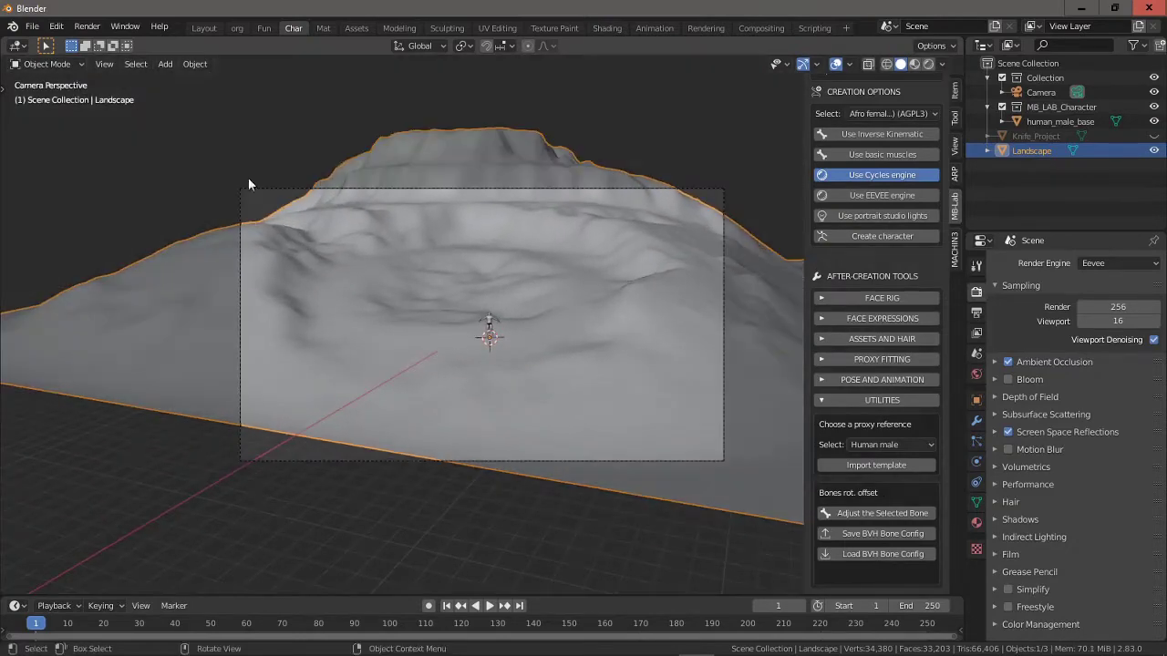
- Switch to the Layout workspace and display the viewport in solid shading with the red MatCap
click(203, 28)
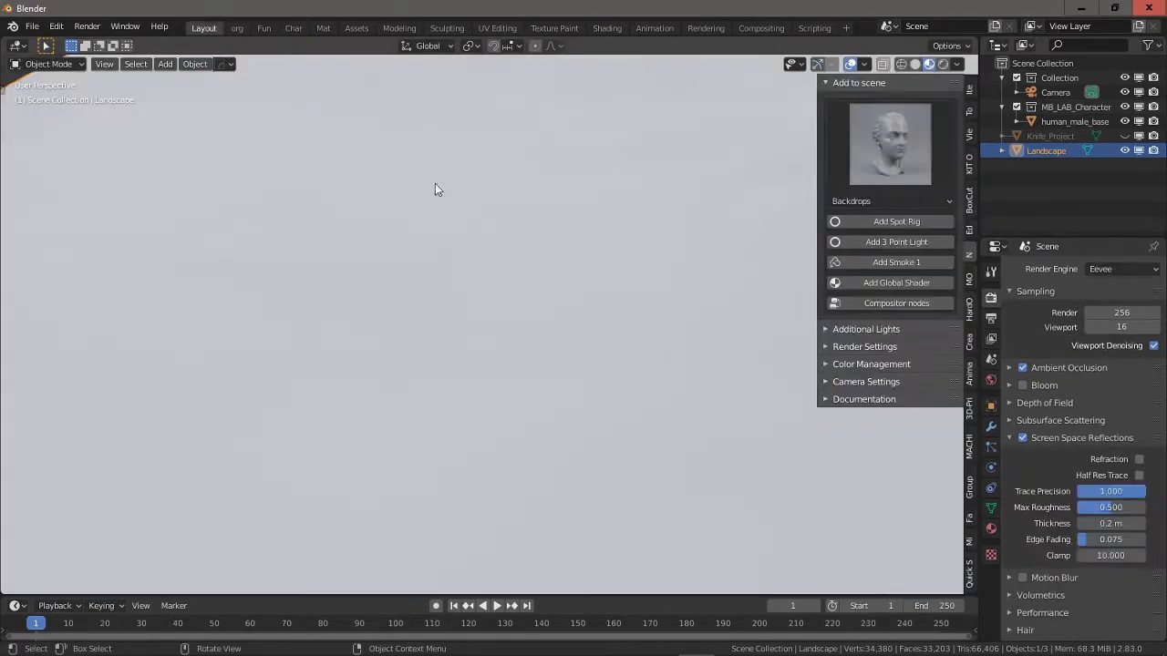
click(866, 381)
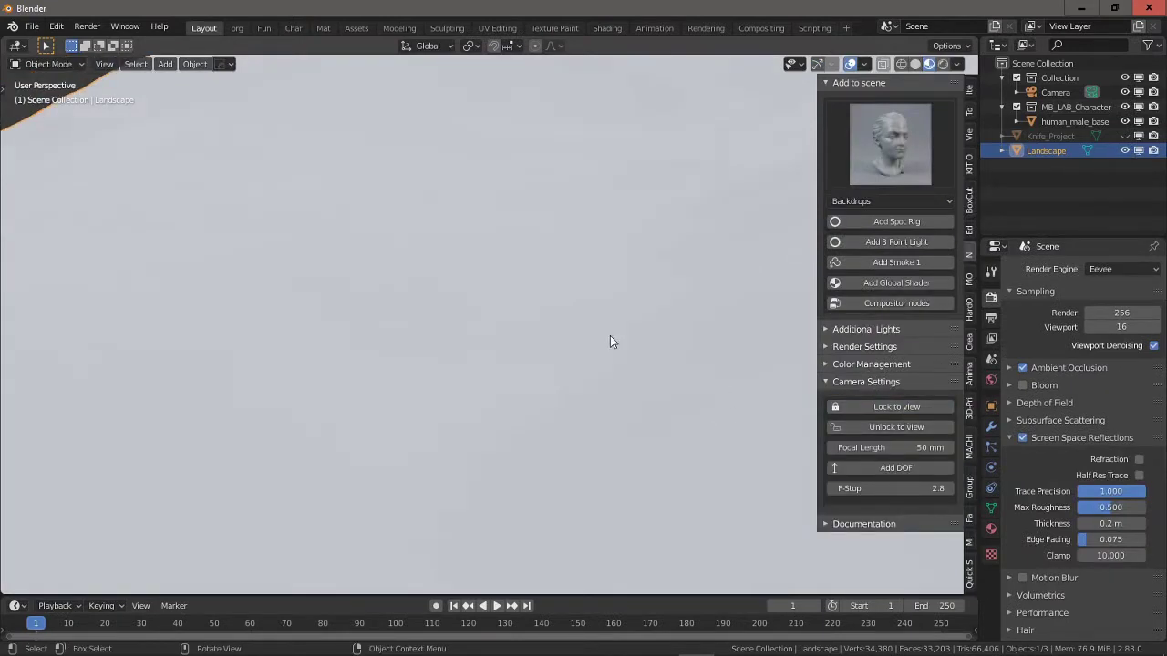
click(915, 64)
click(956, 64)
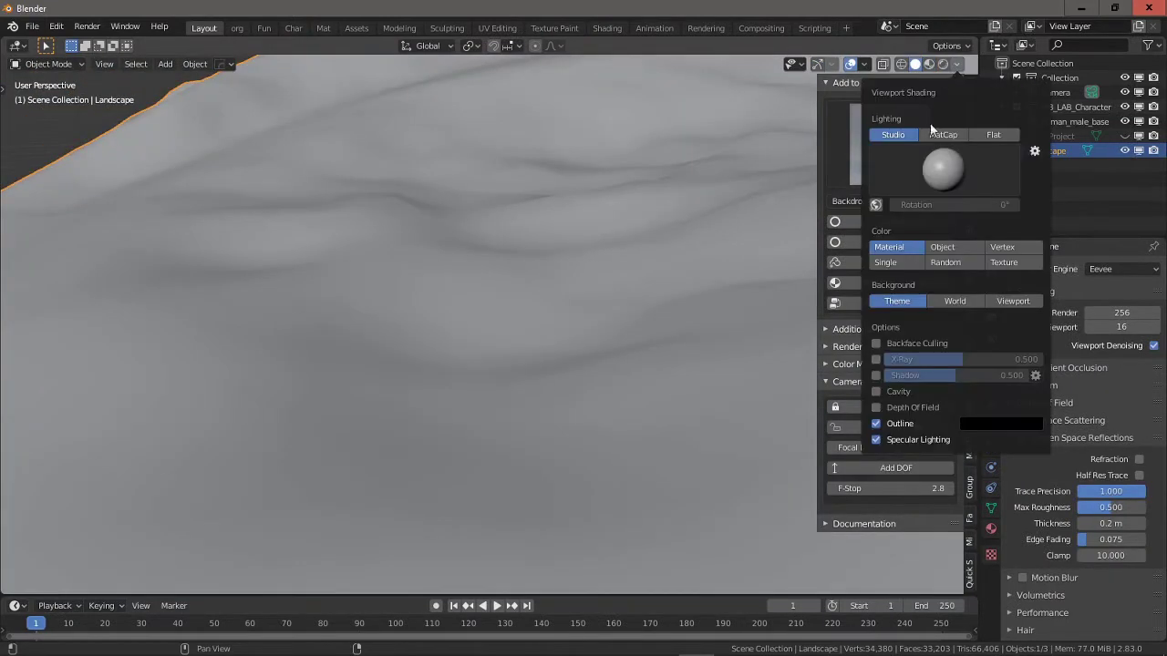
click(942, 134)
click(948, 168)
click(740, 257)
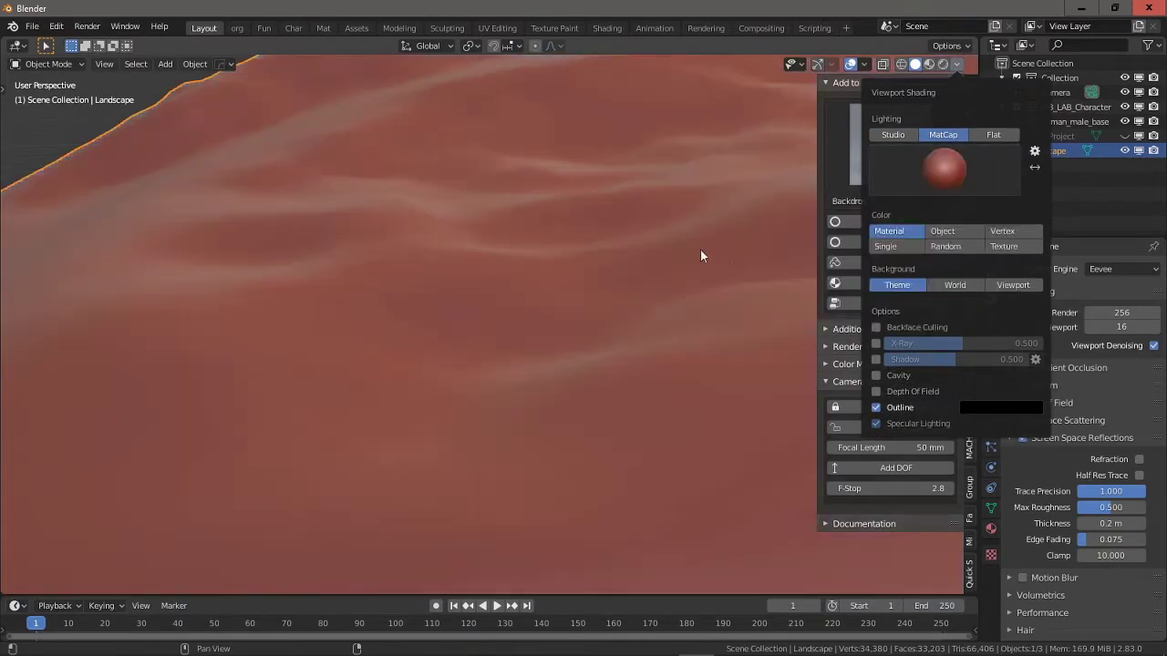
- Lock the camera to the view and reframe the landscape through the camera
middle_drag(721, 253, 599, 231)
scroll(558, 233, down, 4)
key(KP_0)
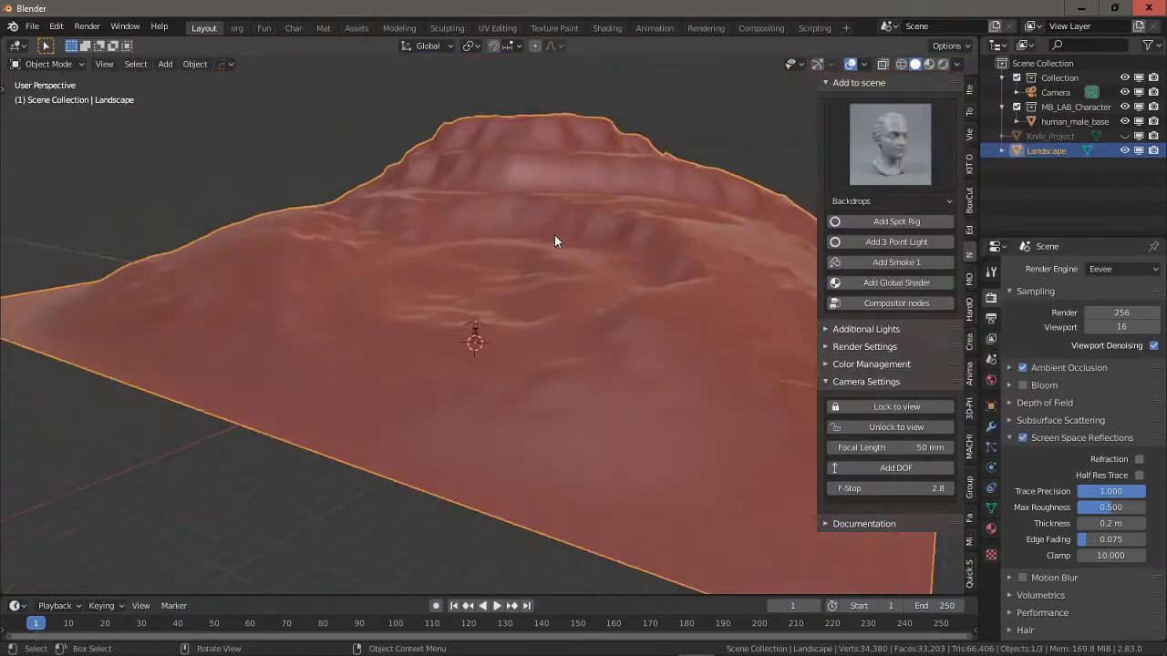
click(856, 409)
middle_drag(782, 388, 585, 344)
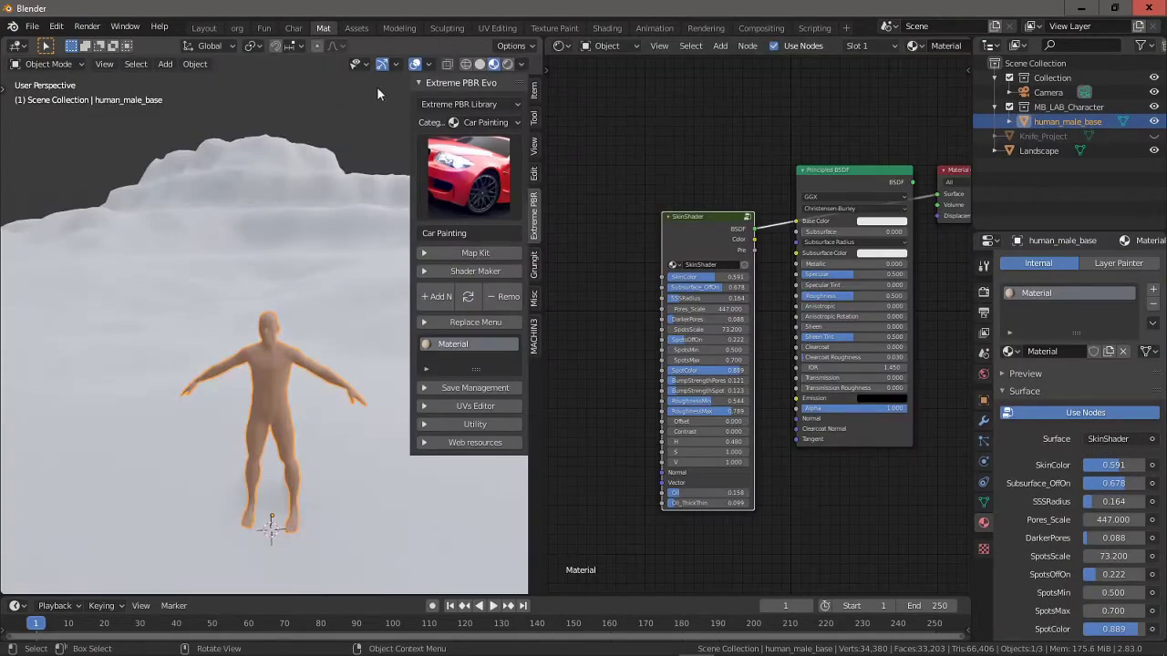
- Set the render engine to Cycles and disable reflective and refractive caustics in the light path settings
click(983, 291)
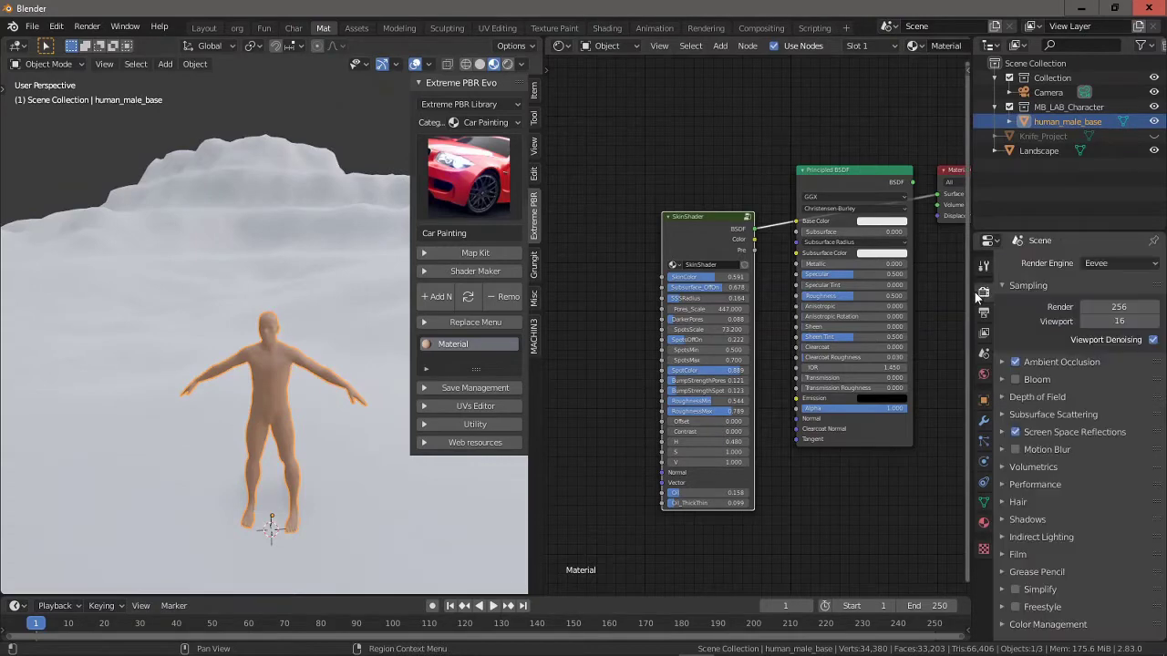
click(1099, 264)
click(1094, 305)
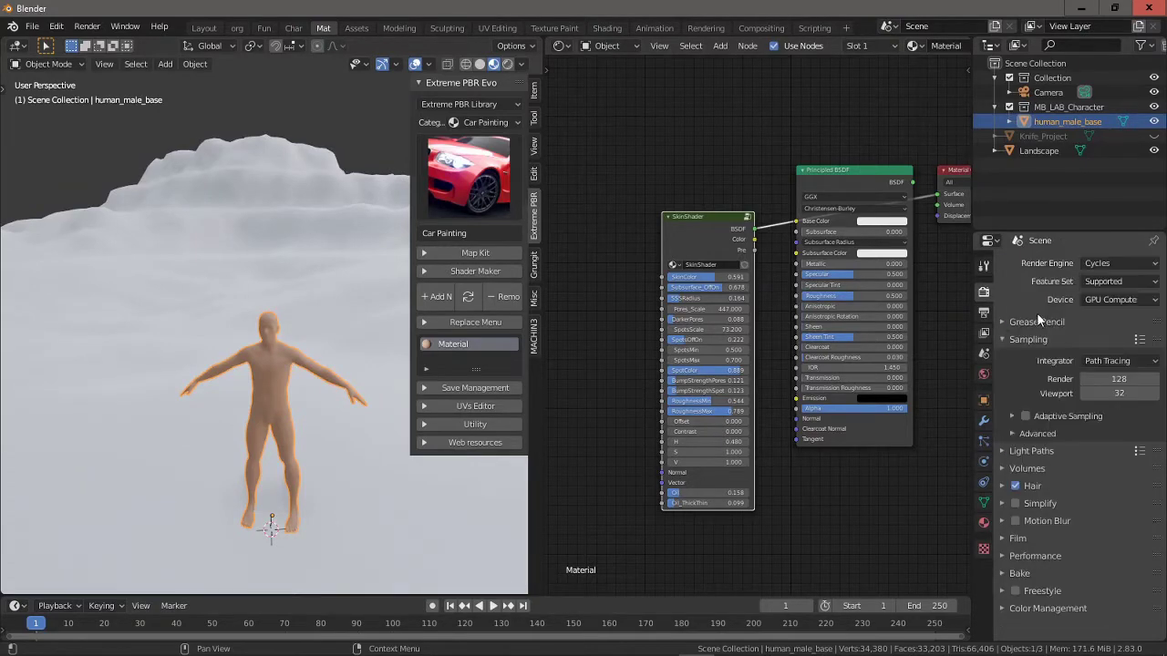
click(1005, 449)
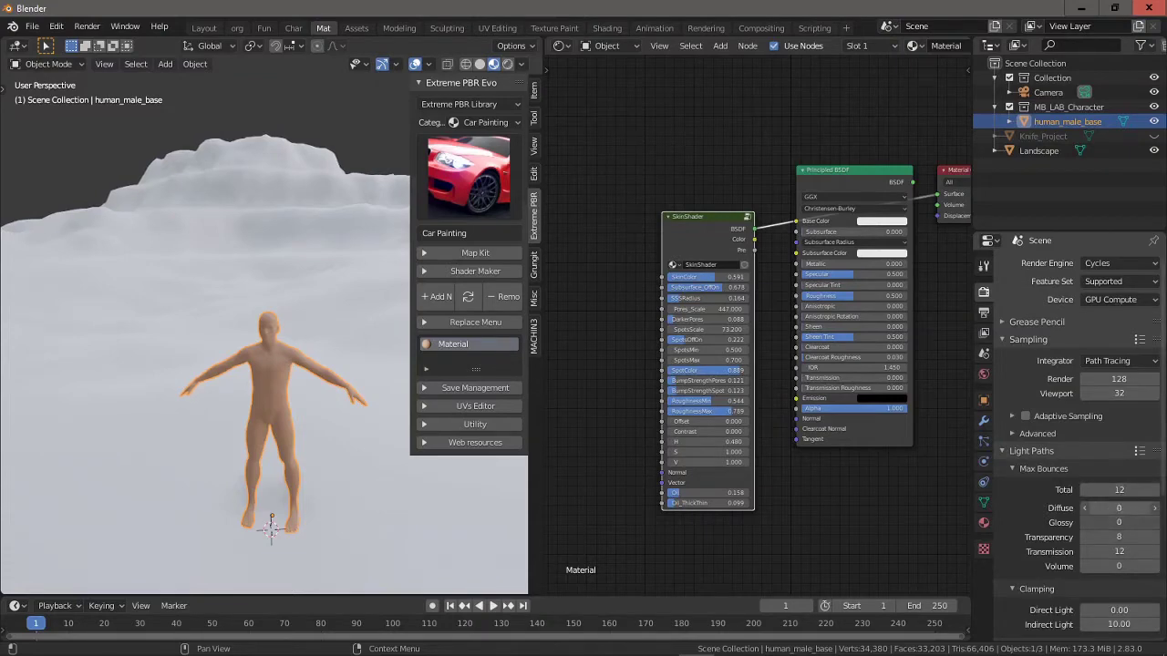
scroll(1130, 505, down, 5)
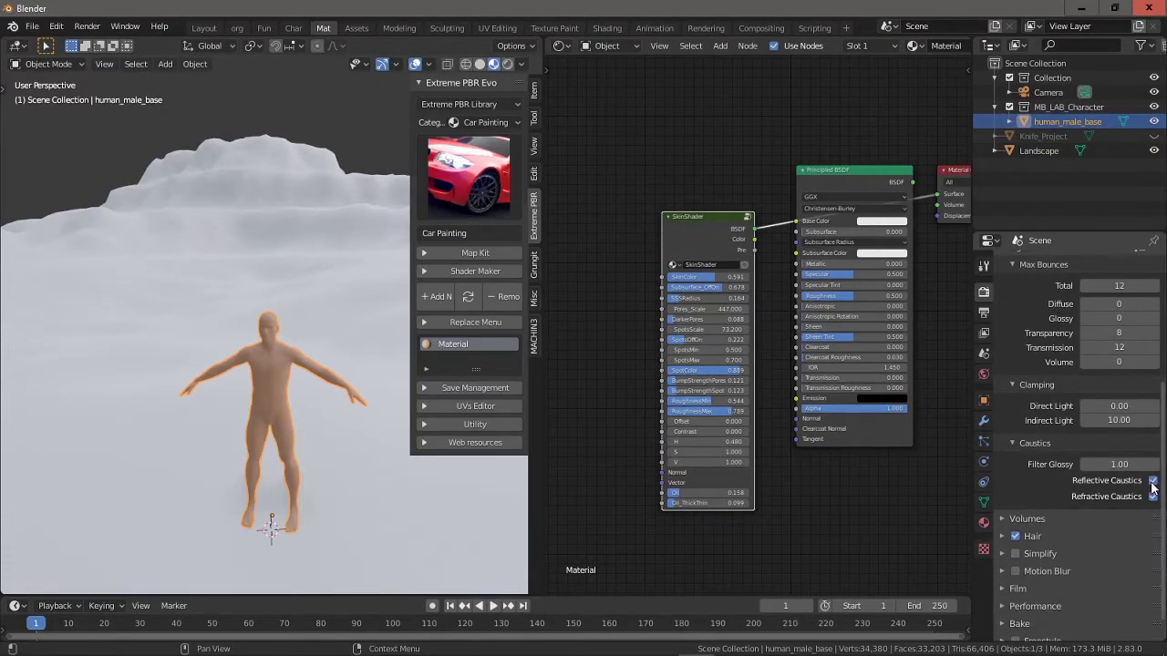
scroll(1037, 451, down, 1)
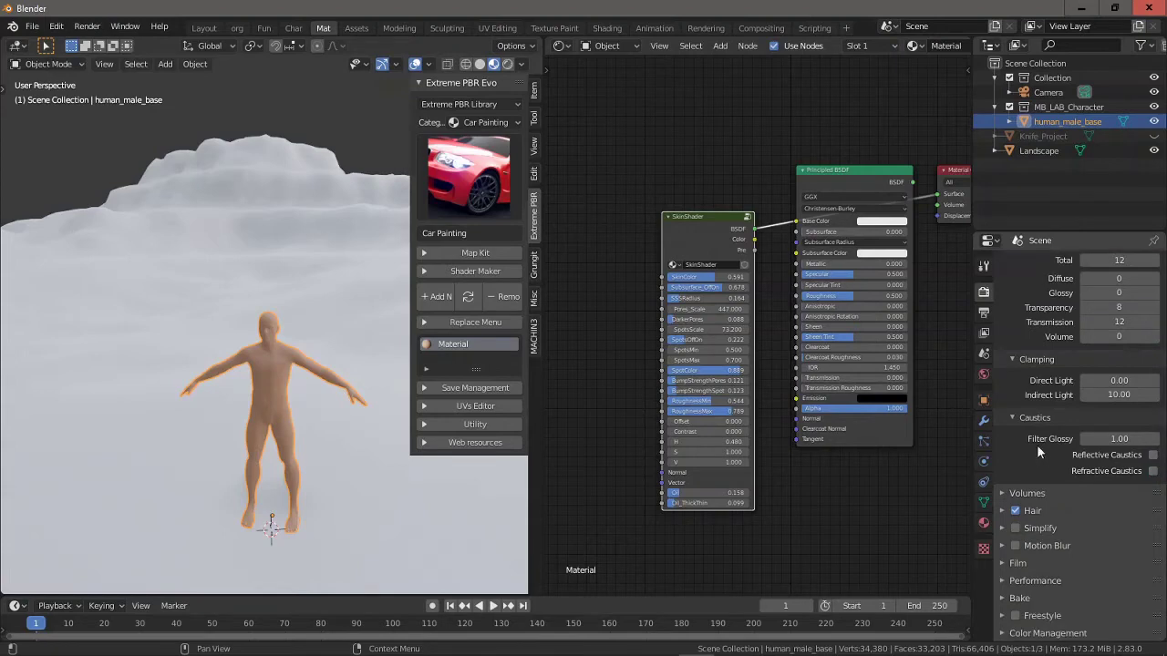
- Set the color management look to Medium High Contrast
click(1015, 625)
scroll(1014, 626, down, 5)
click(1116, 553)
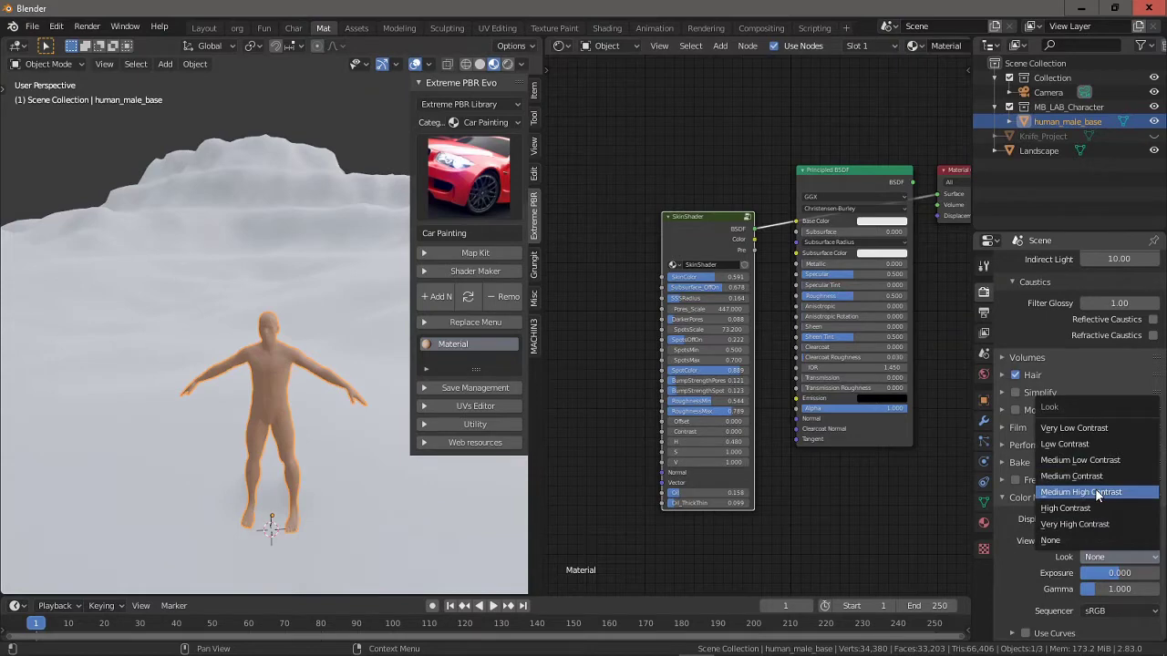
click(1098, 493)
- Create a new material on the landscape and set the red value of its base color to 0.18
click(303, 237)
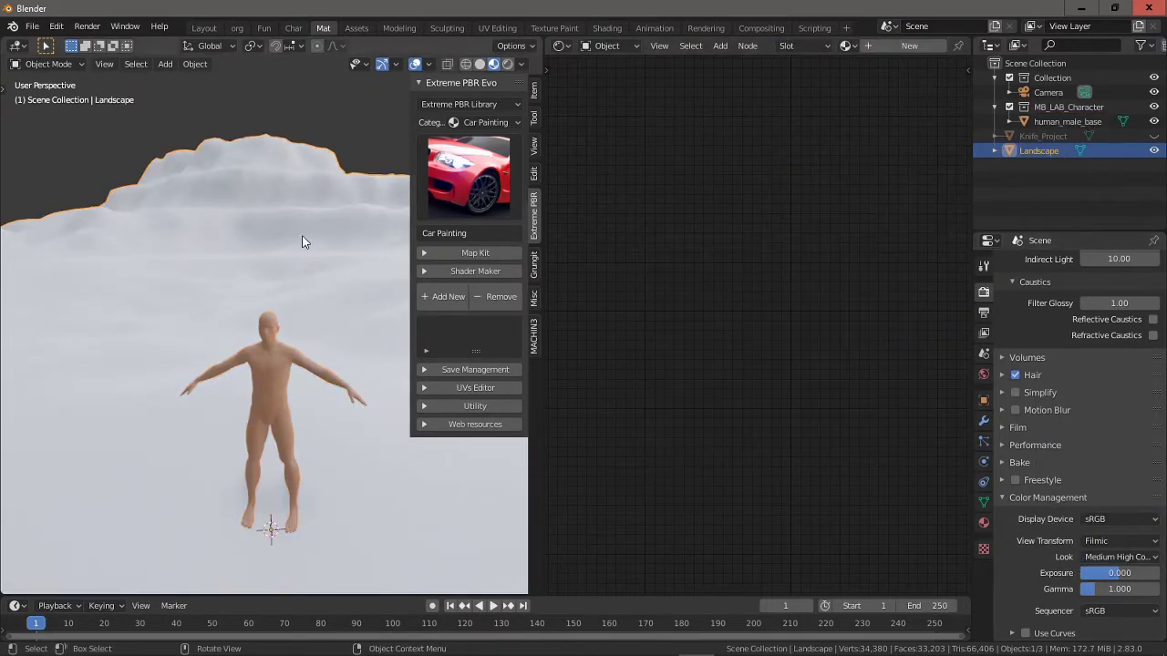
click(983, 524)
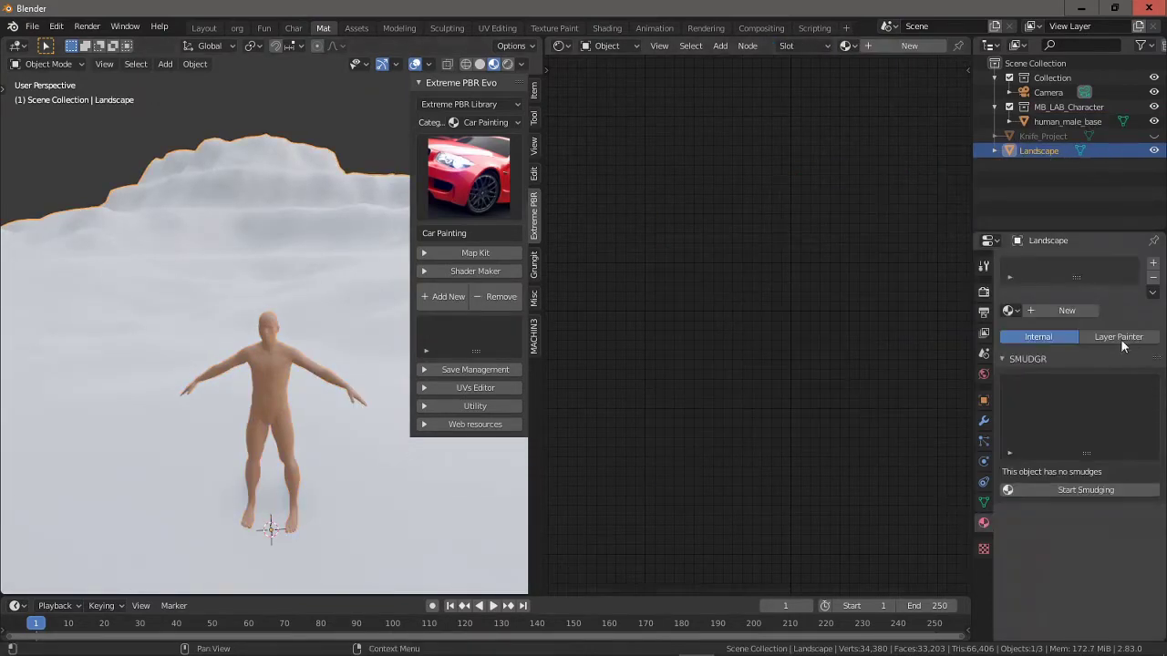
click(1058, 310)
click(1107, 461)
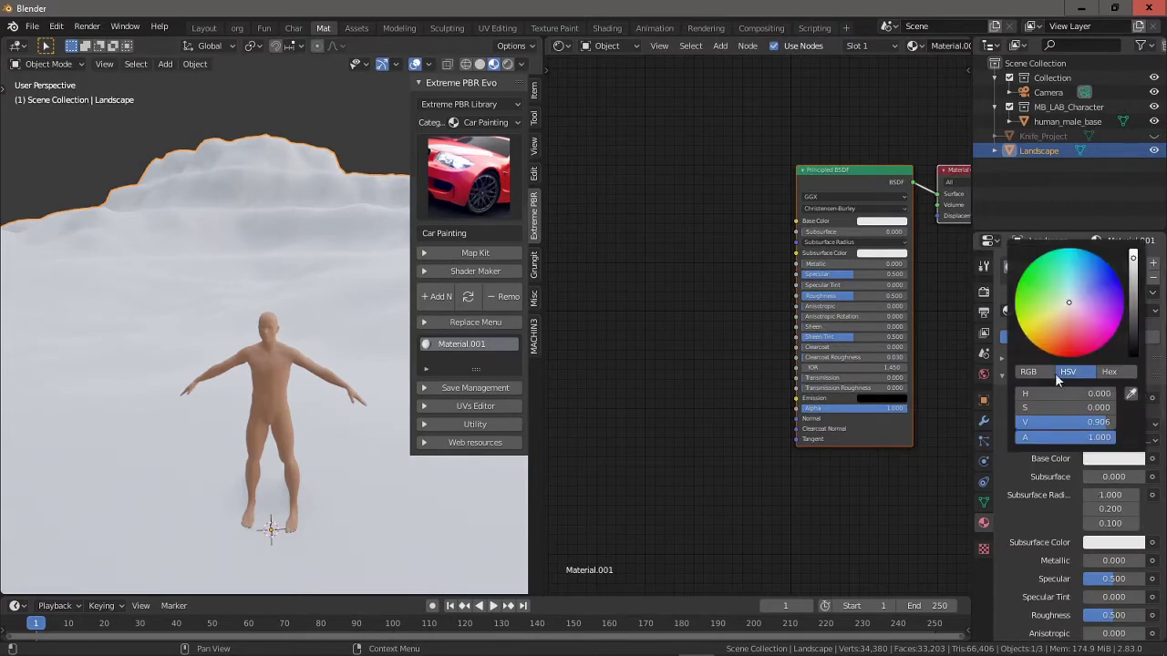
click(1028, 372)
click(1061, 393)
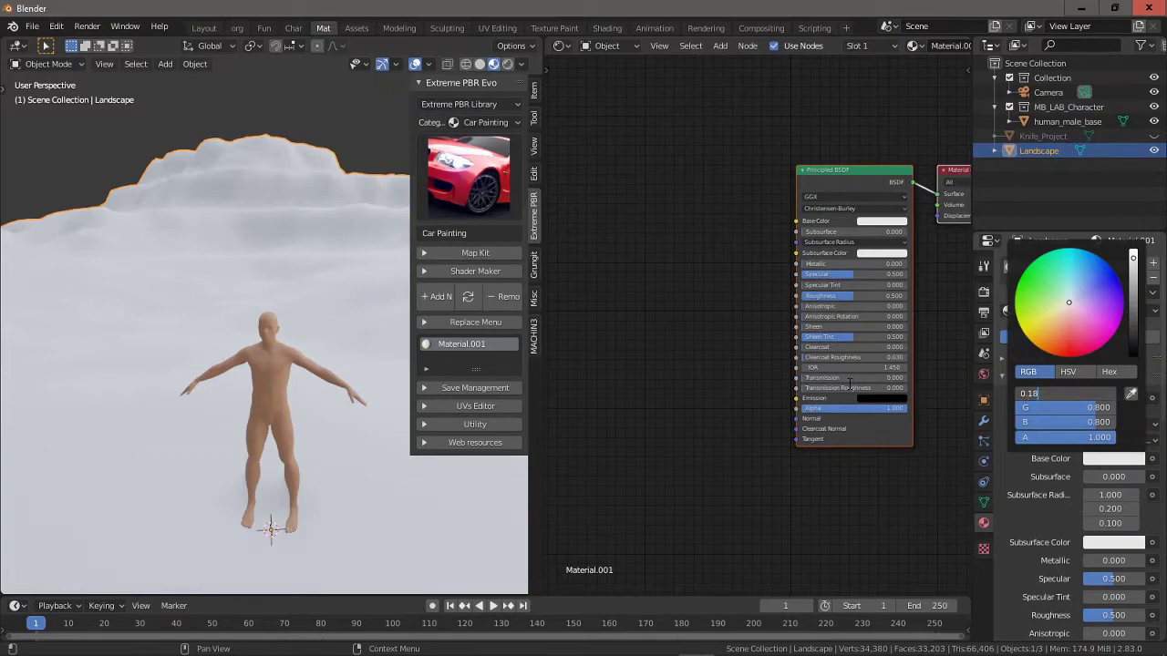
key(ctrl+a)
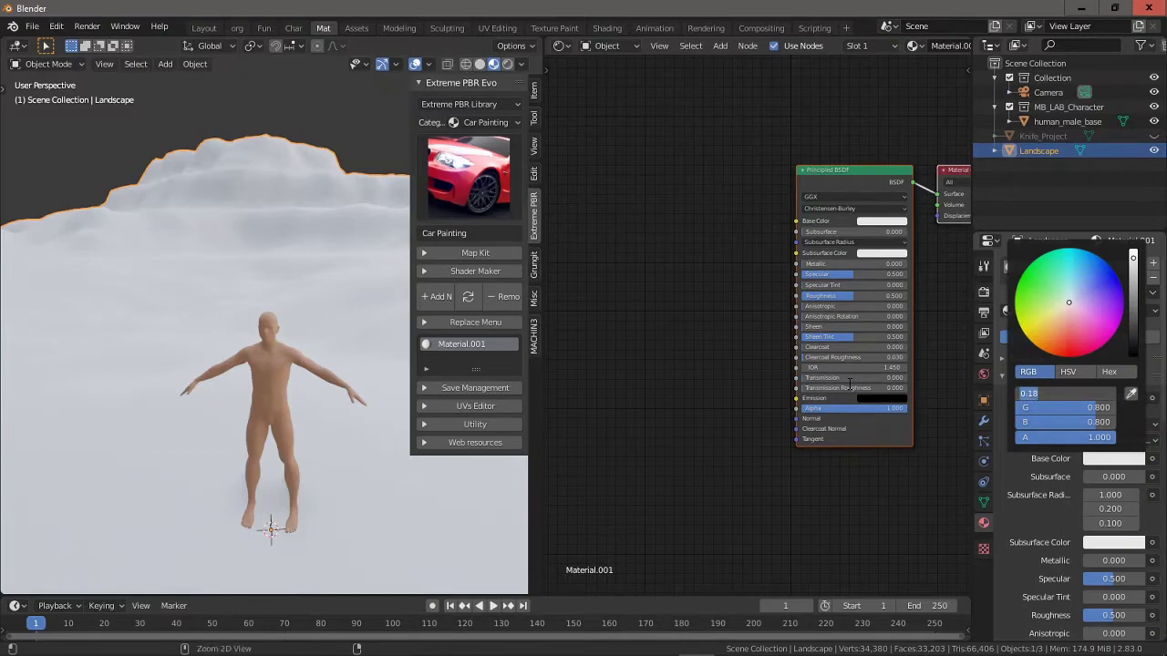
key(Return)
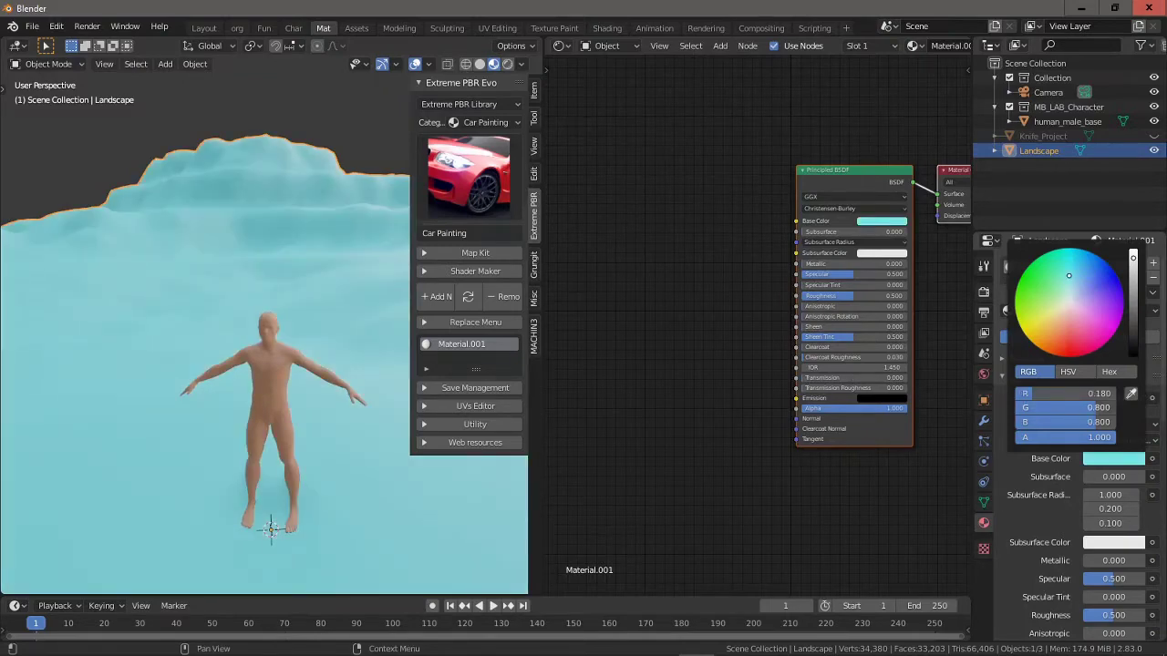
- Set the green and blue values of the landscape material's base color to 0.18
click(1048, 407)
text(0.18)
key(Return)
click(1036, 423)
text(0.18)
key(Return)
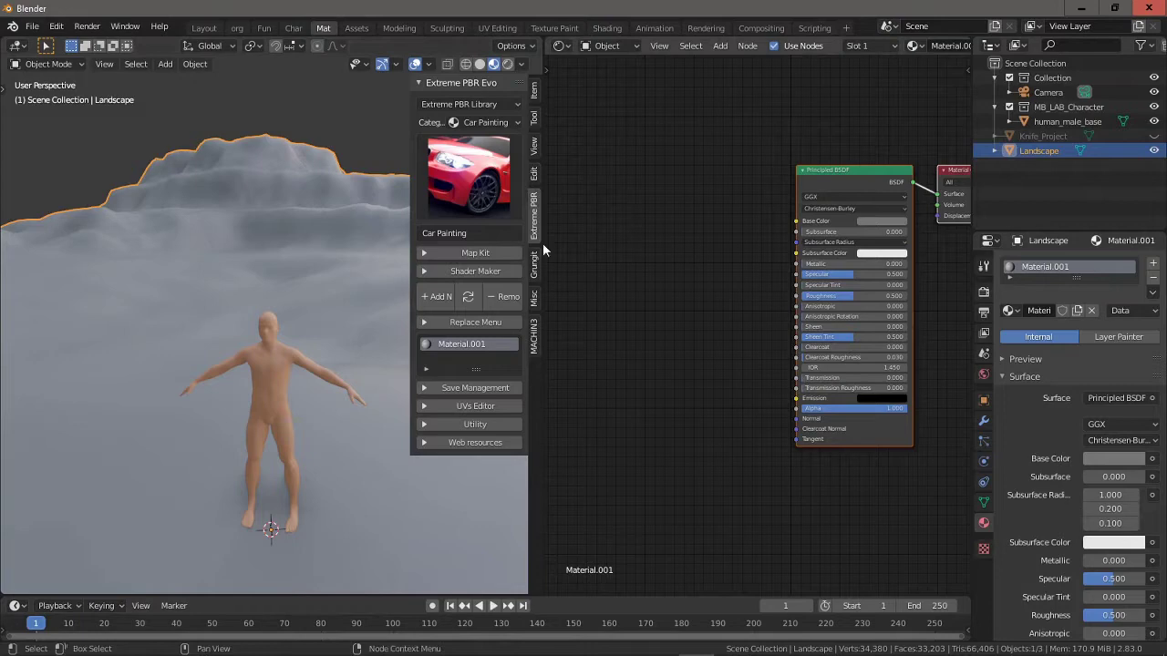
- In the Assets workspace, choose the mud_road_4k environment from the June2020 category of Asset Management
click(346, 30)
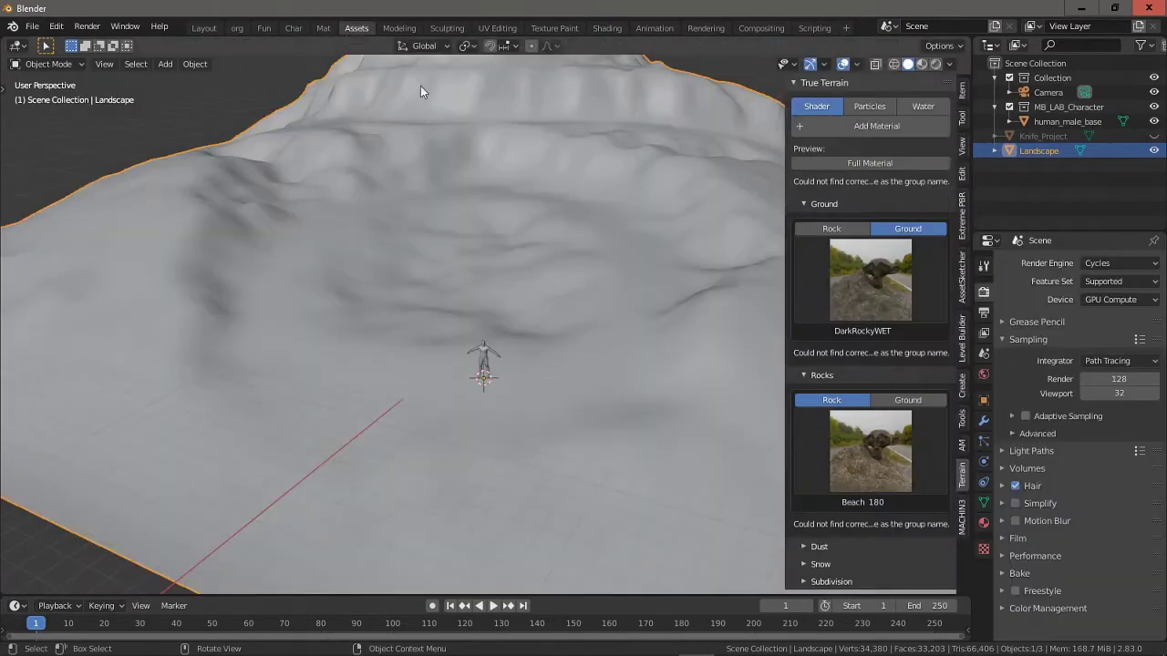
click(962, 444)
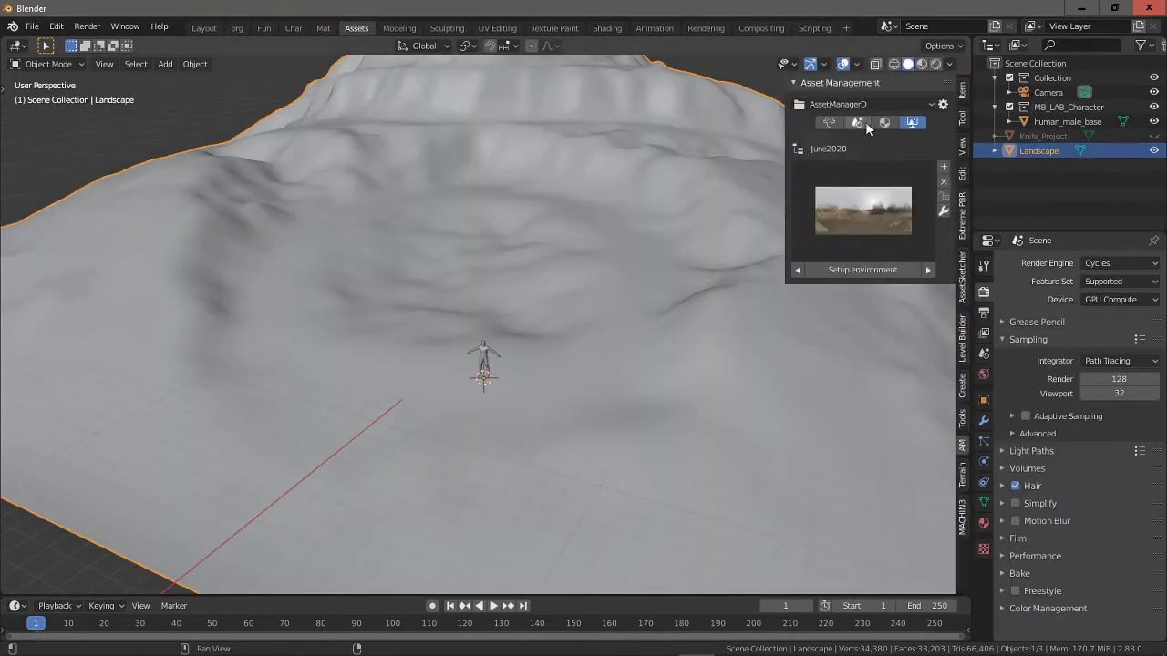
click(862, 209)
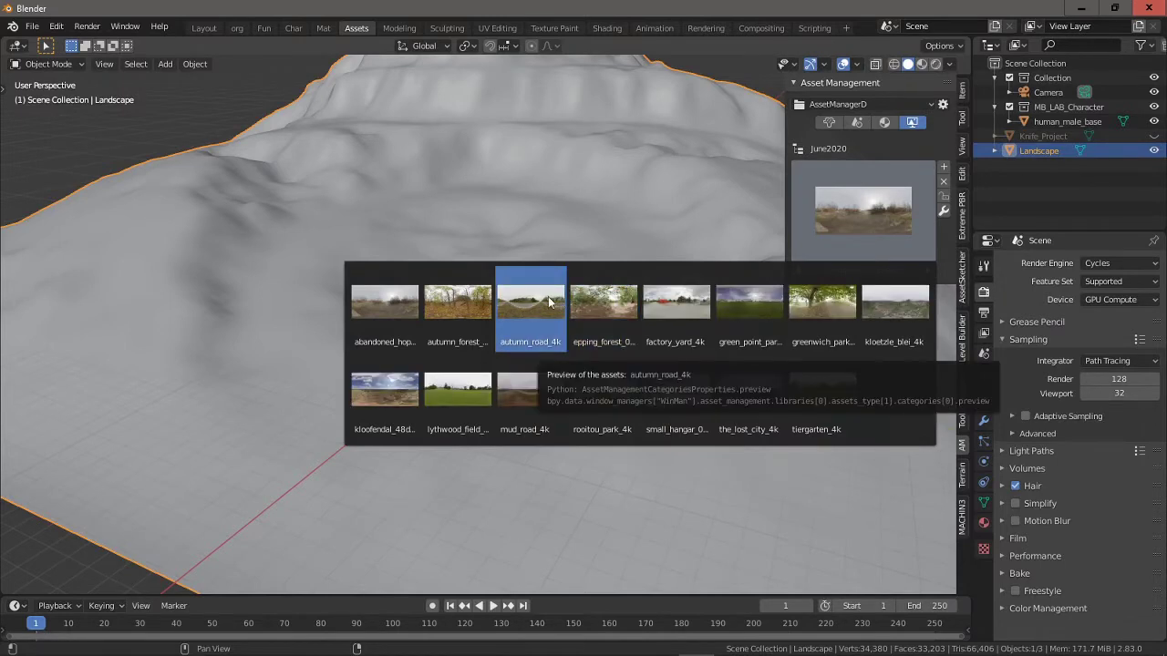
click(535, 389)
scroll(521, 167, down, 5)
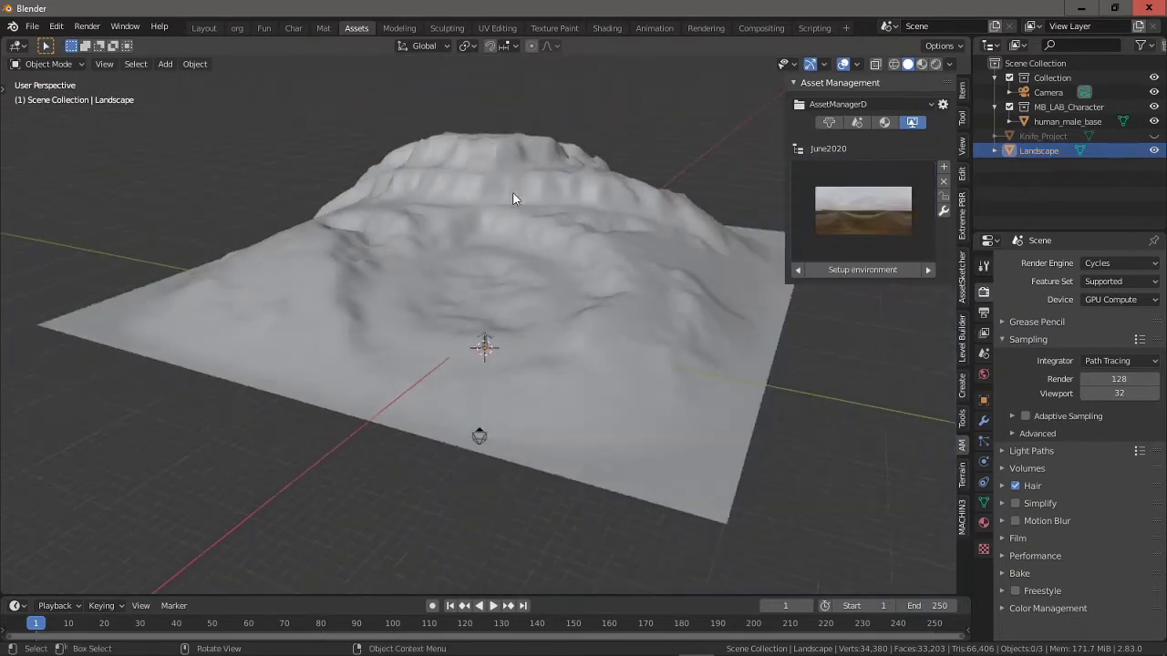
- Select the landscape, switch the viewport to rendered shading and inspect the terrain under the environment lighting
scroll(515, 209, up, 2)
click(563, 330)
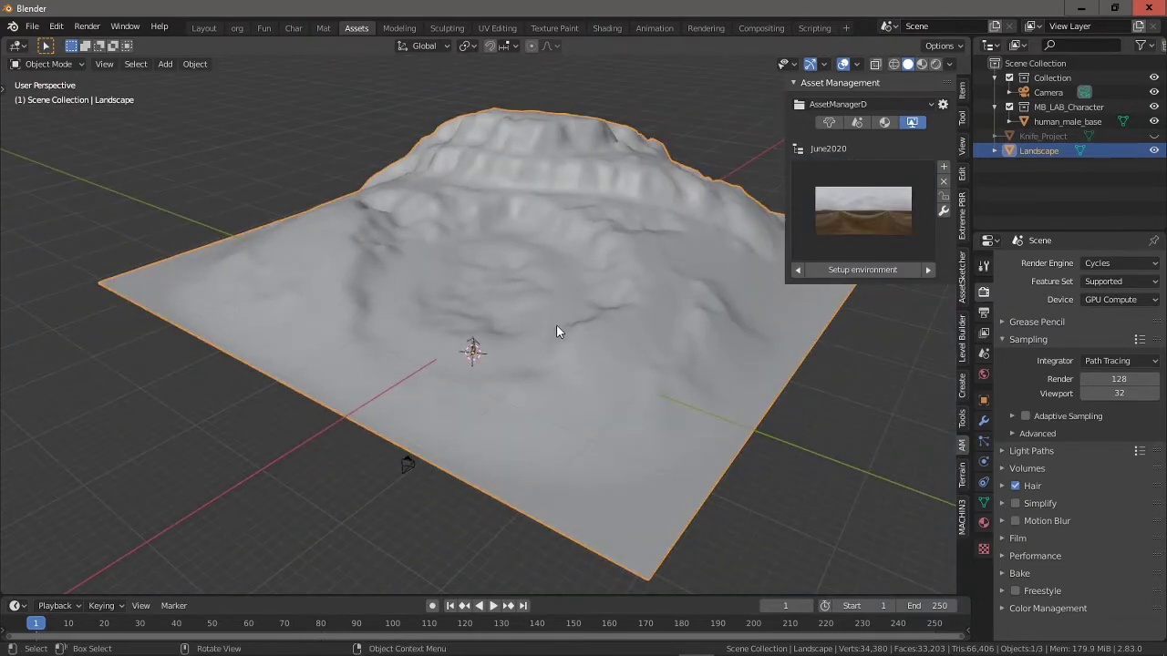
scroll(556, 324, up, 4)
scroll(554, 308, up, 1)
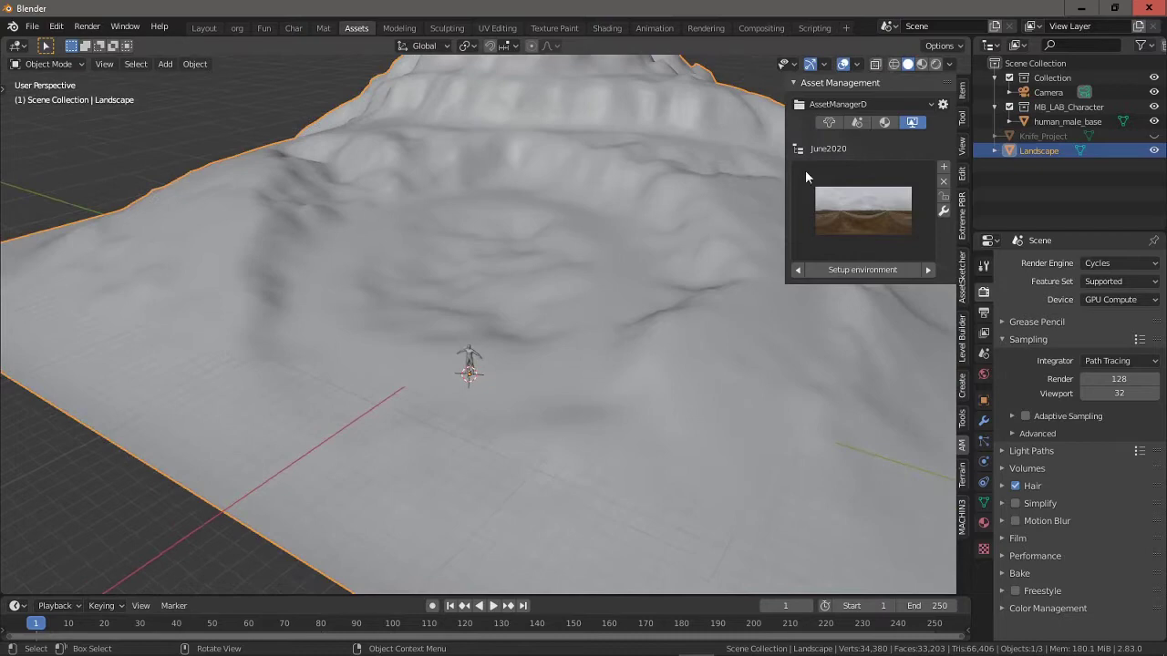
click(936, 65)
scroll(512, 239, down, 2)
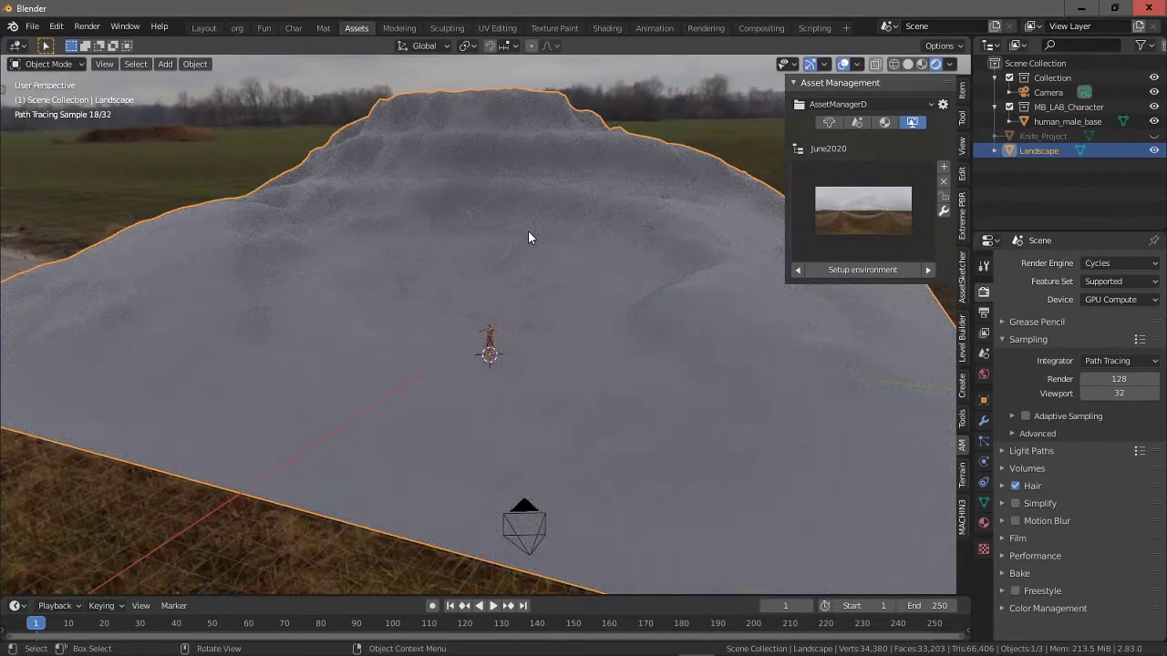
middle_drag(528, 237, 516, 236)
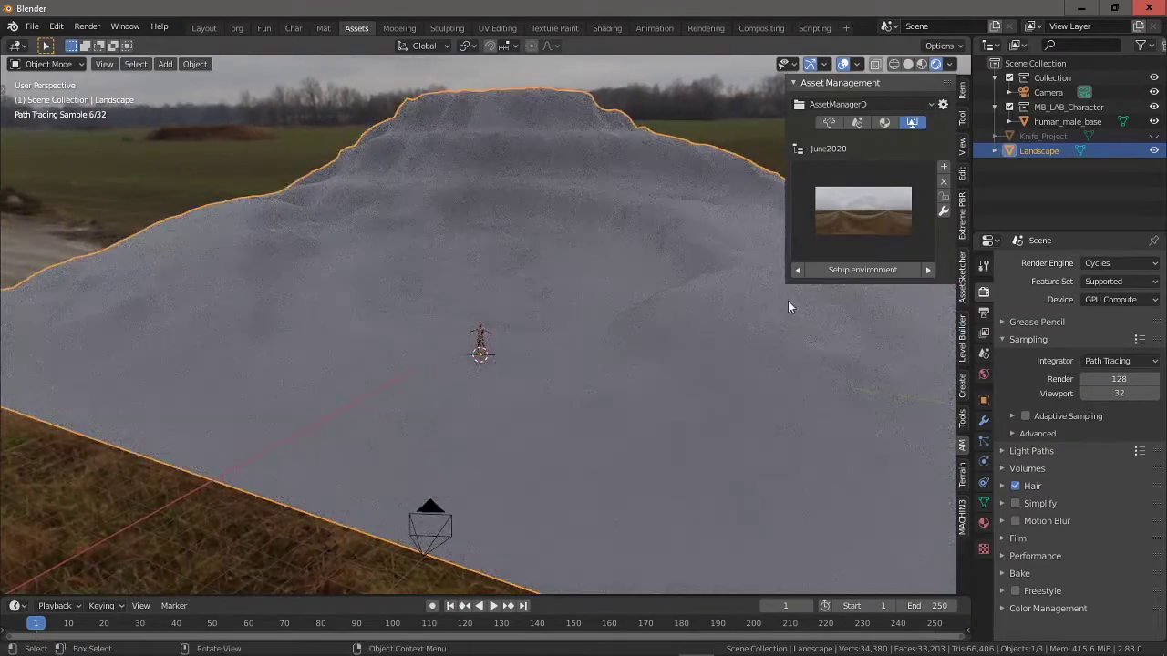
mouse_move(749, 311)
middle_down()
mouse_move(730, 288)
mouse_move(672, 320)
middle_up()
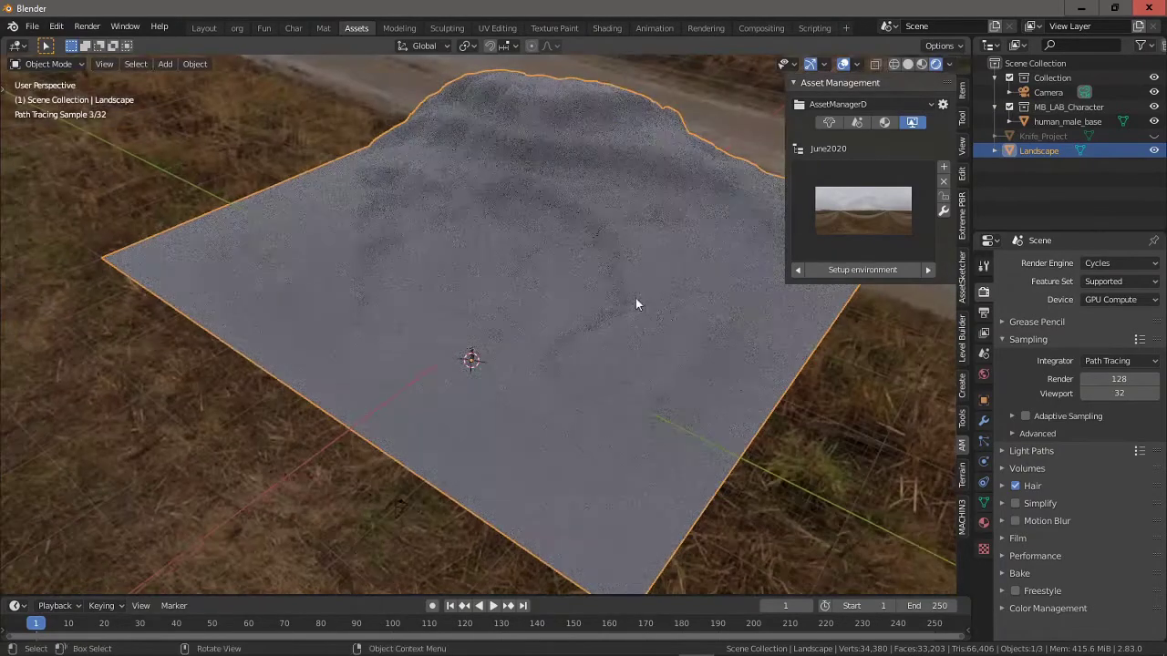
- Switch the color management view transform to False Color and raise the exposure to 0.505 while checking the landscape's brightness
click(984, 522)
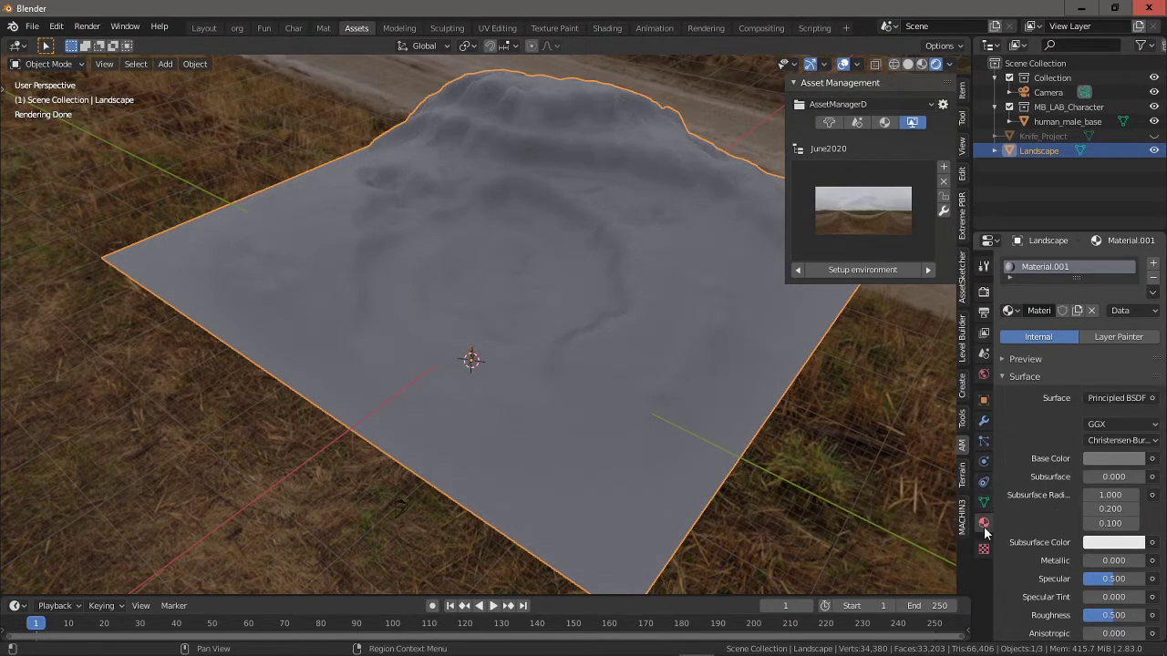
click(984, 292)
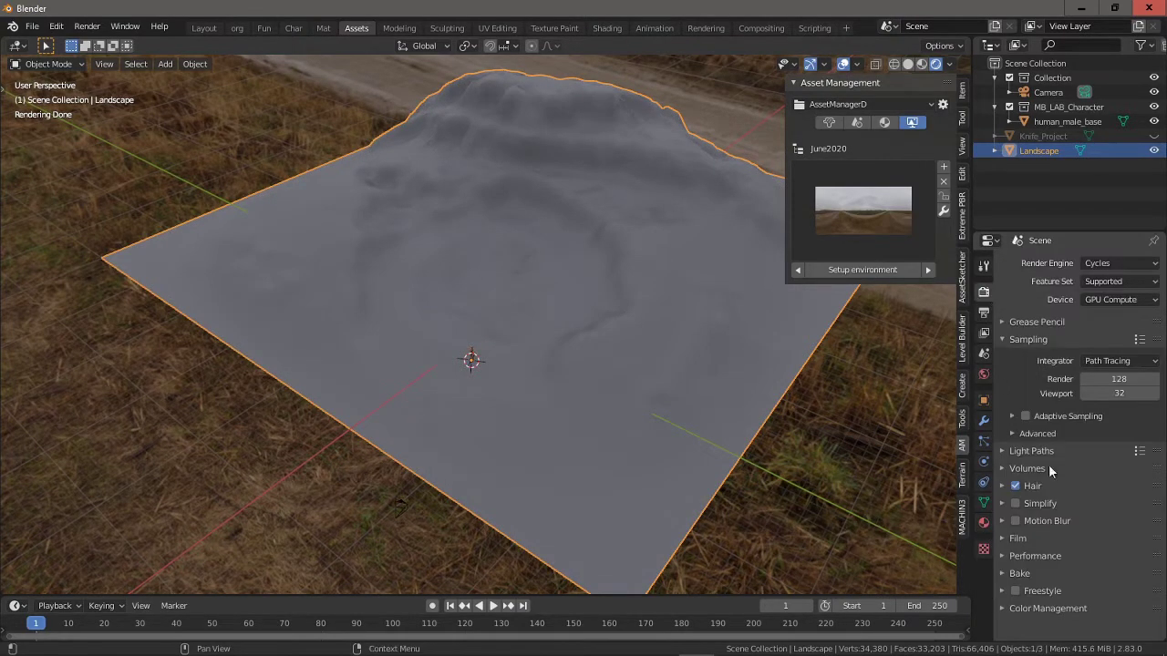
click(1059, 605)
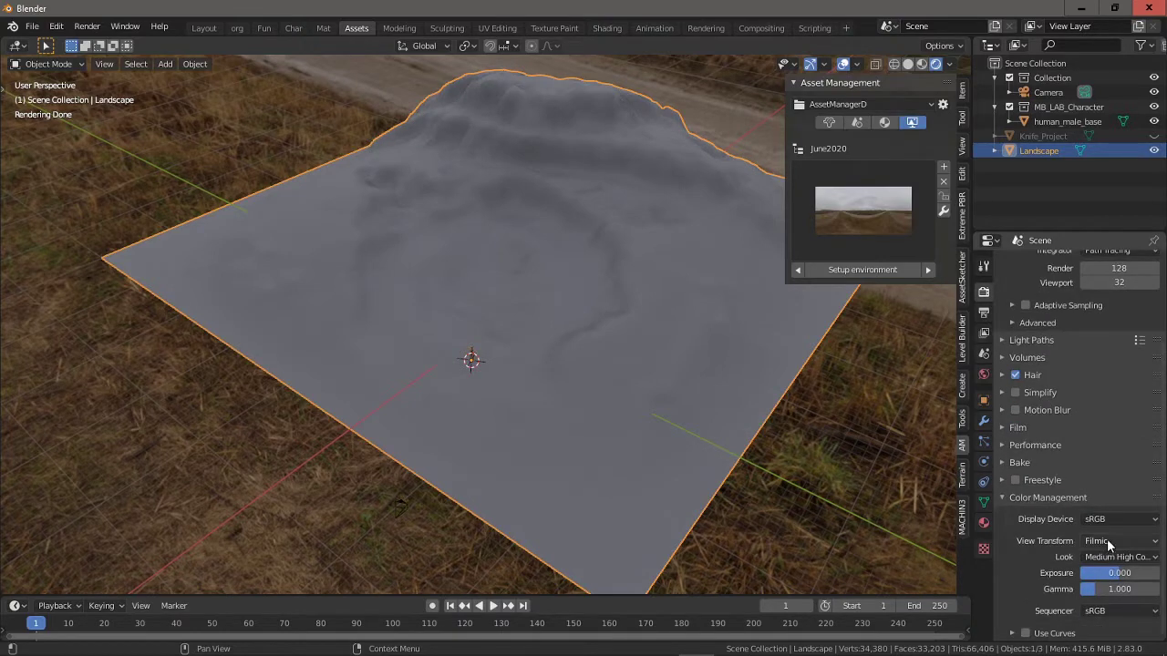
click(1107, 543)
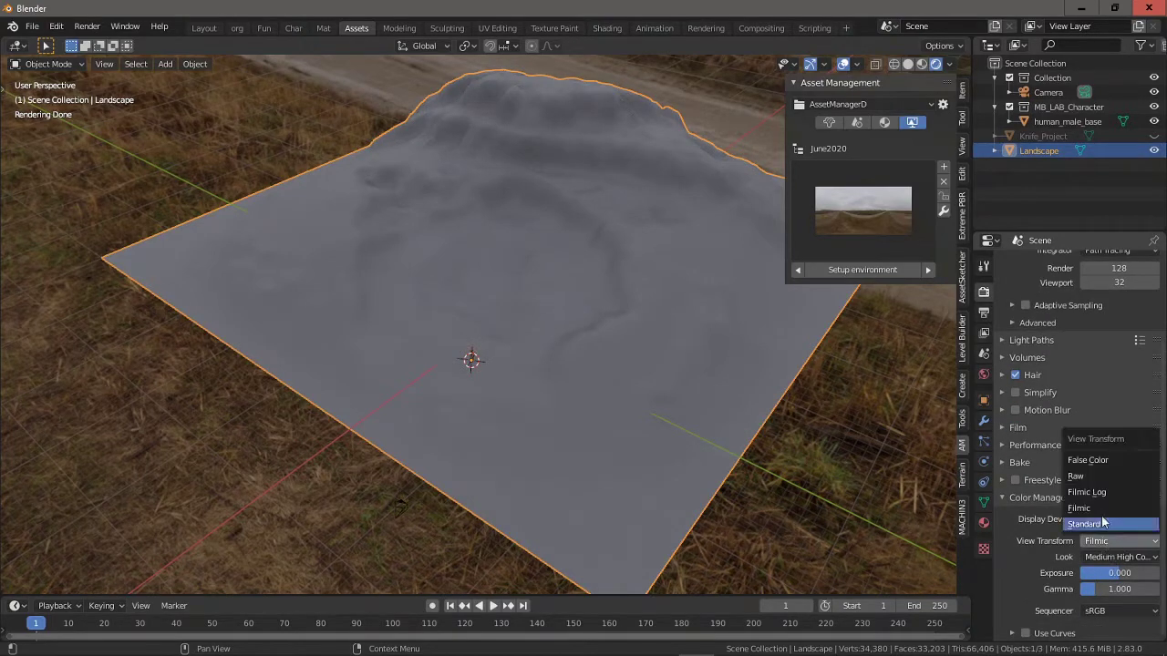
click(1098, 462)
middle_drag(787, 419, 693, 364)
mouse_move(1111, 577)
mouse_down()
mouse_move(1148, 577)
mouse_move(1119, 577)
mouse_move(1131, 577)
mouse_up()
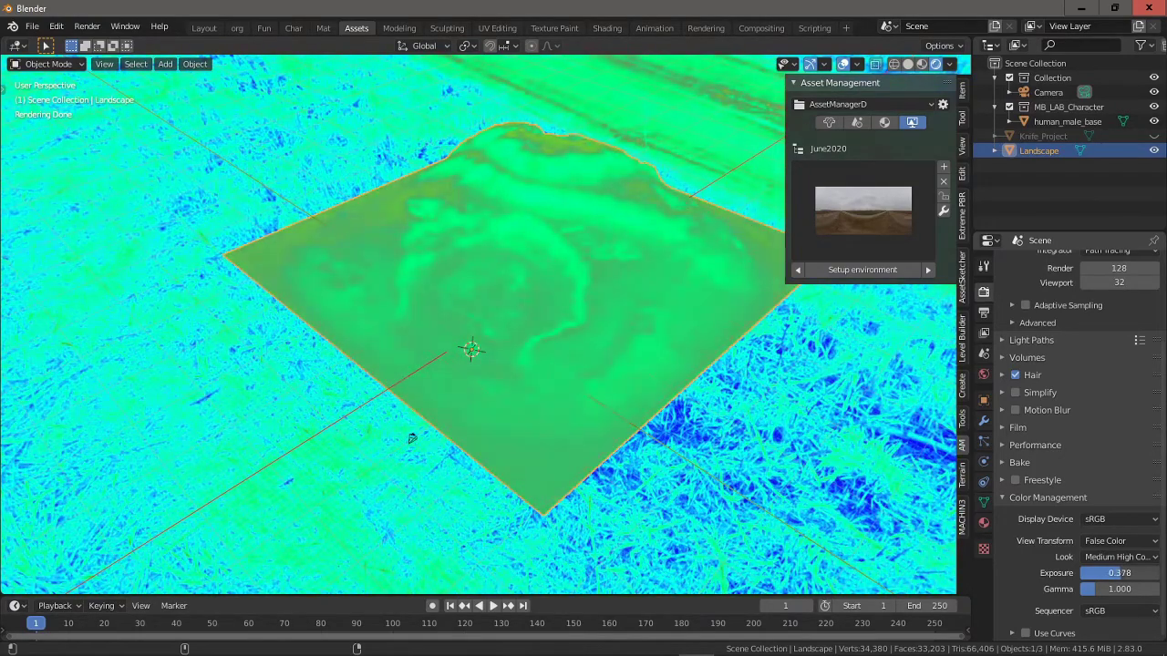
middle_drag(665, 312, 716, 407)
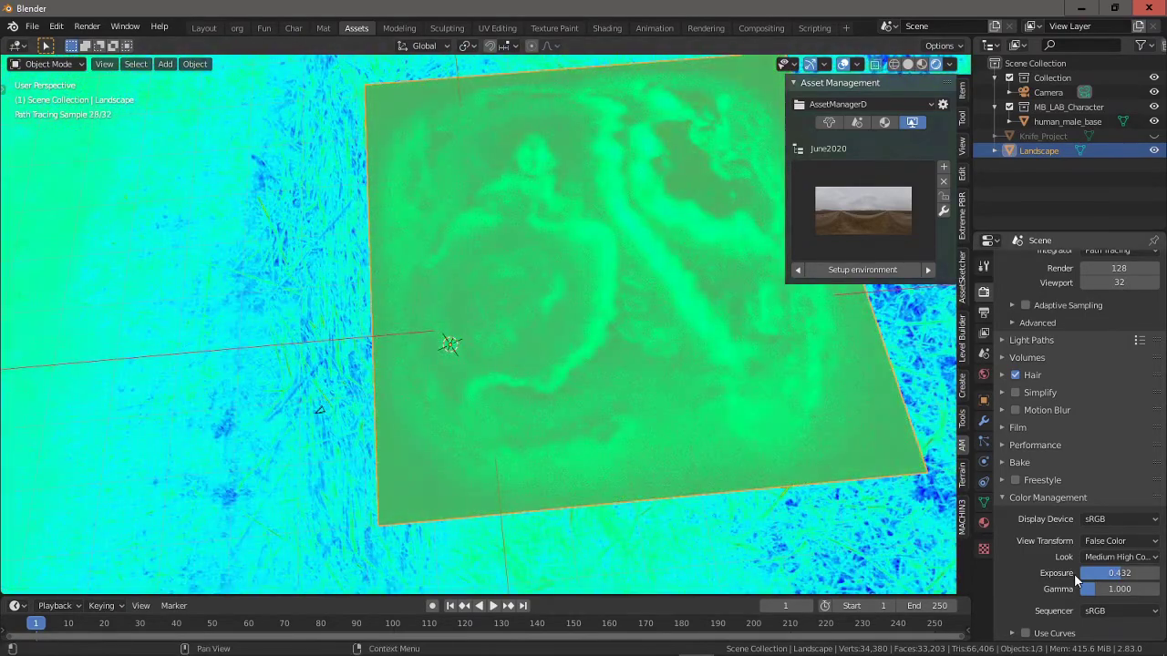
drag(1120, 573, 1127, 573)
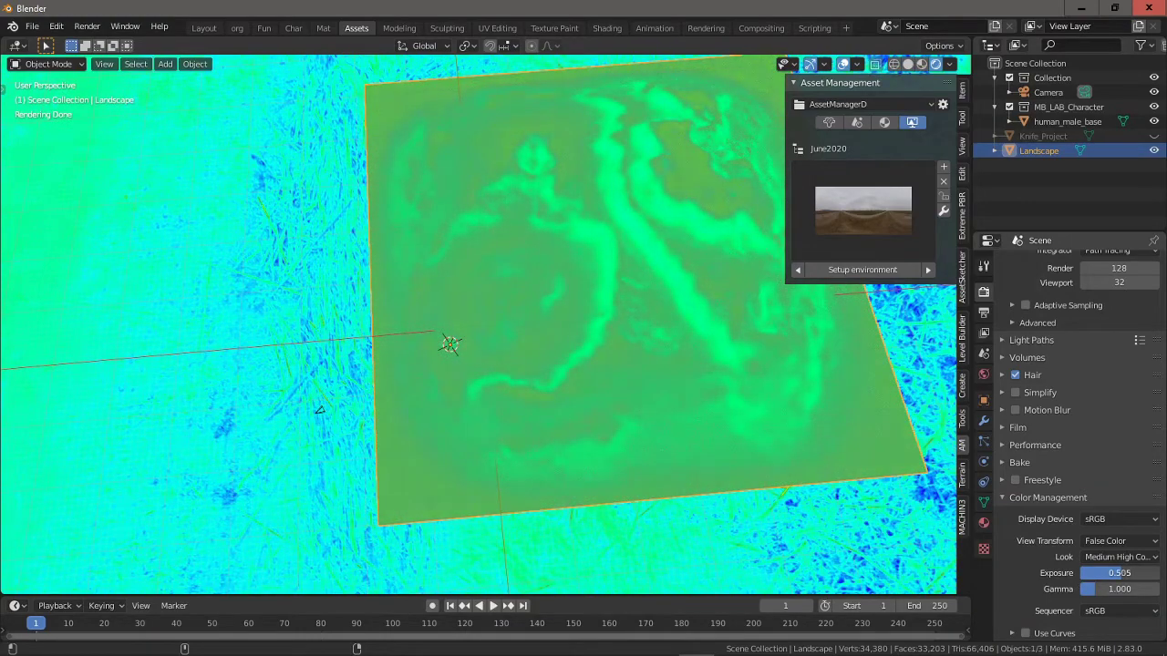
- Set the color management view transform back to Filmic
click(1105, 541)
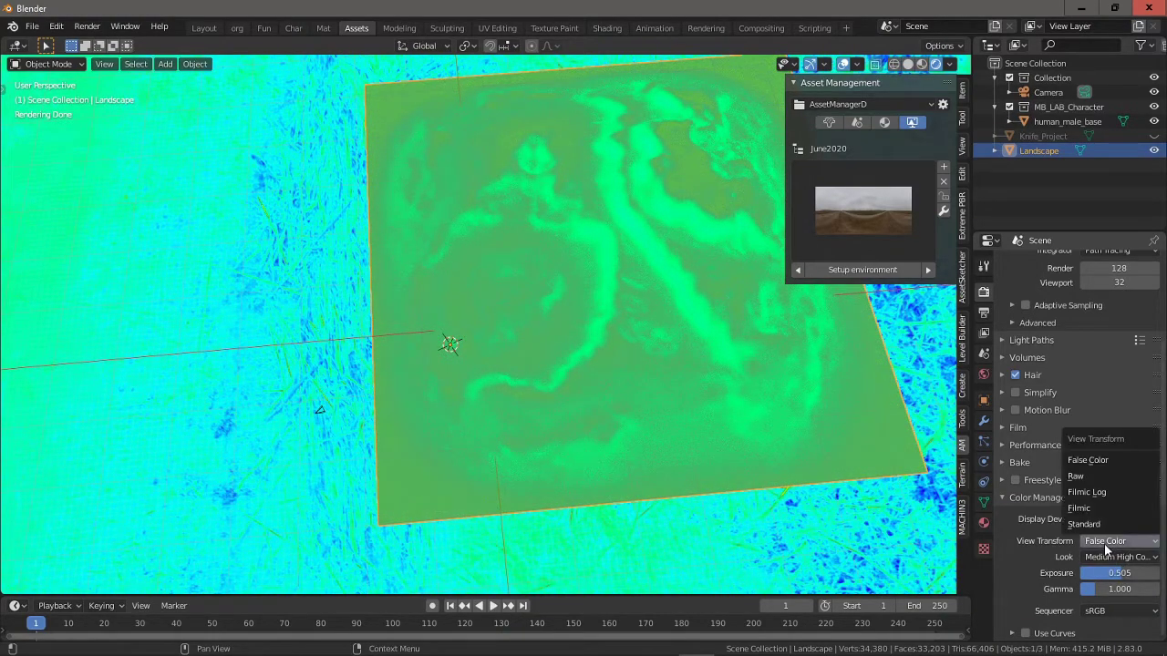
click(1078, 507)
middle_drag(456, 173, 446, 240)
- Align the camera to the current view of the landscape and set its clip end to 600 m
key(ctrl+KP_0)
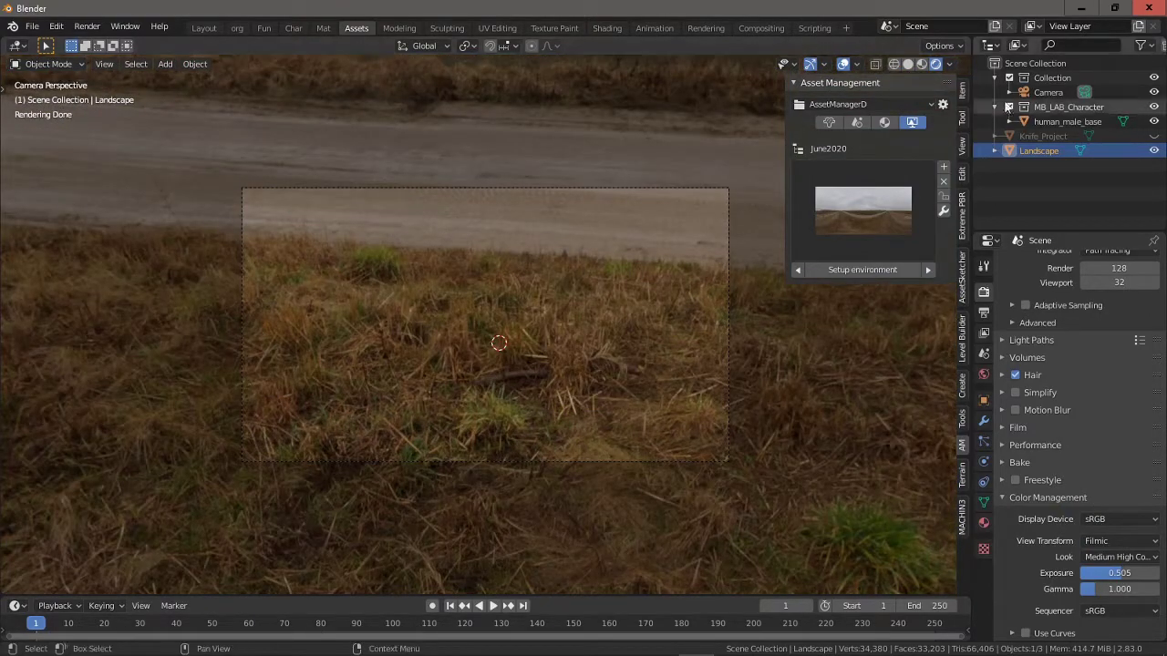
click(1039, 94)
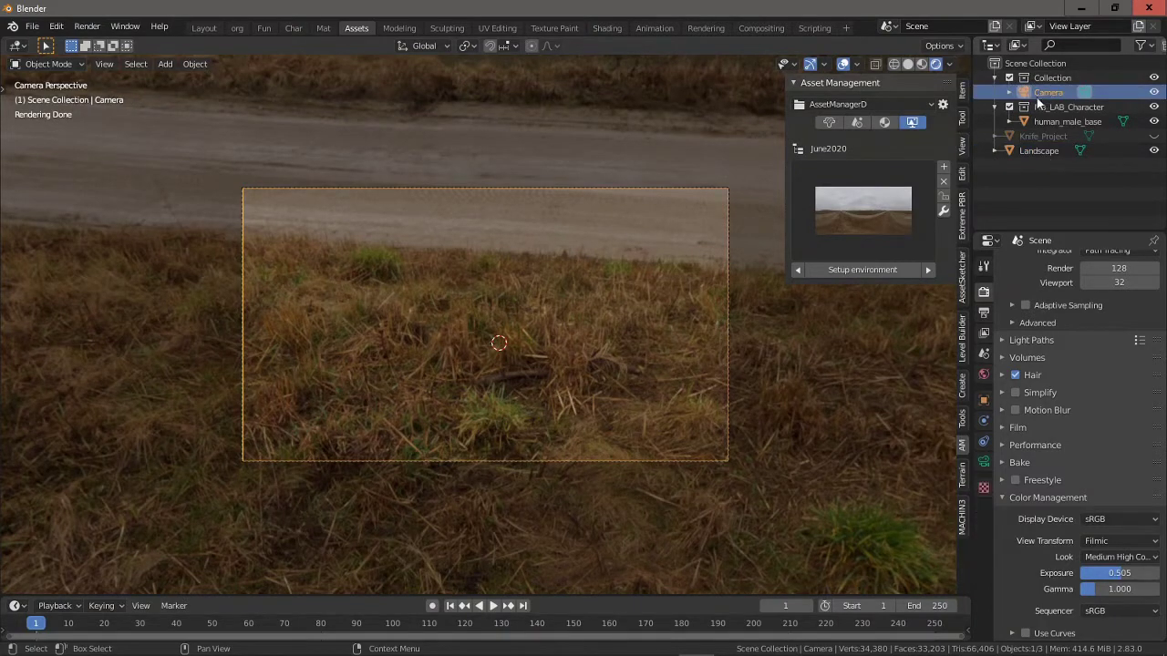
click(983, 463)
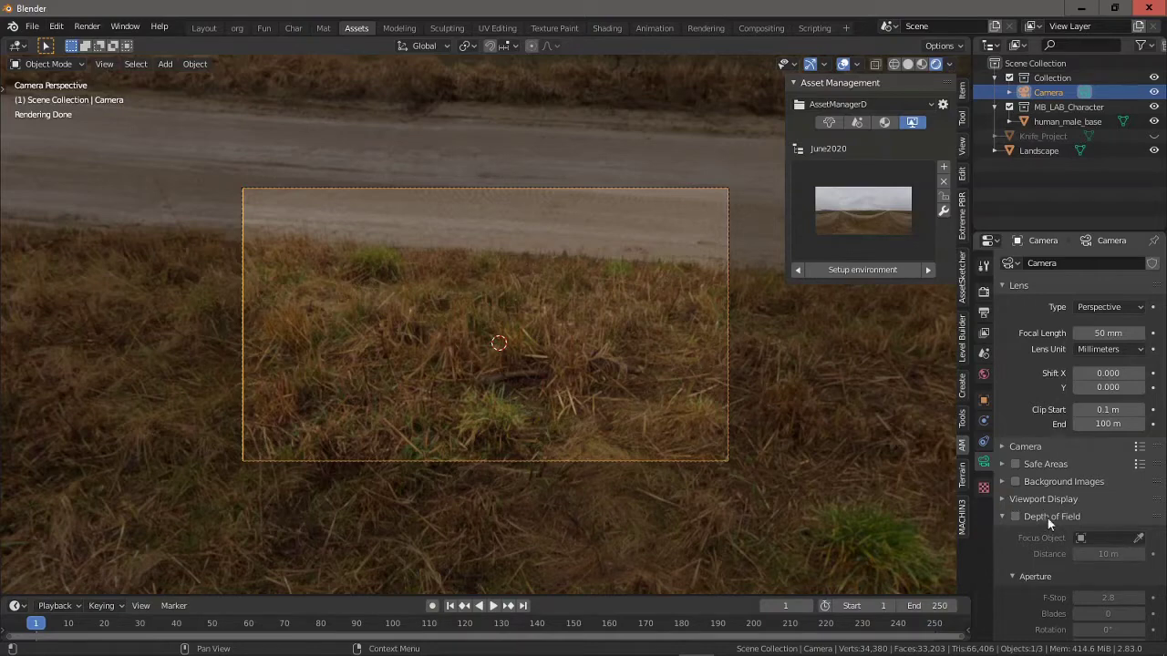
click(1107, 424)
text(600)
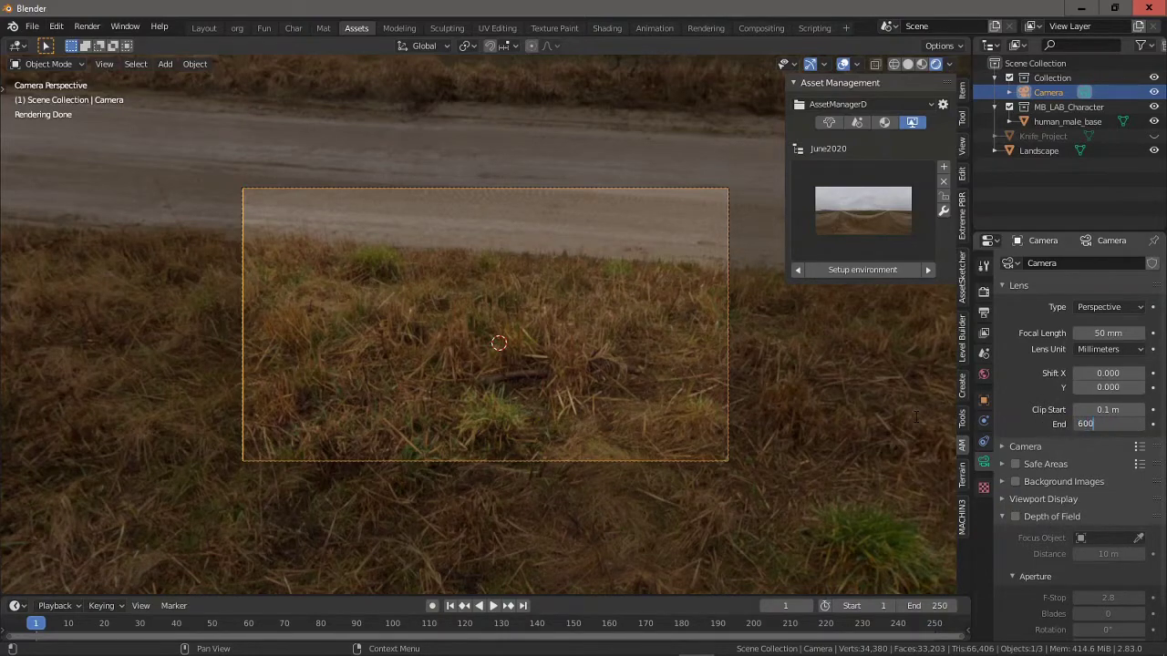
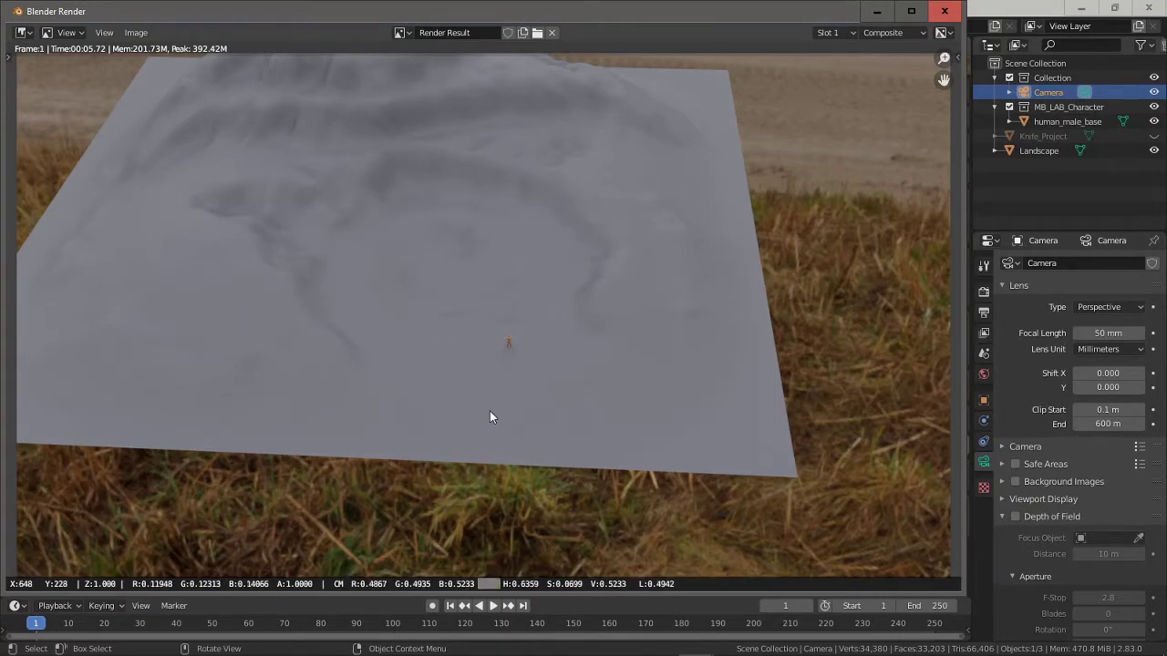
- Sample color values across the landscape in the render result, continuing in the Compositing workspace
drag(490, 416, 479, 448)
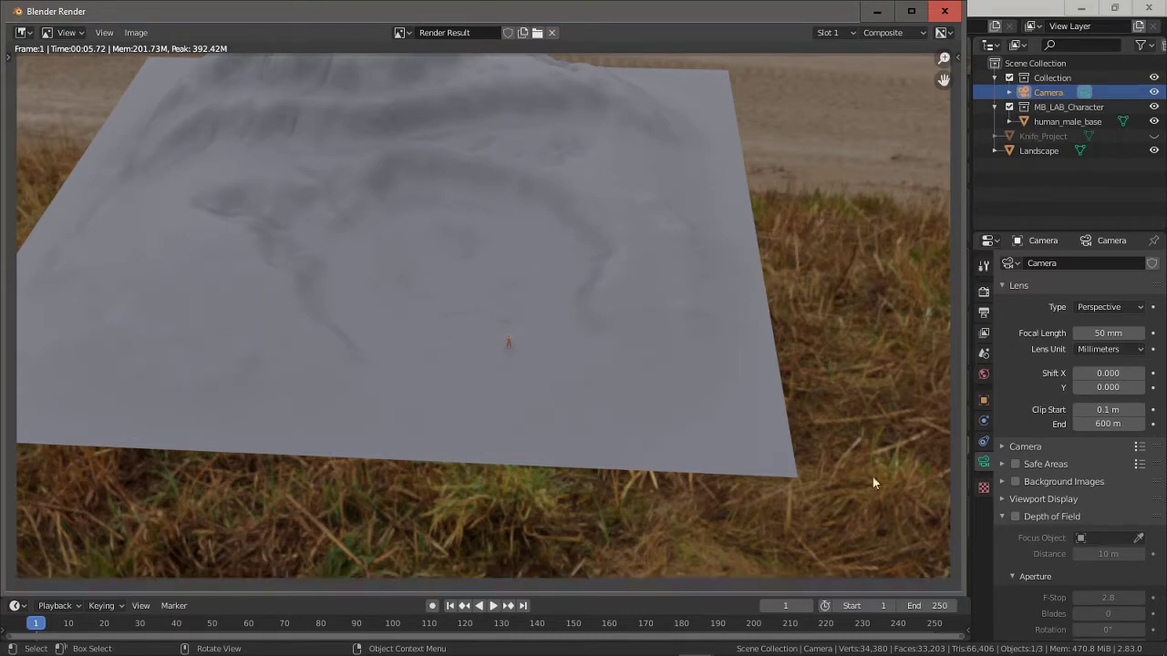
click(986, 291)
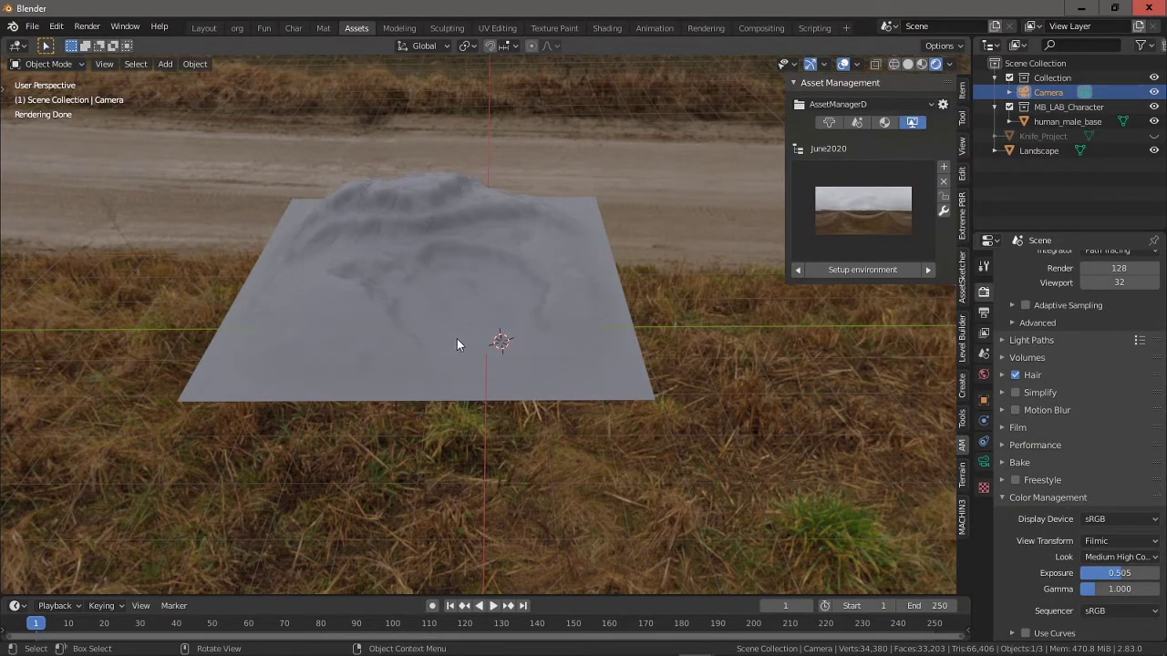
click(759, 28)
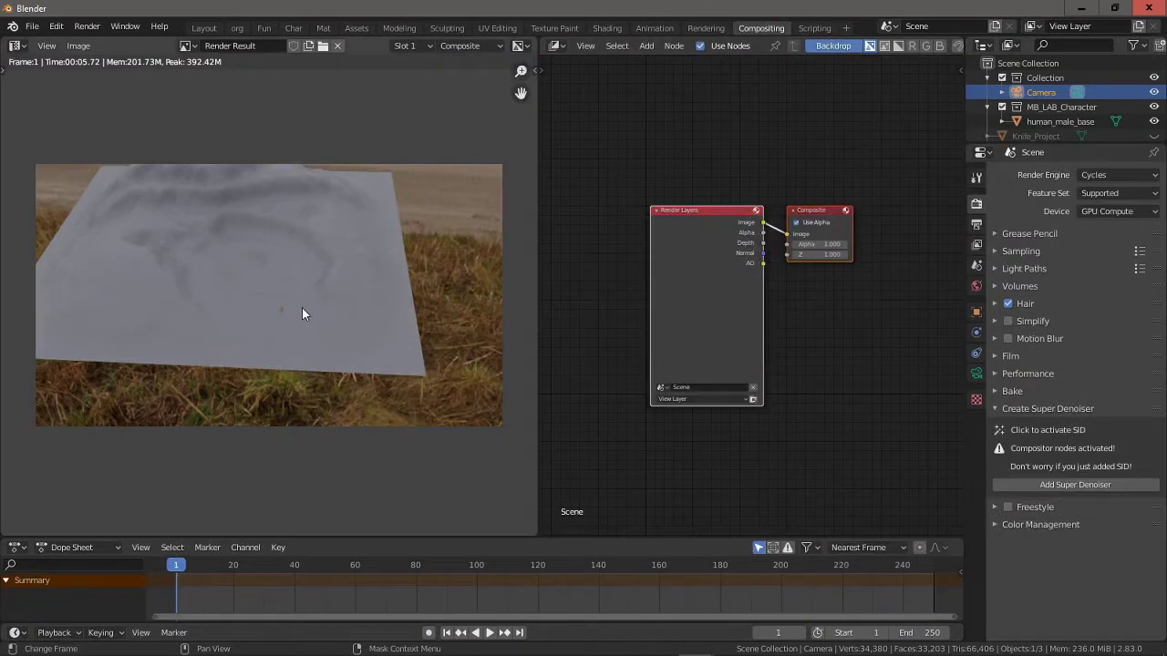
click(15, 46)
click(59, 116)
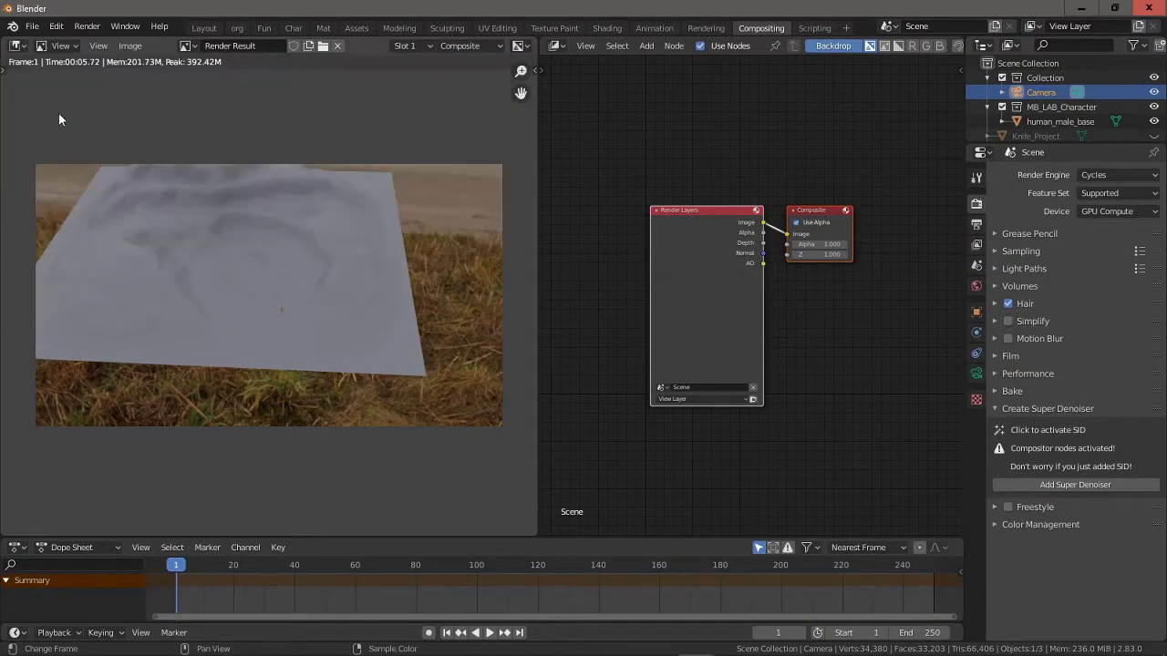
right_drag(185, 261, 323, 339)
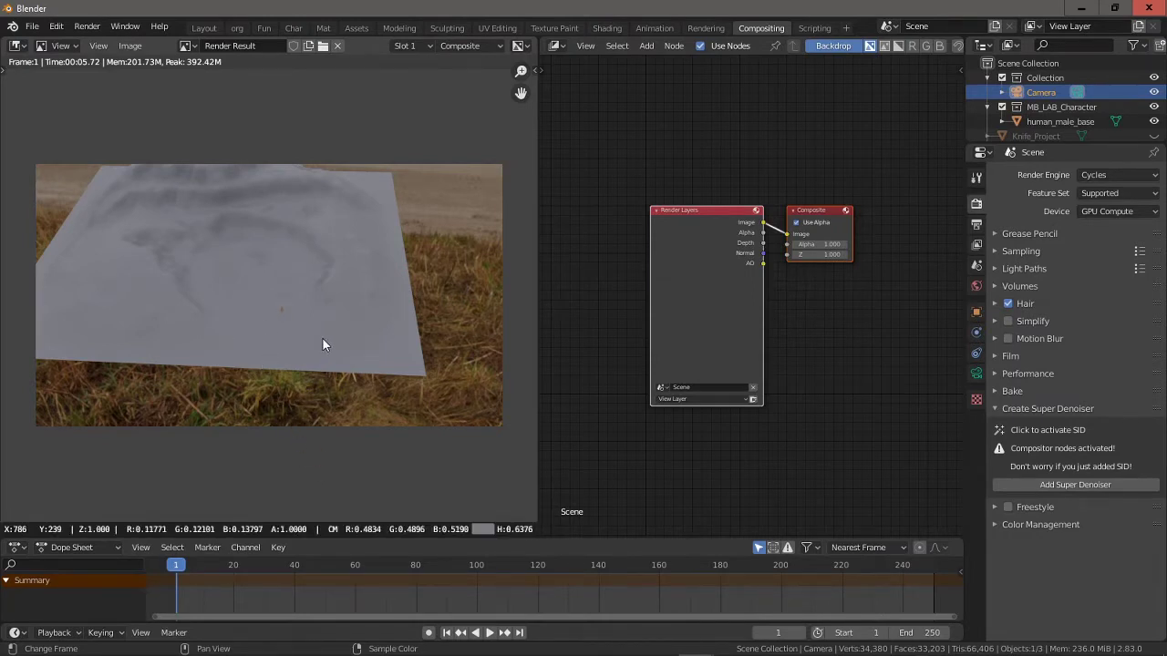
right_drag(322, 344, 354, 335)
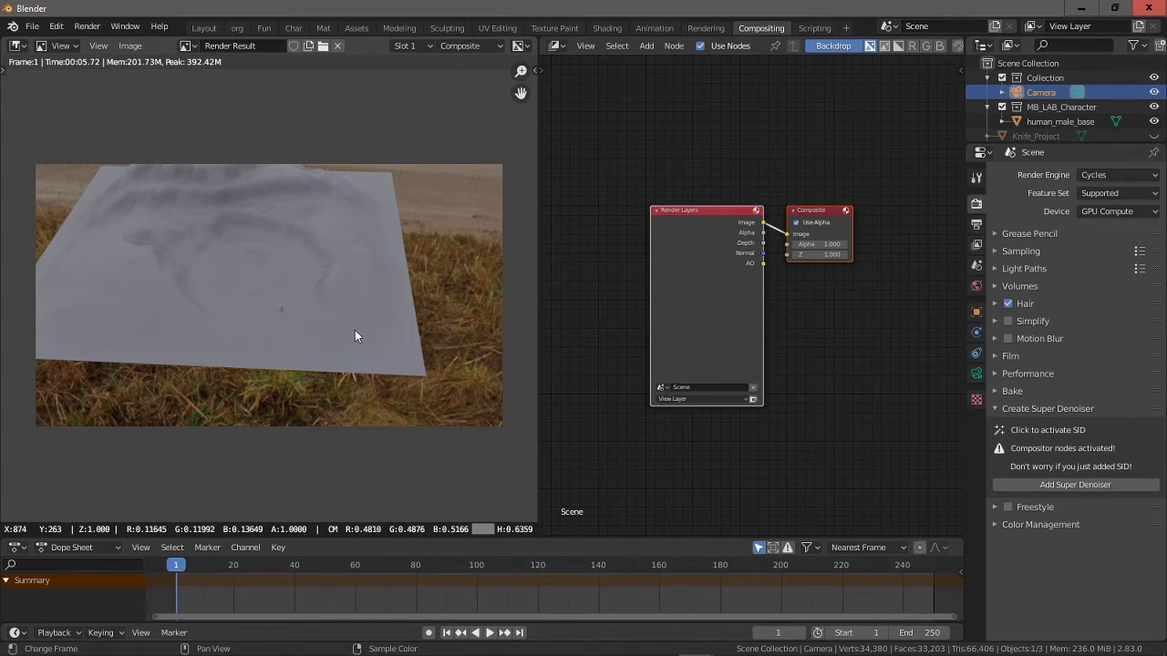
right_drag(355, 336, 355, 336)
drag(356, 335, 356, 334)
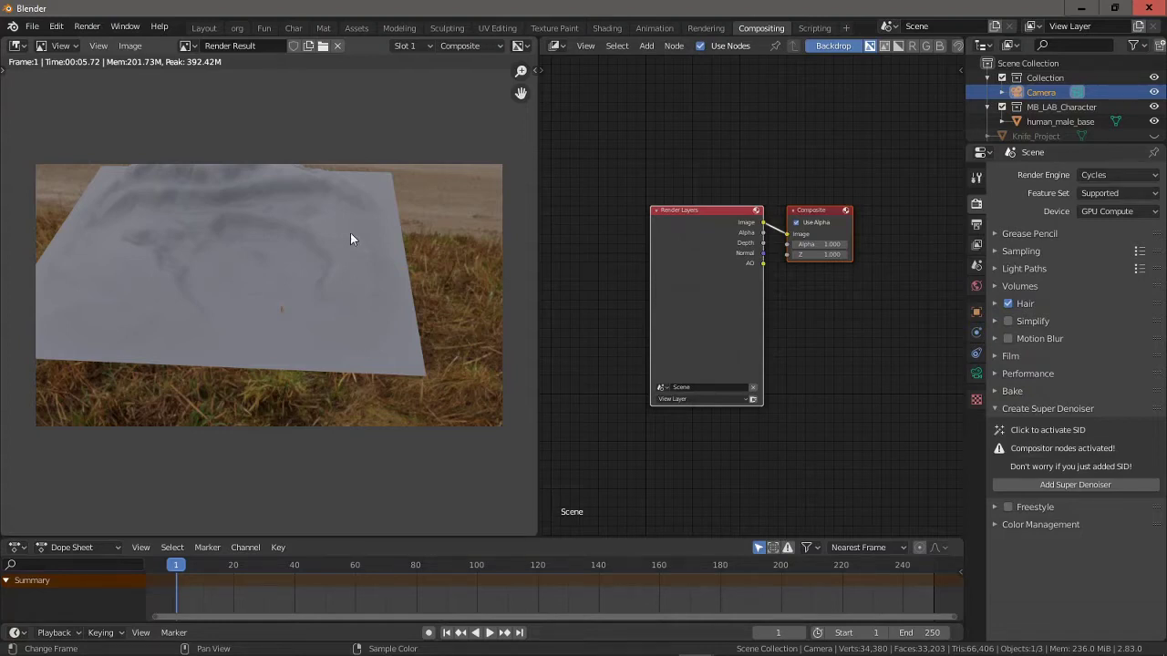
- Return to the Assets workspace and inspect the lit landscape through the camera, up close, and in its world settings
click(357, 27)
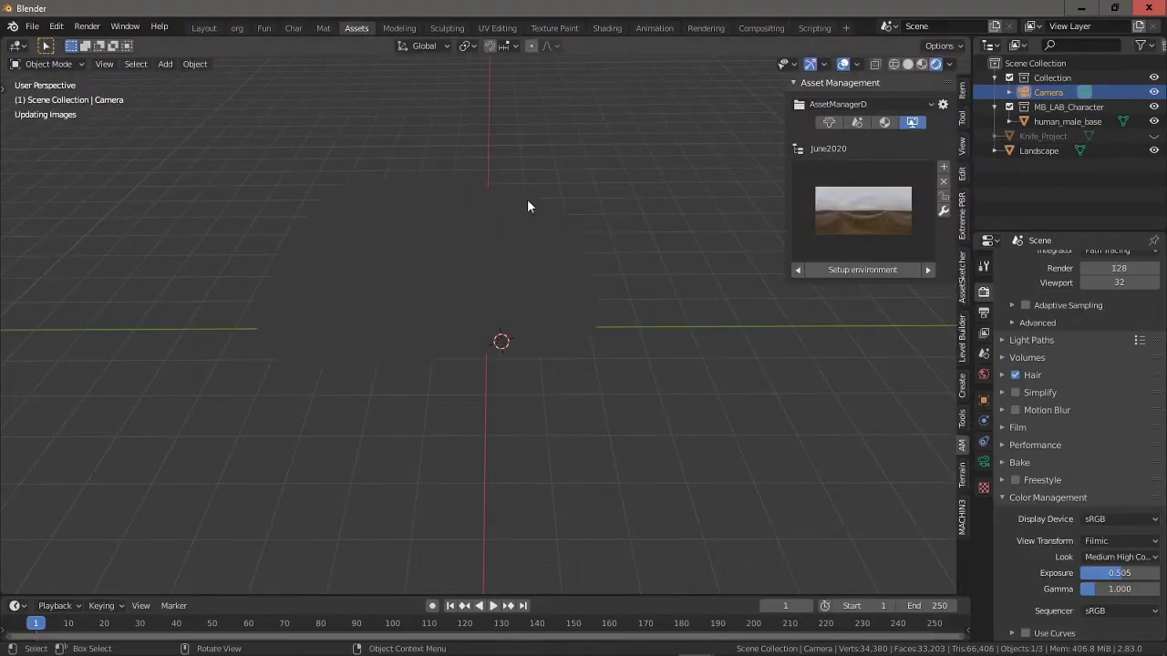
scroll(561, 288, up, 10)
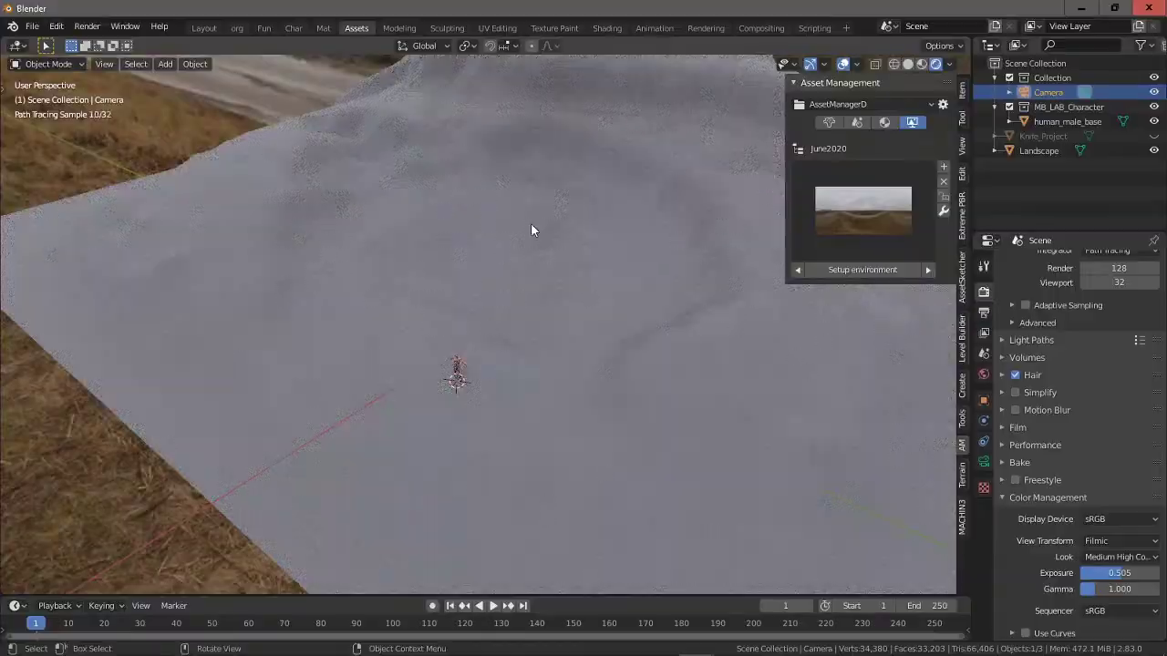
key(KP_0)
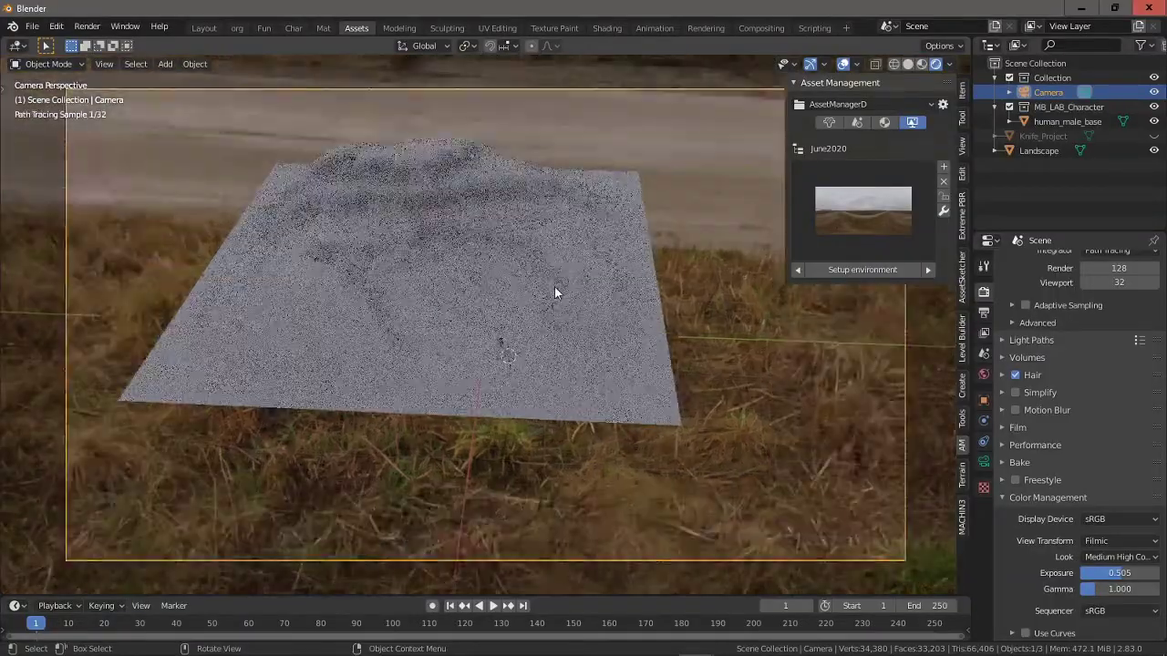
mouse_move(554, 292)
middle_down()
mouse_move(635, 264)
mouse_move(653, 274)
mouse_move(637, 298)
mouse_move(628, 260)
mouse_move(640, 259)
mouse_move(652, 287)
mouse_move(698, 315)
mouse_move(477, 362)
middle_up()
mouse_move(628, 352)
middle_down()
mouse_move(646, 308)
mouse_move(641, 279)
mouse_move(401, 303)
mouse_move(387, 328)
mouse_move(372, 272)
mouse_move(517, 323)
mouse_move(593, 303)
middle_up()
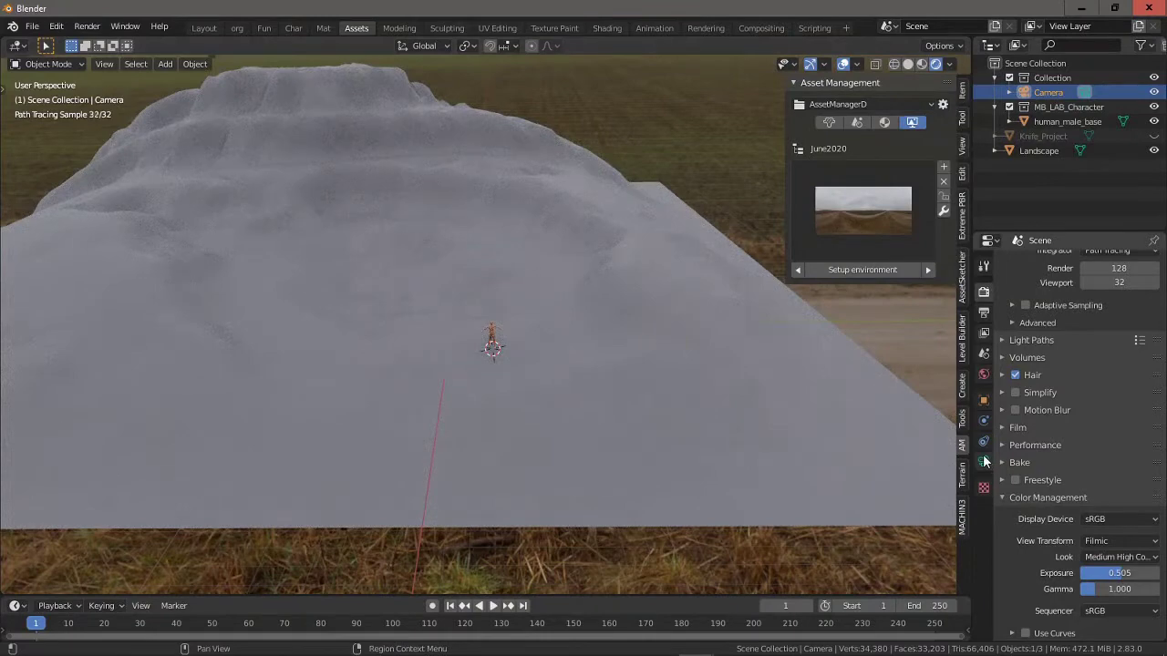
click(983, 375)
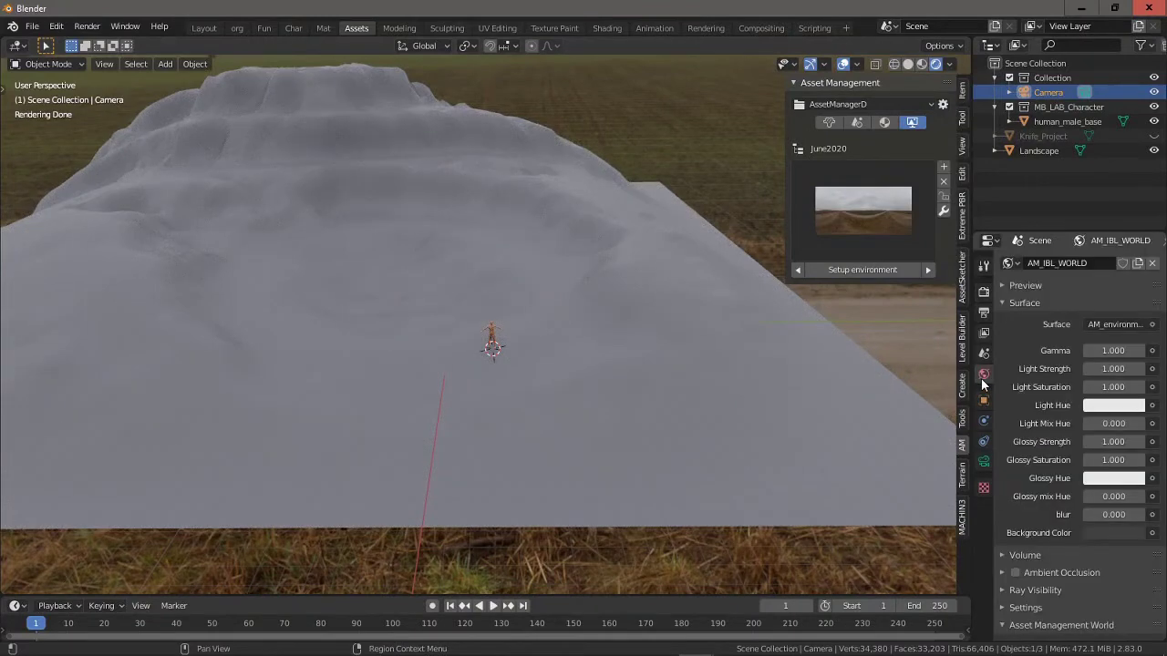
click(983, 291)
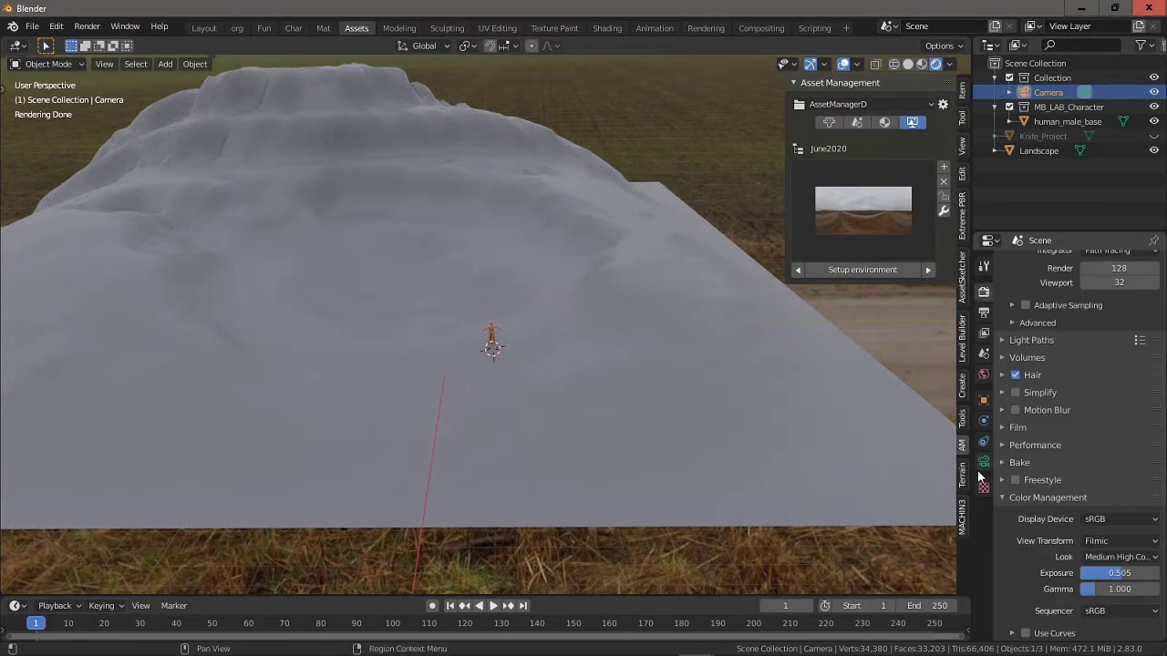
- Remove the base material slot from the landscape and show the True Terrain shader options
click(700, 436)
click(983, 522)
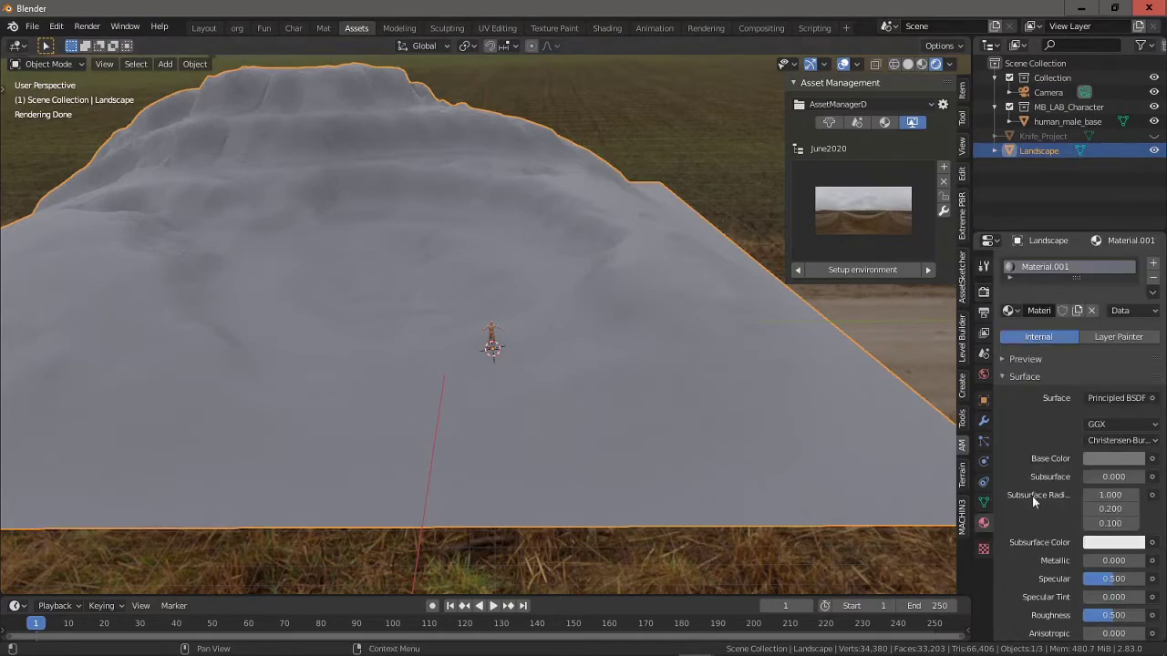
click(1152, 277)
middle_drag(750, 323, 635, 324)
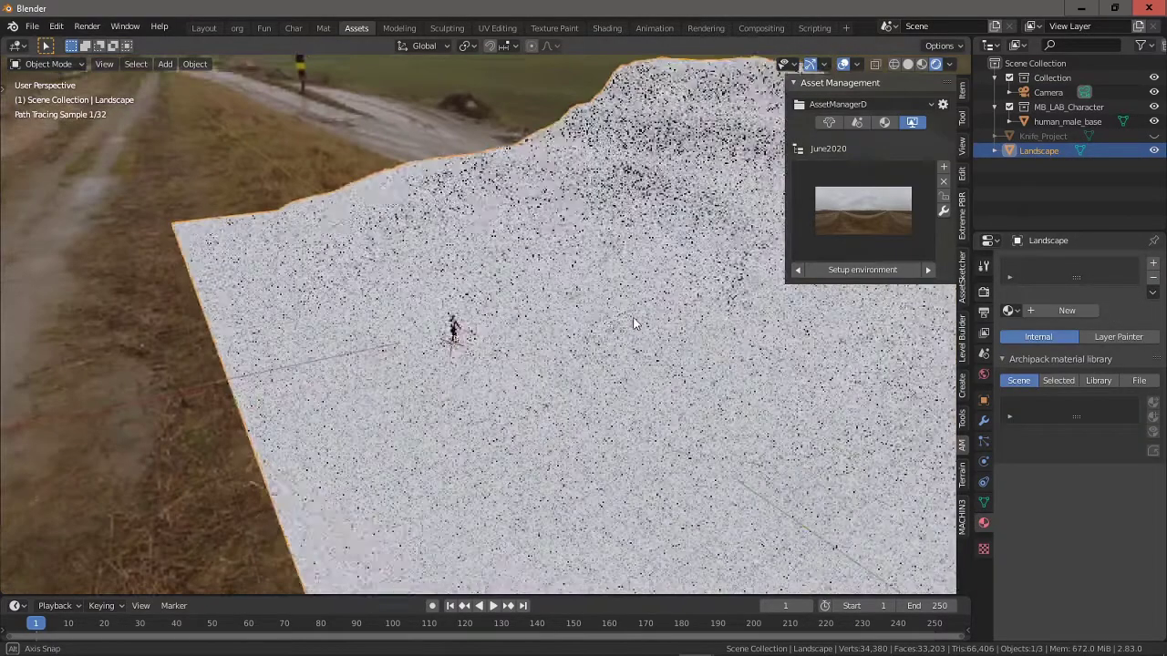
click(962, 479)
middle_drag(586, 270, 758, 256)
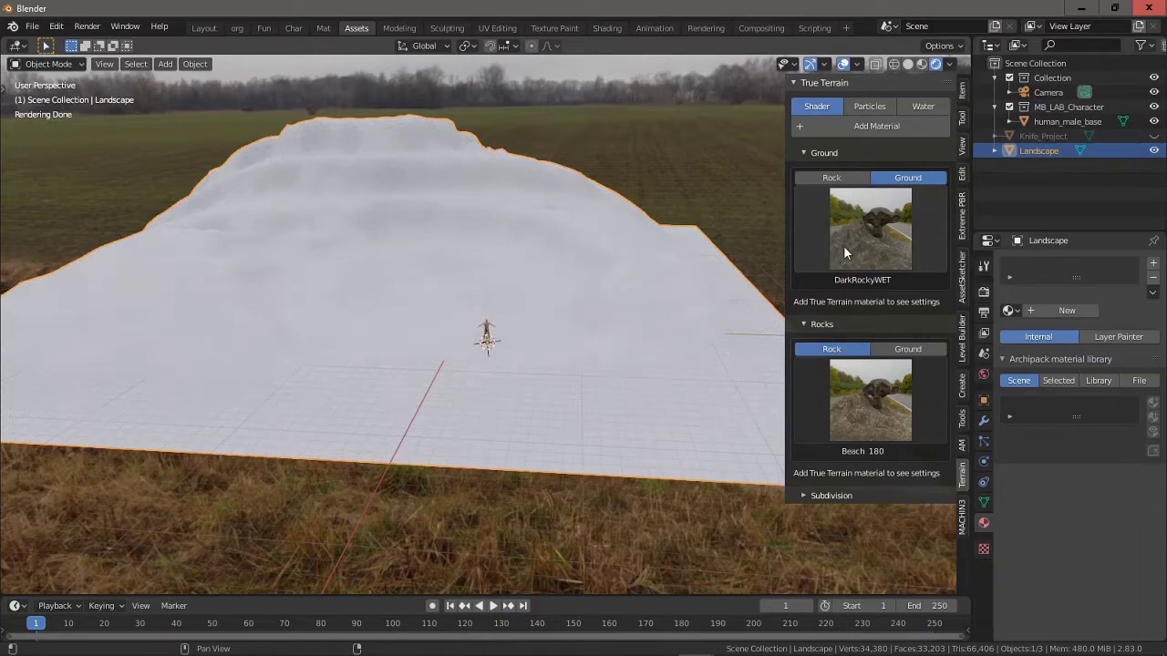
- In File Explorer, compare the texture previews in OriginalThumbnails_Ground.JPG and OriginalThumbnails.JPG, then return to Blender
mouse_move(433, 651)
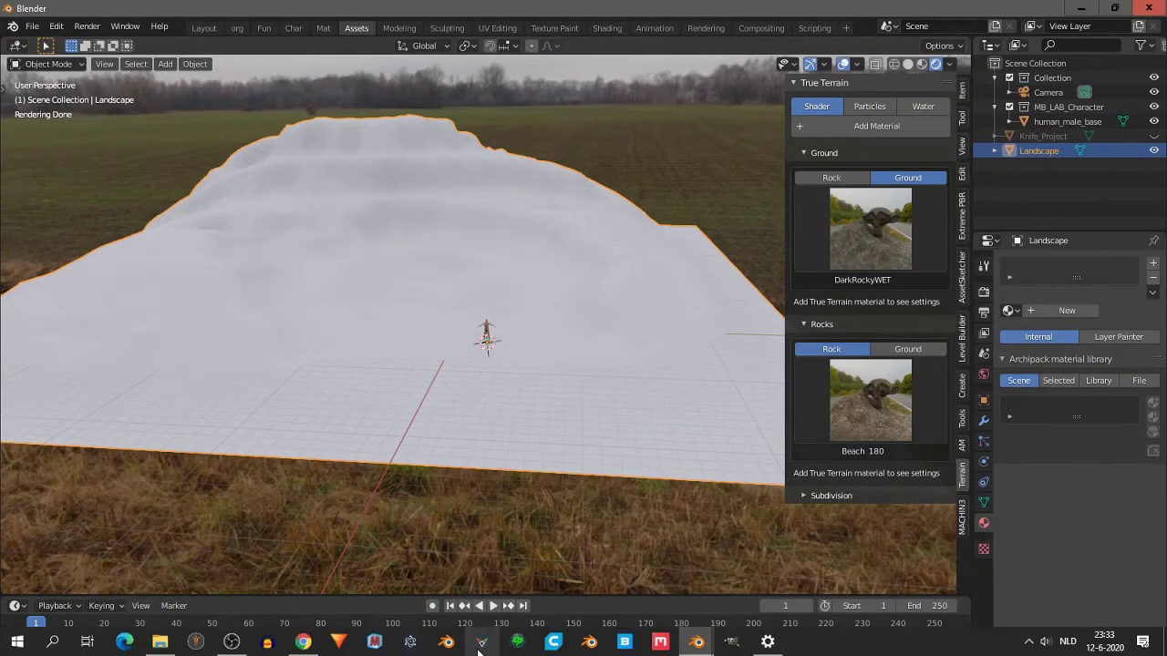
click(159, 642)
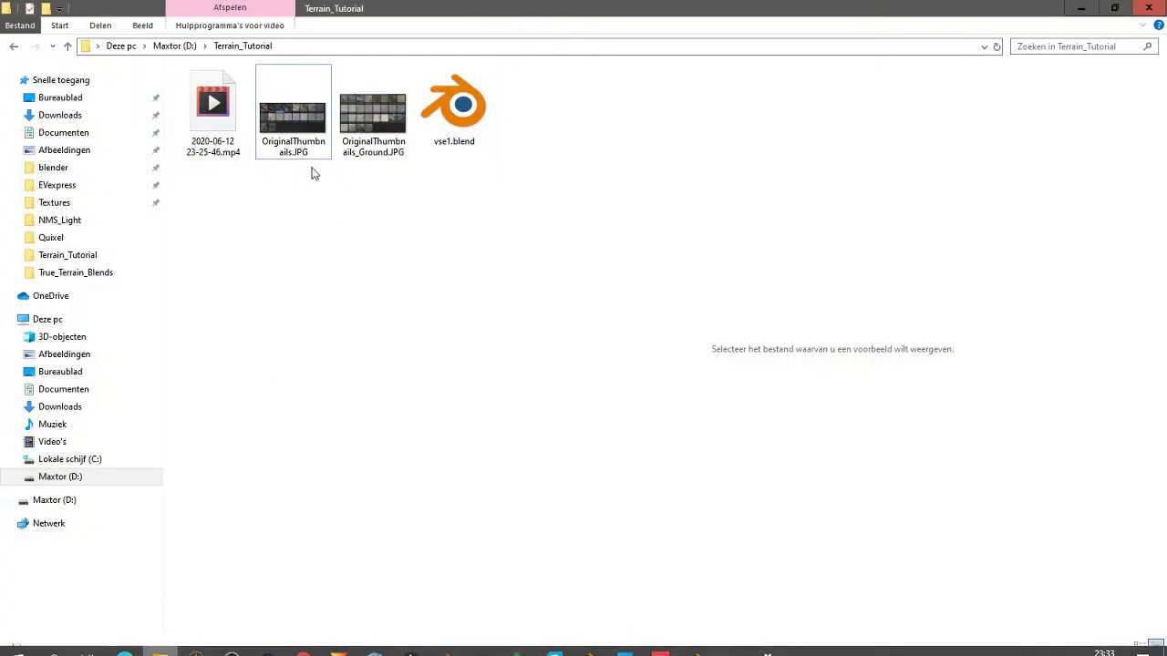
click(361, 123)
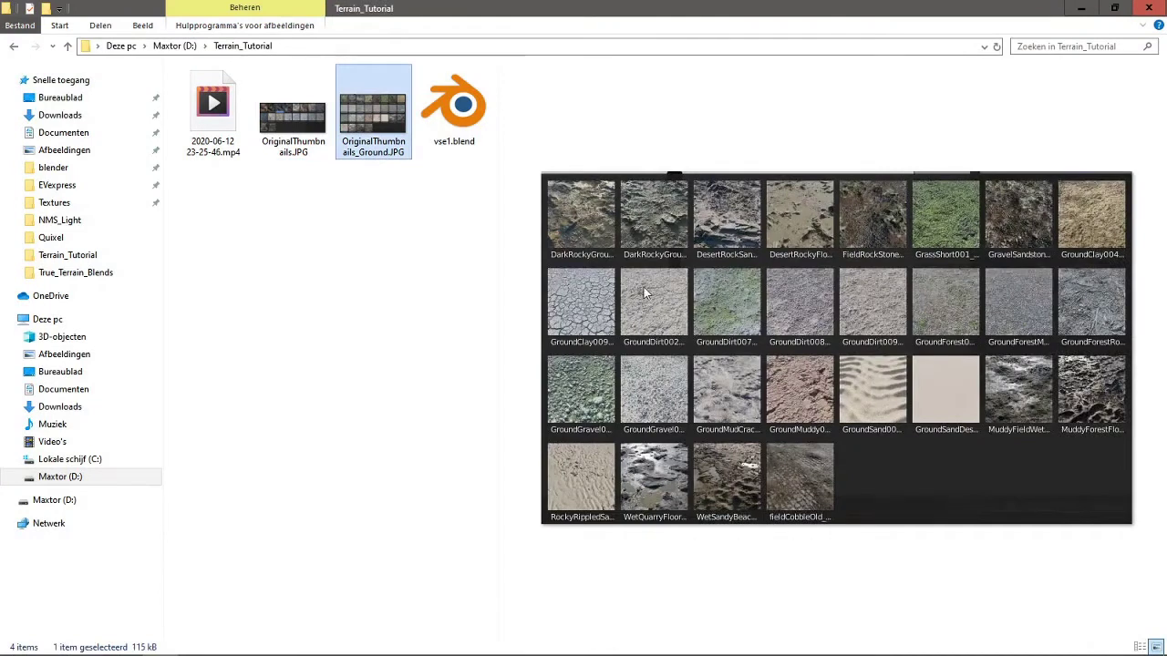
click(315, 134)
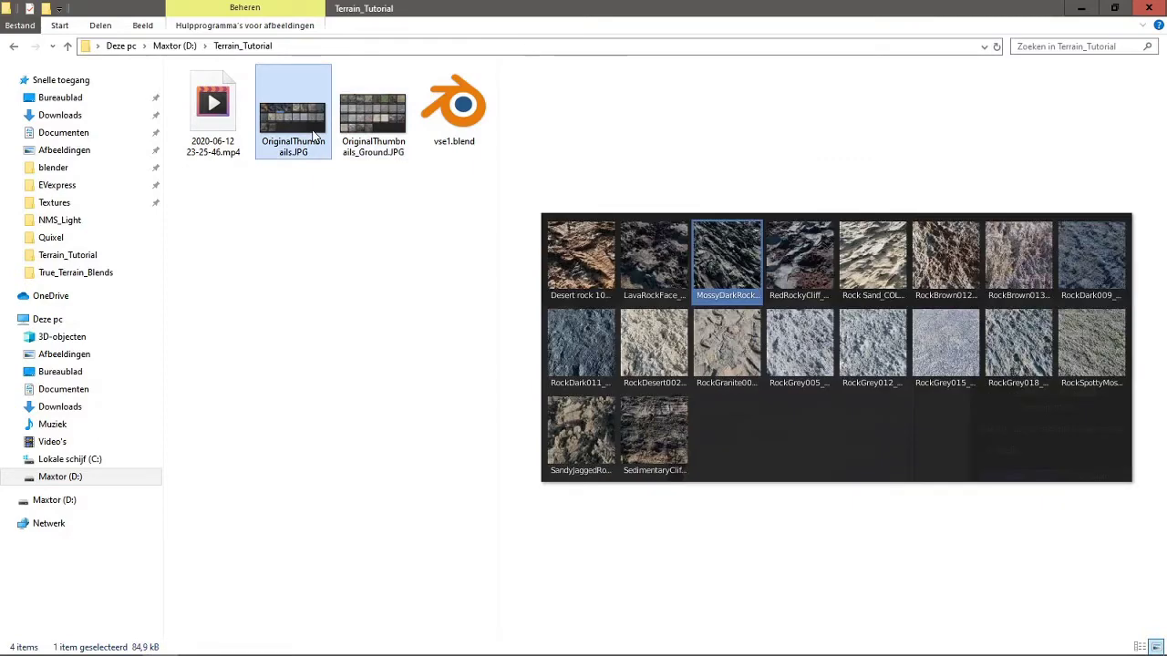
click(370, 133)
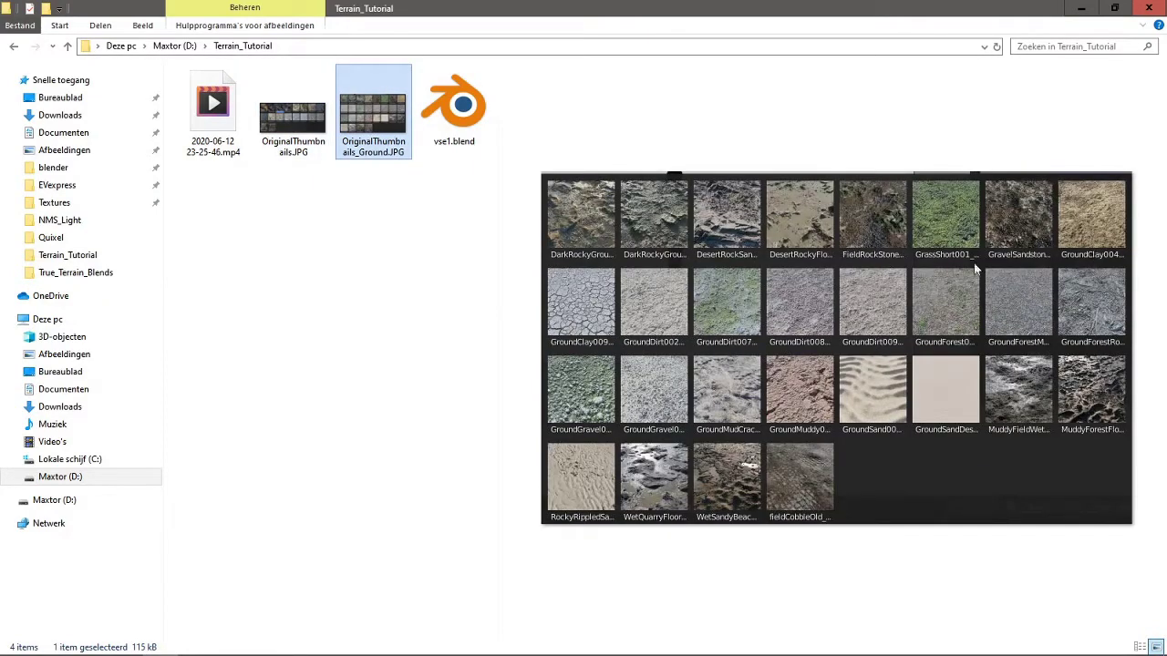
click(1081, 18)
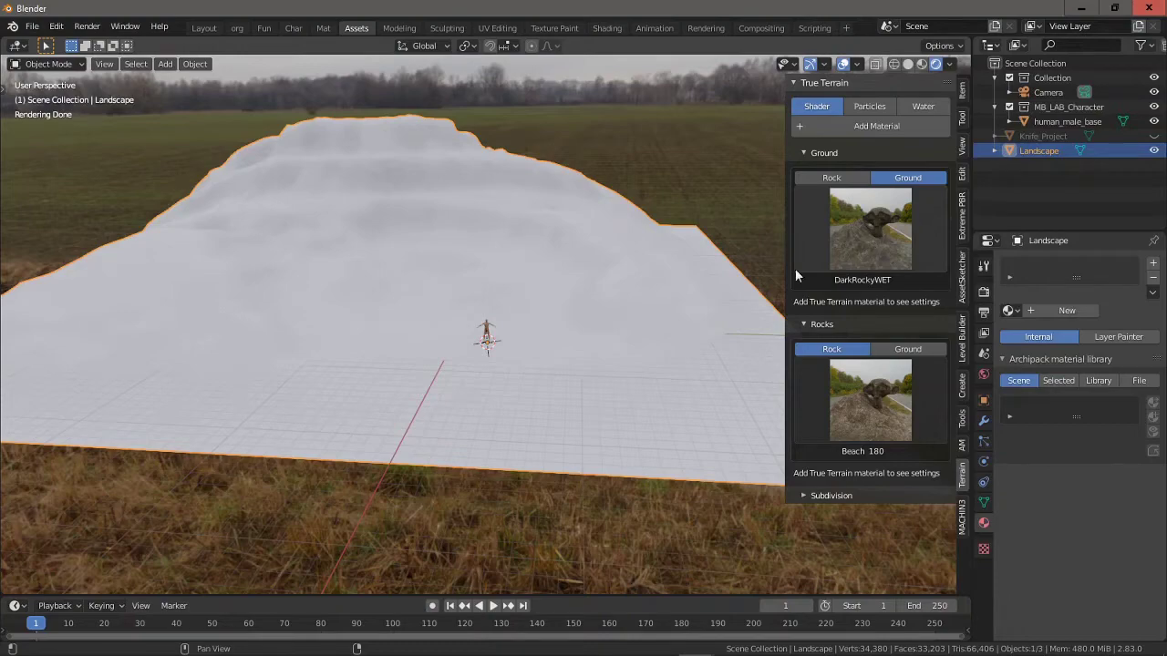
- Choose the GroundForestRoots001 texture for the landscape's Ground layer in True Terrain
scroll(609, 358, up, 2)
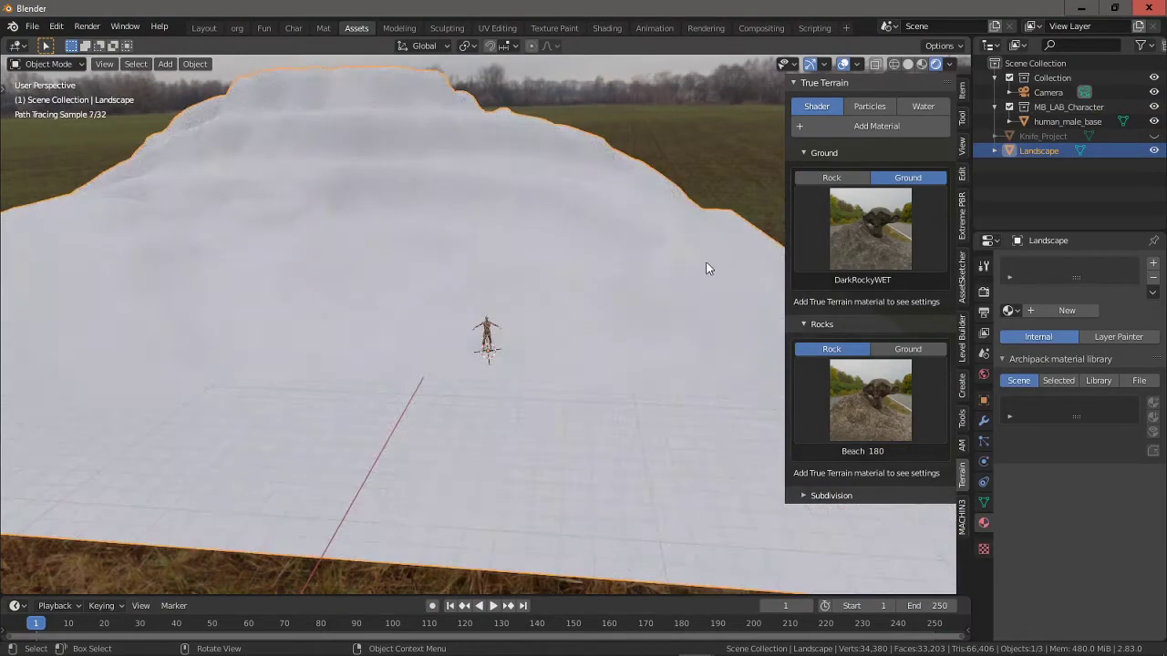
click(854, 231)
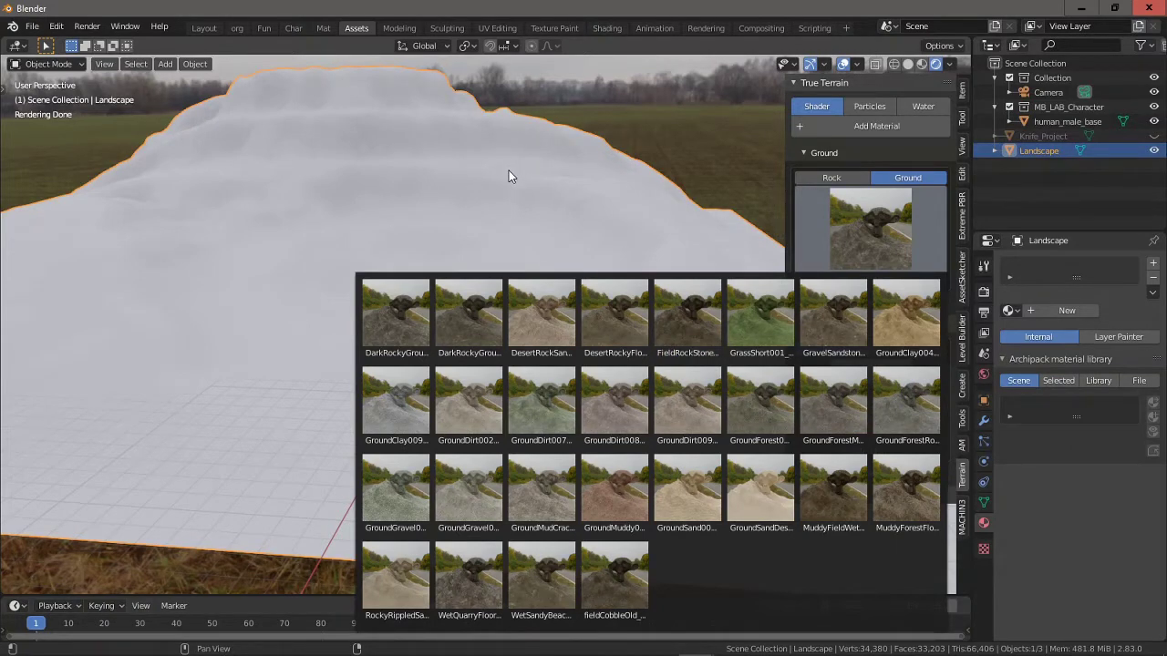
click(899, 399)
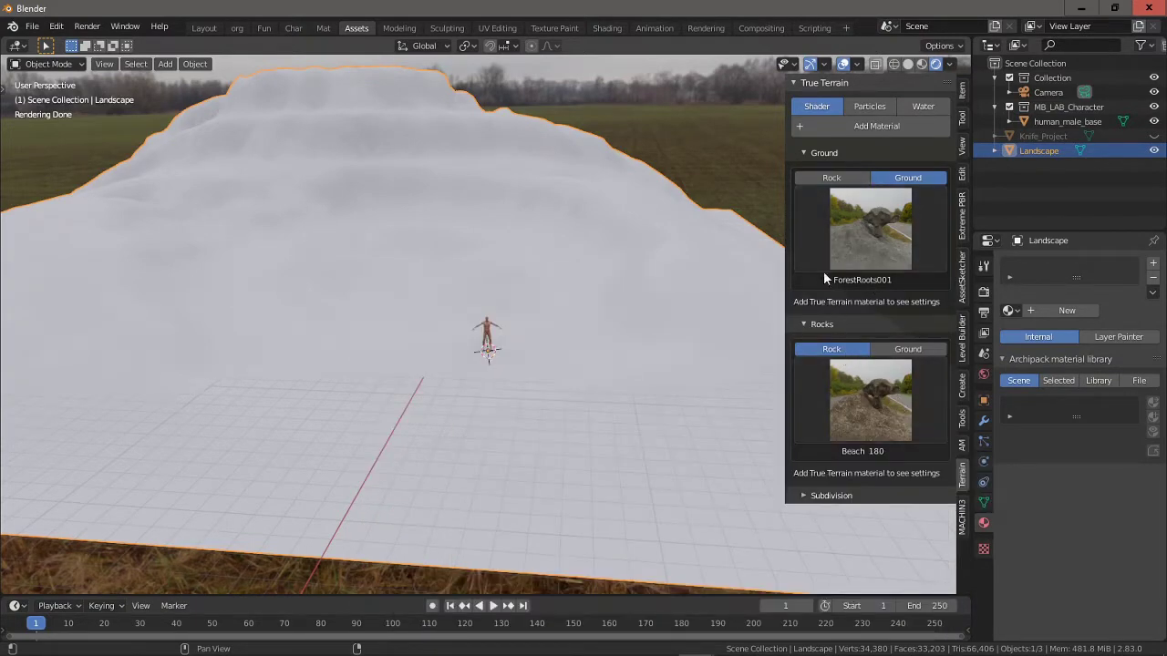
- Switch the Rocks layer to ground textures, choose GroundForestRoots001 for it, and add the True Terrain material to the landscape
middle_drag(717, 228, 638, 195)
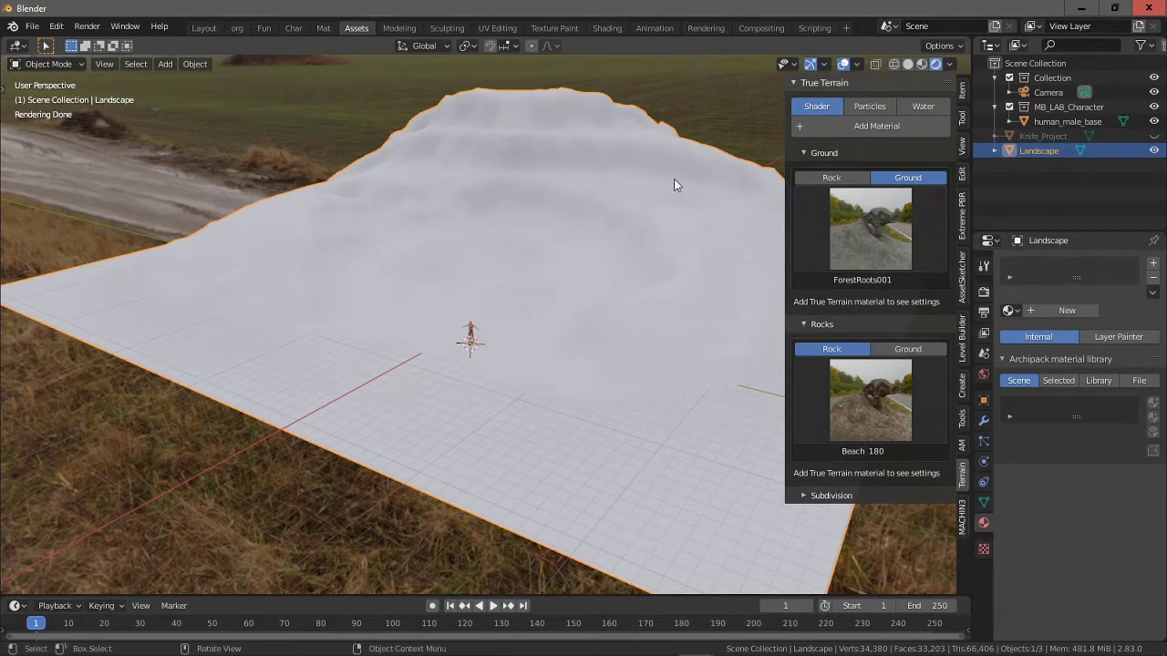
click(910, 353)
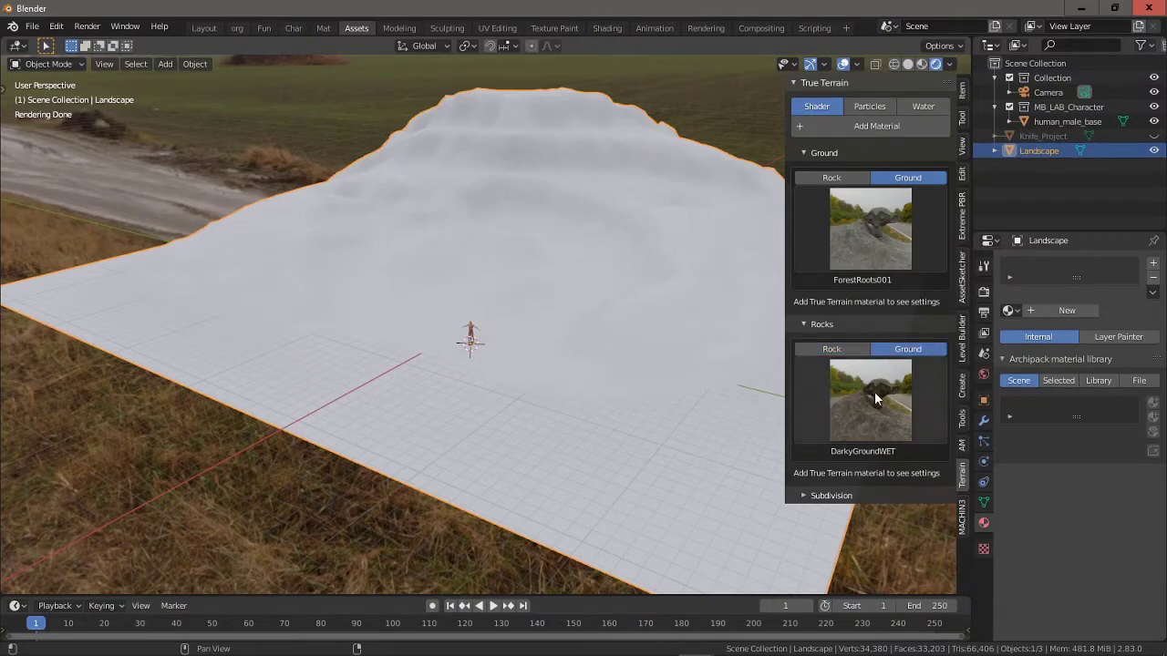
click(870, 401)
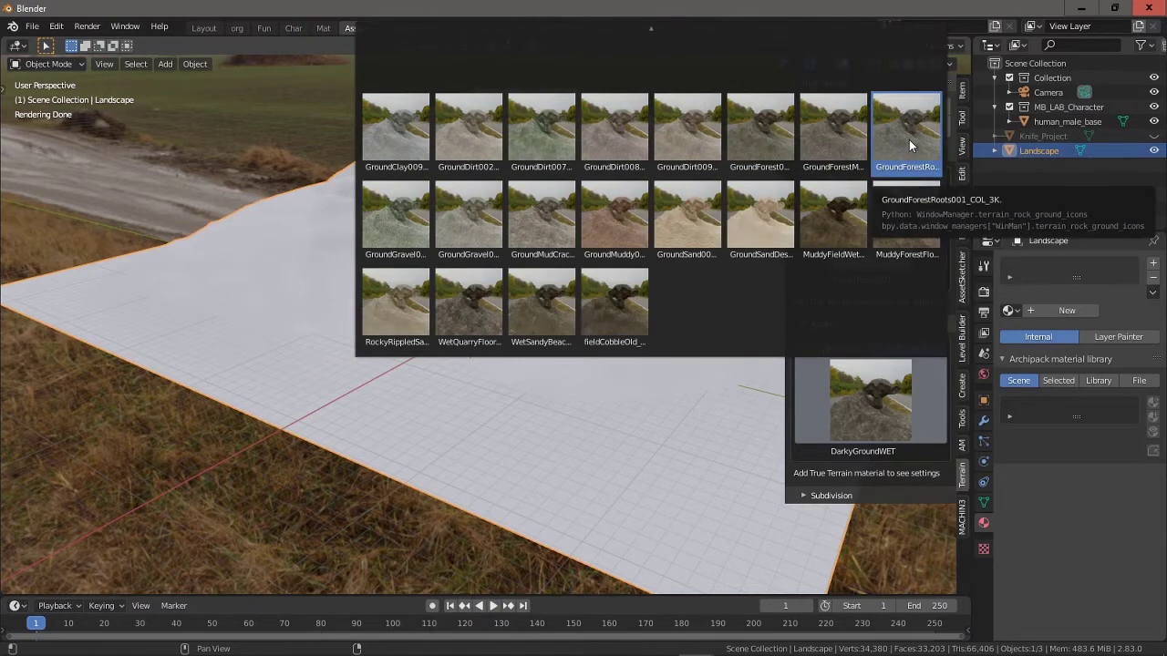
click(908, 139)
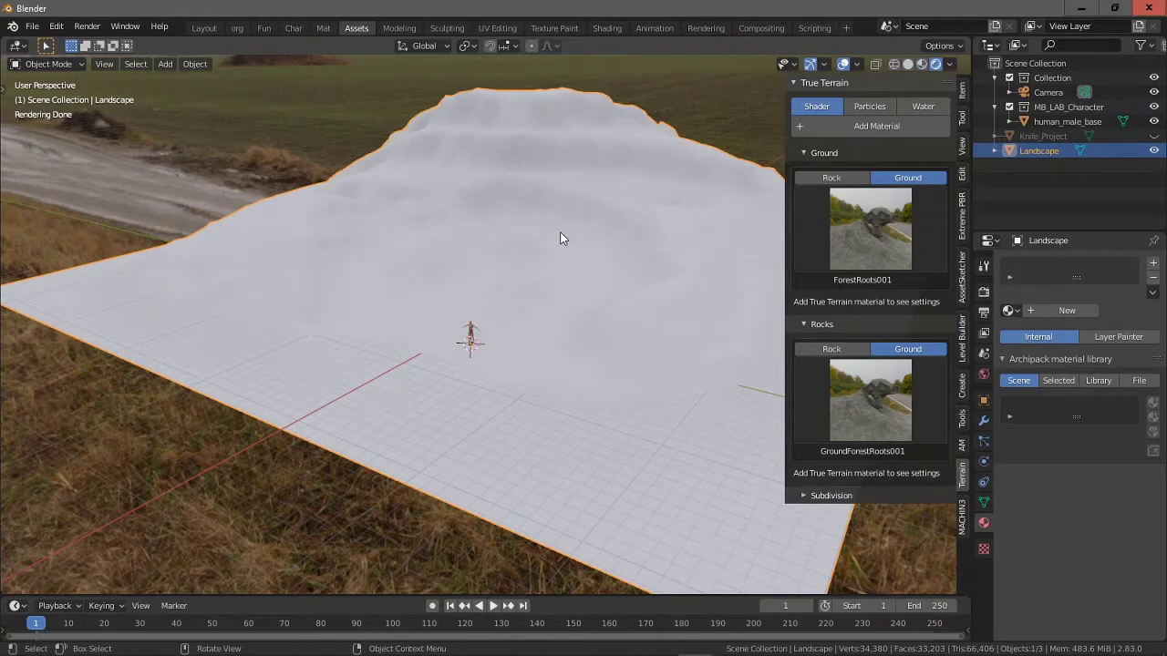
click(862, 129)
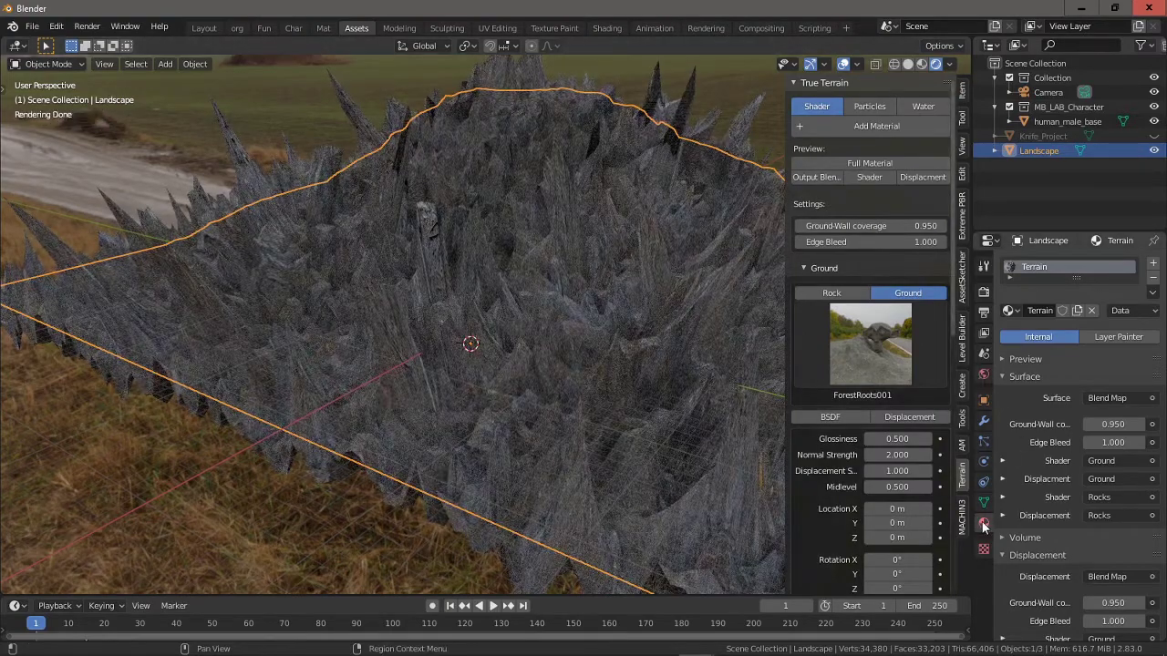
- Set the Terrain material's surface displacement method to Bump Only
scroll(1062, 544, down, 6)
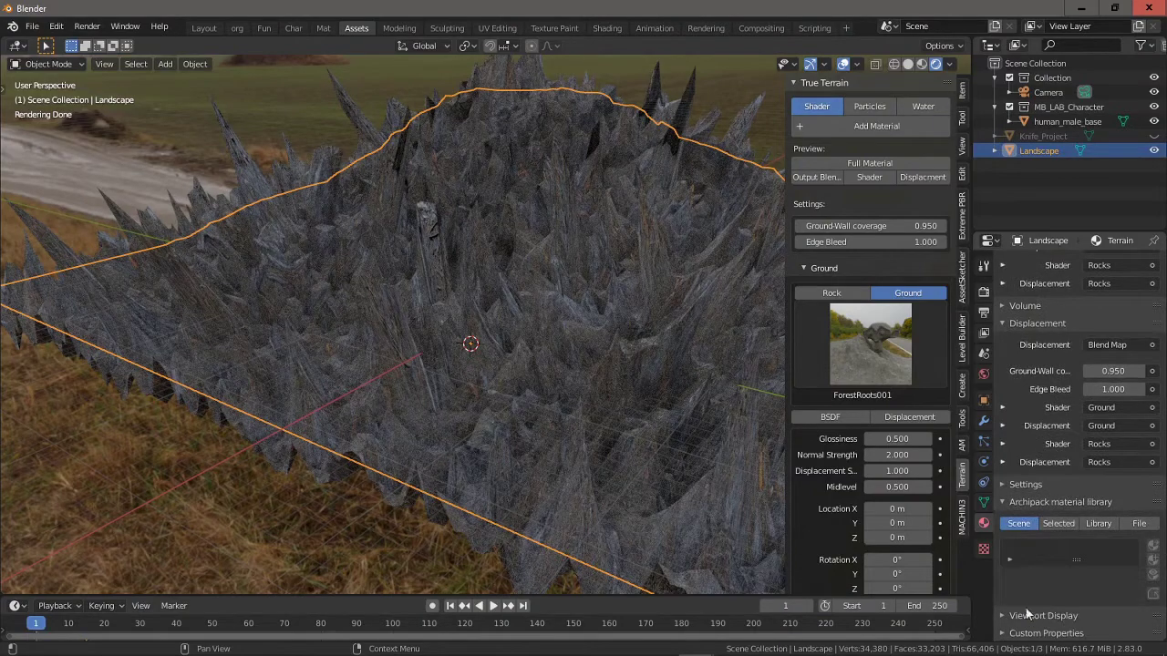
click(1003, 488)
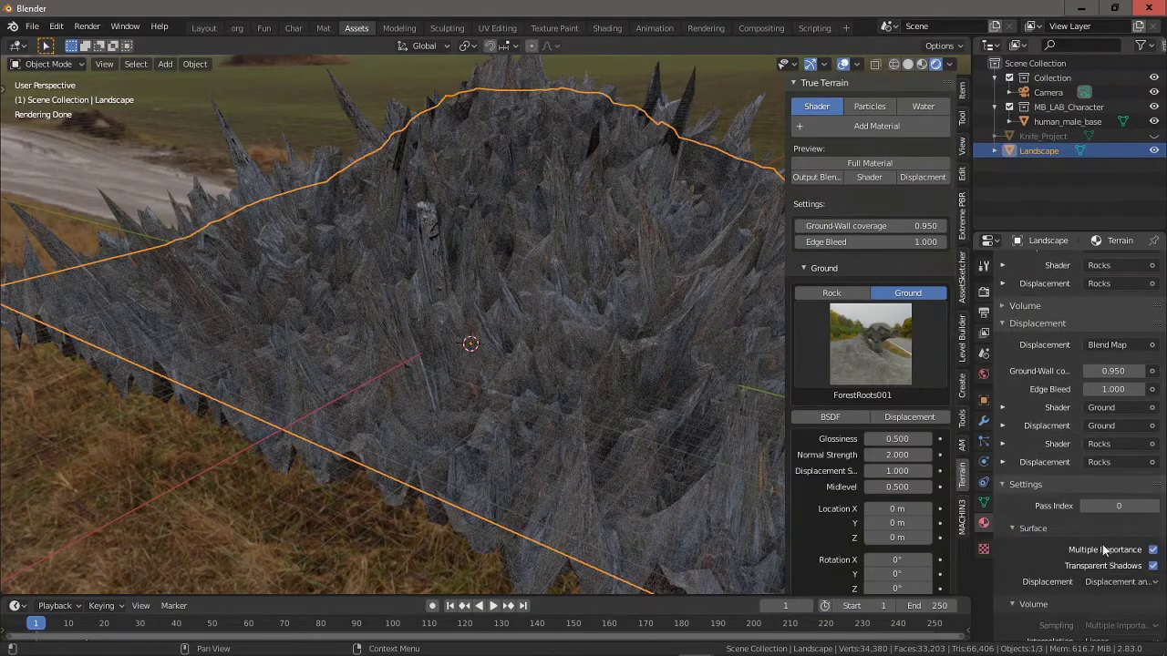
scroll(1098, 556, down, 3)
click(1108, 467)
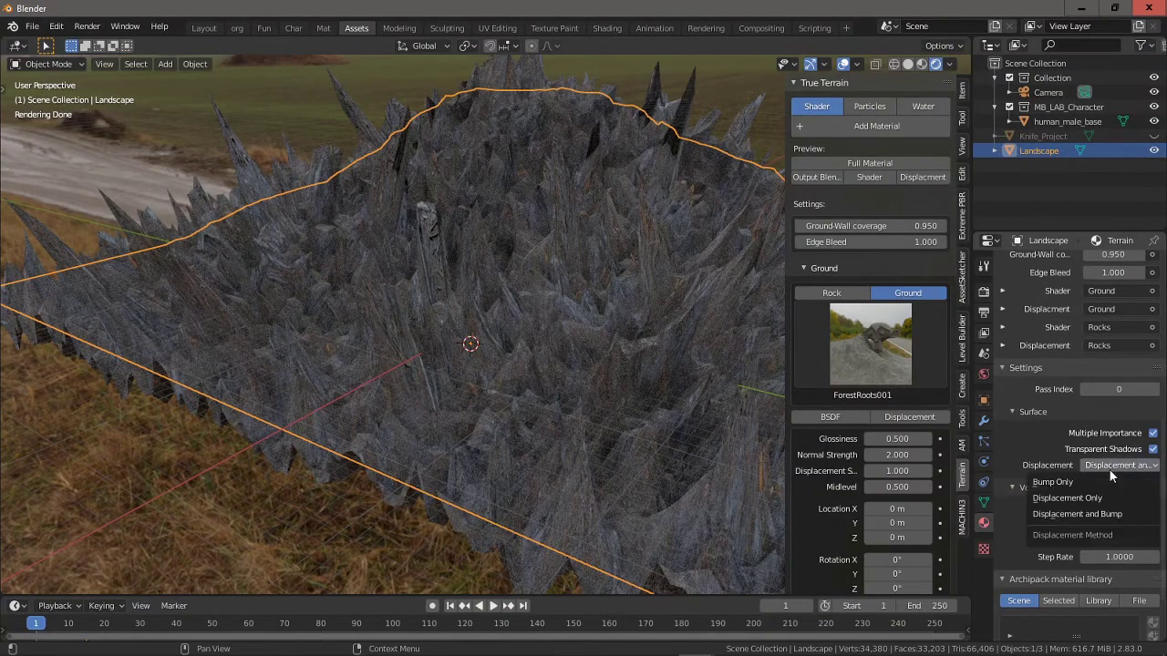
click(1094, 480)
- Split the 3D viewport into two side-by-side areas, keeping the rendered landscape in one of them
mouse_move(588, 360)
middle_down()
mouse_move(555, 357)
mouse_move(579, 361)
middle_up()
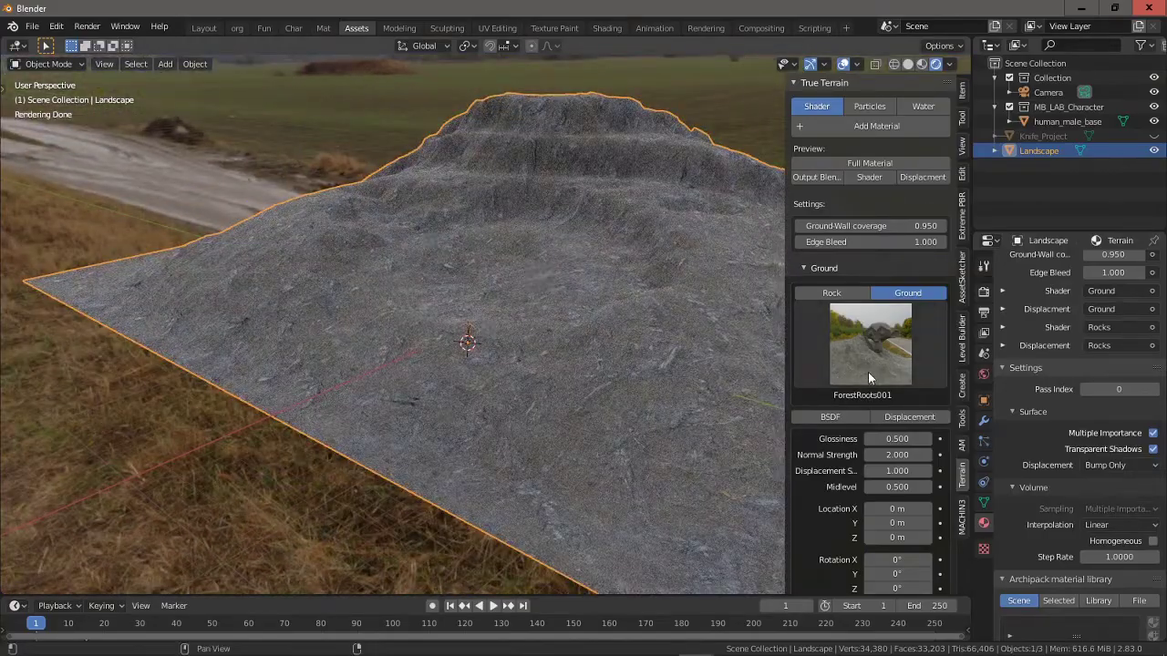
middle_drag(447, 268, 600, 252)
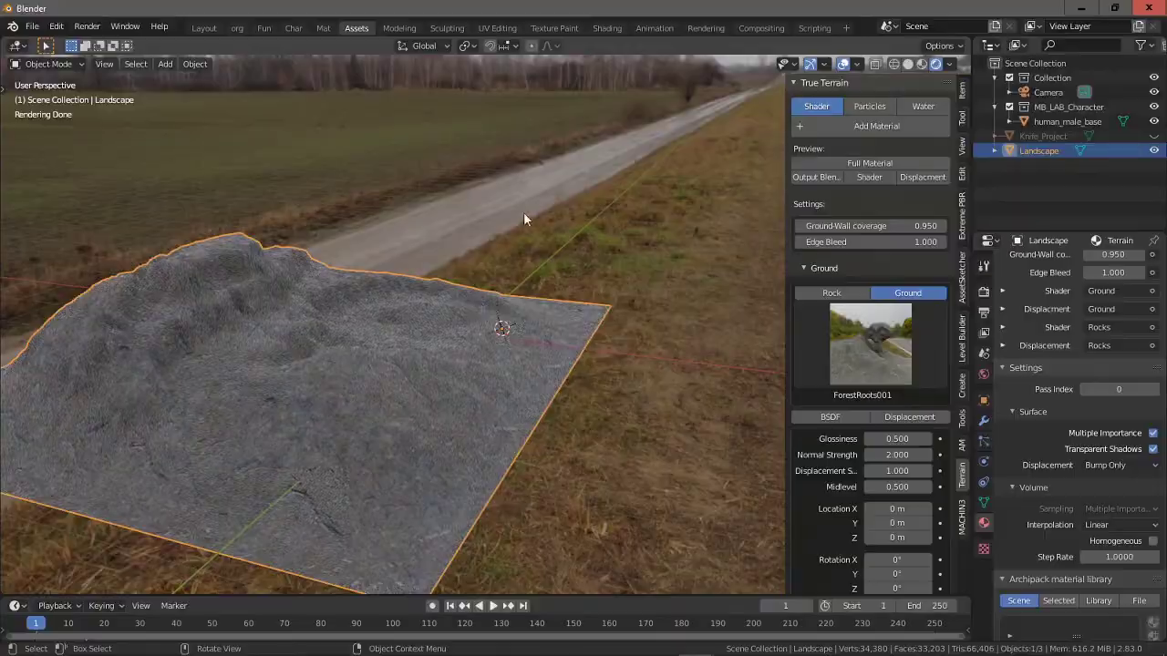
middle_drag(602, 263, 558, 272)
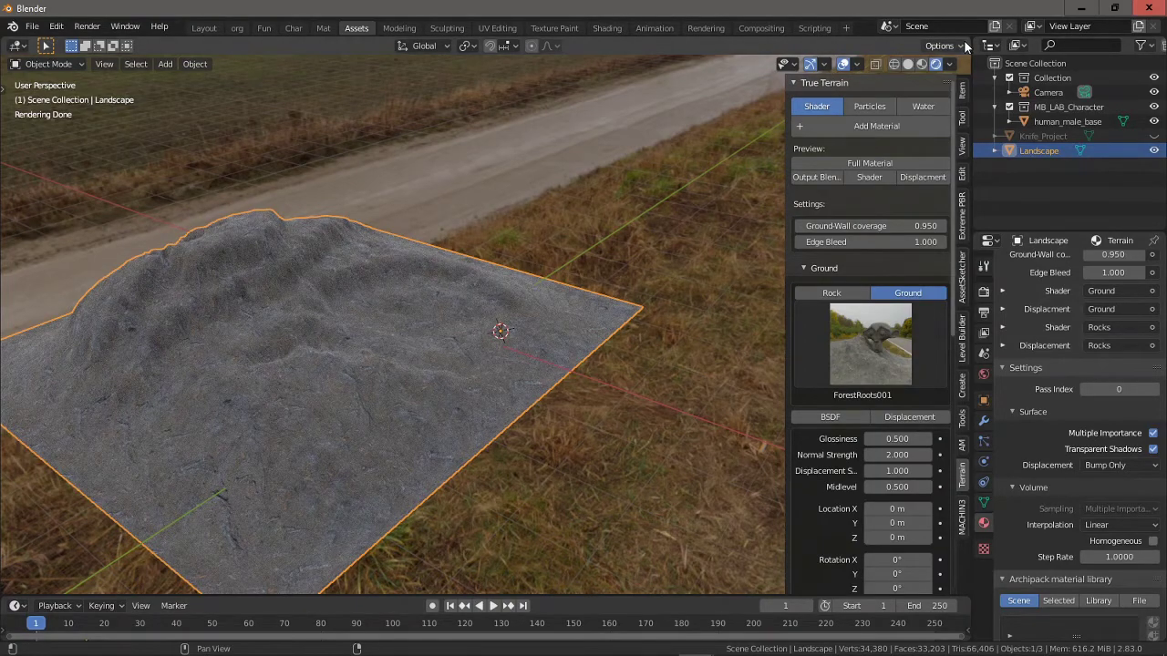
mouse_move(966, 41)
mouse_down()
mouse_move(756, 92)
mouse_move(609, 100)
mouse_up()
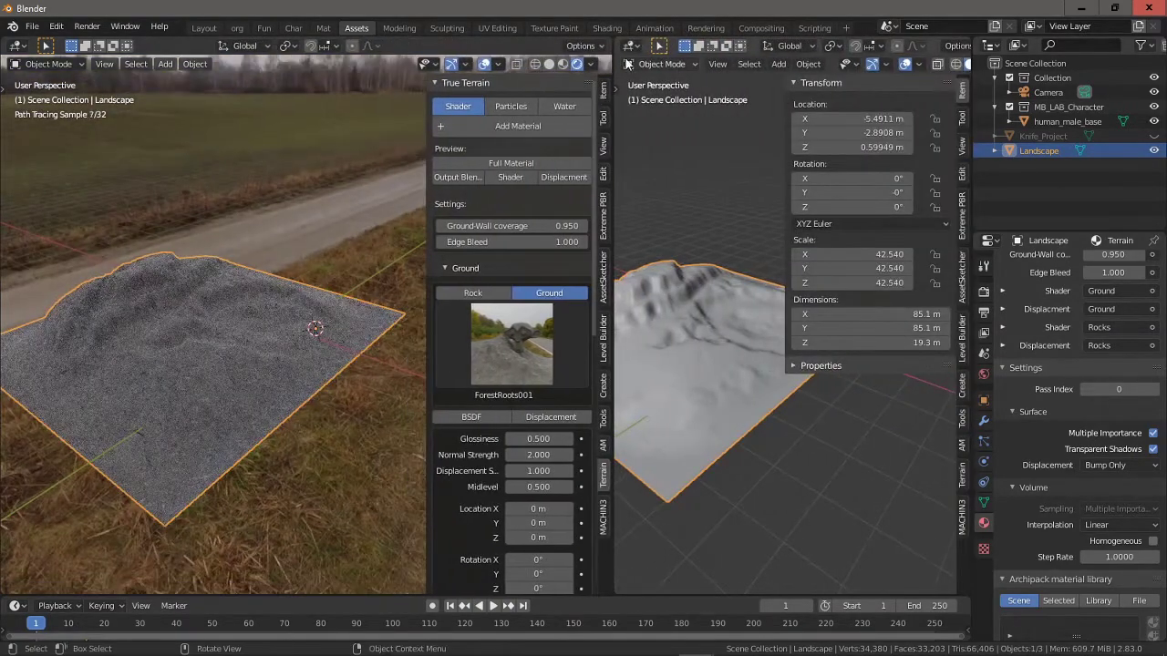
click(631, 47)
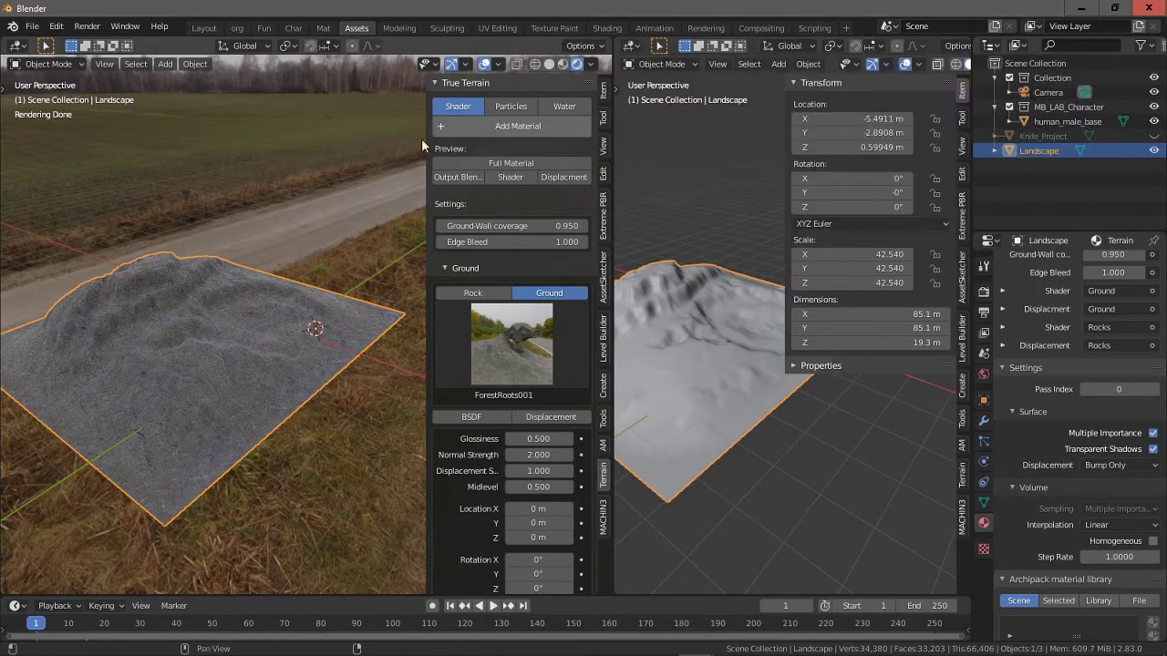
- Change the scene's render engine to Eevee
click(985, 292)
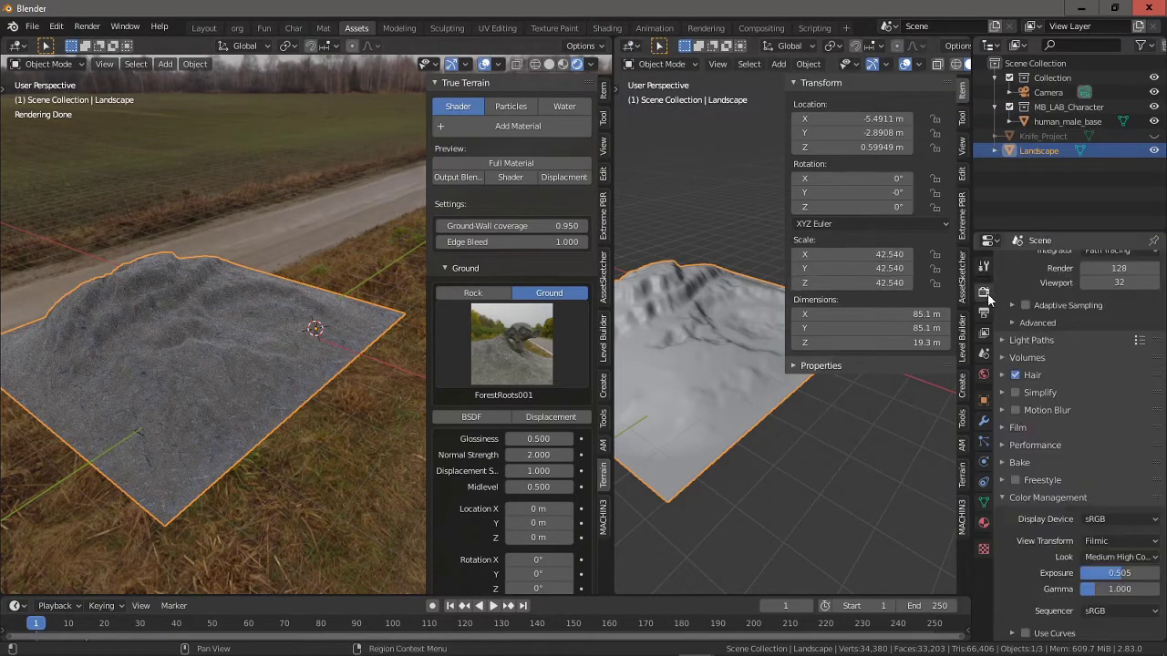
click(984, 267)
click(985, 292)
scroll(1042, 308, up, 3)
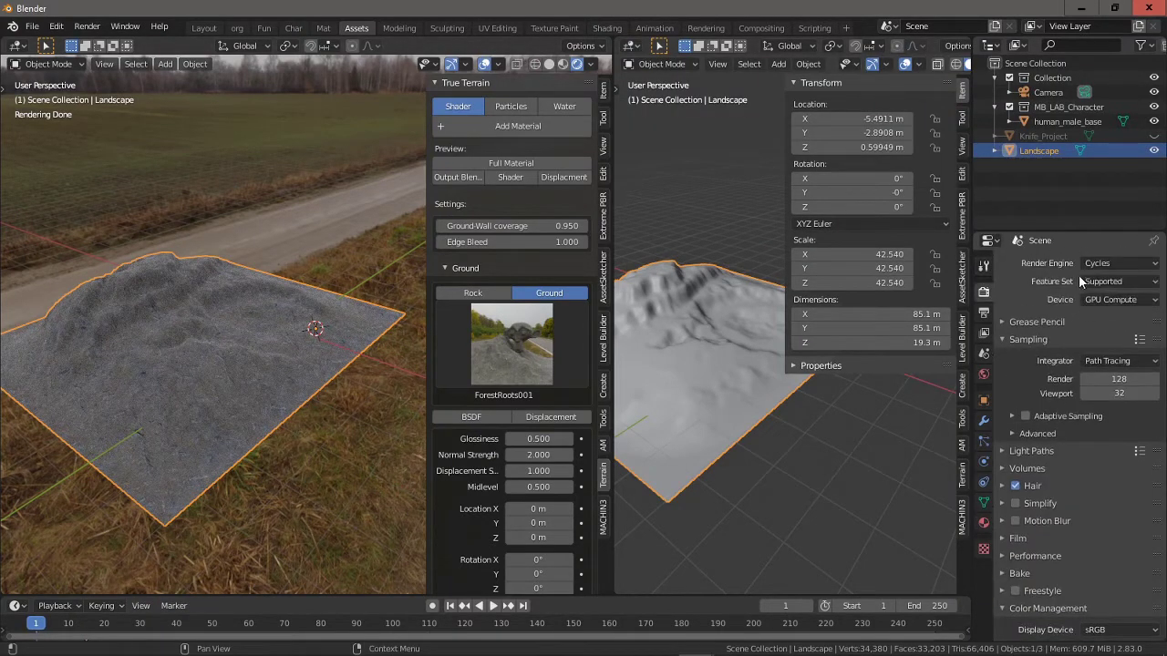
click(1091, 266)
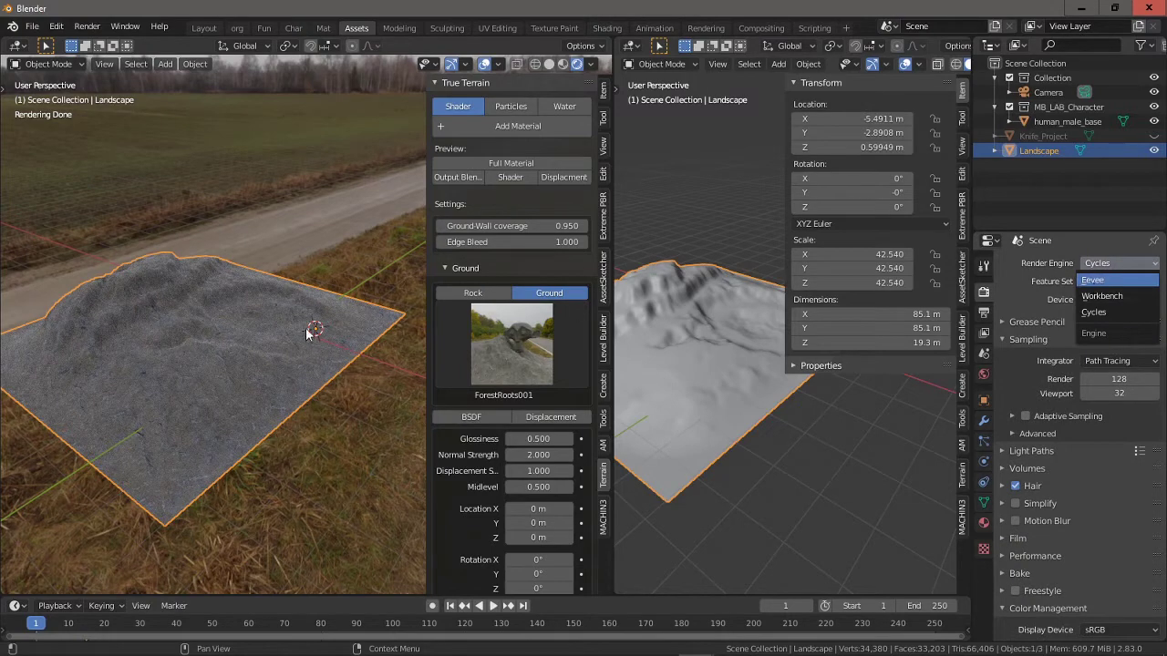
key(Return)
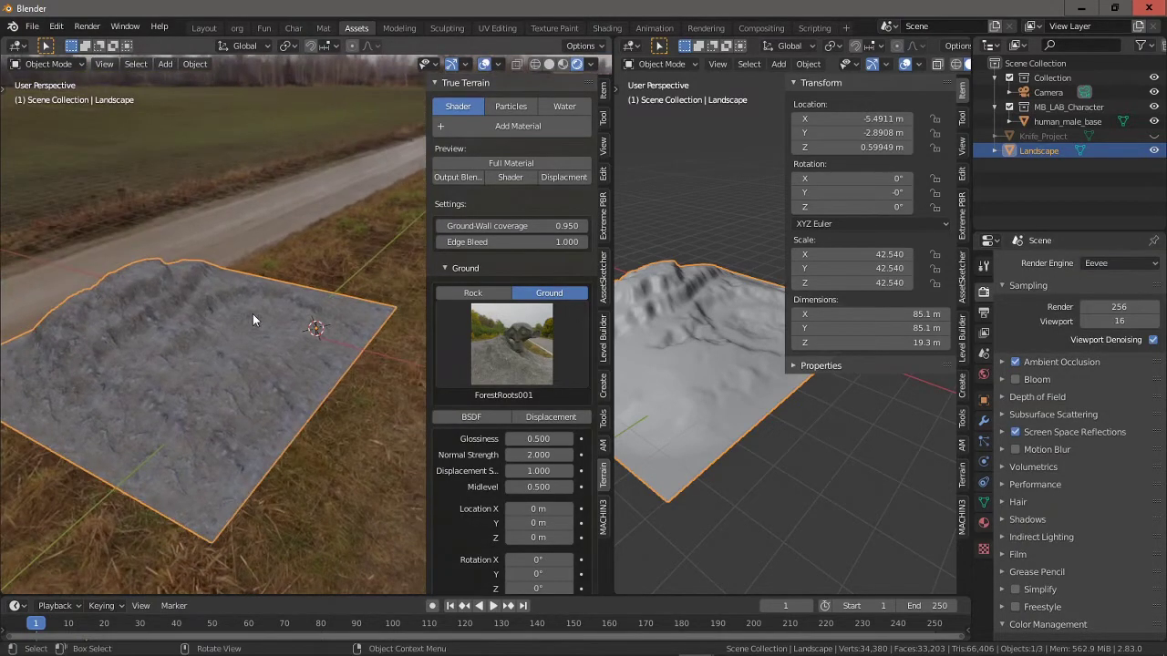
- Turn the second viewport into a Shader Editor showing the Terrain material's nodes, and hide its sidebar
click(658, 64)
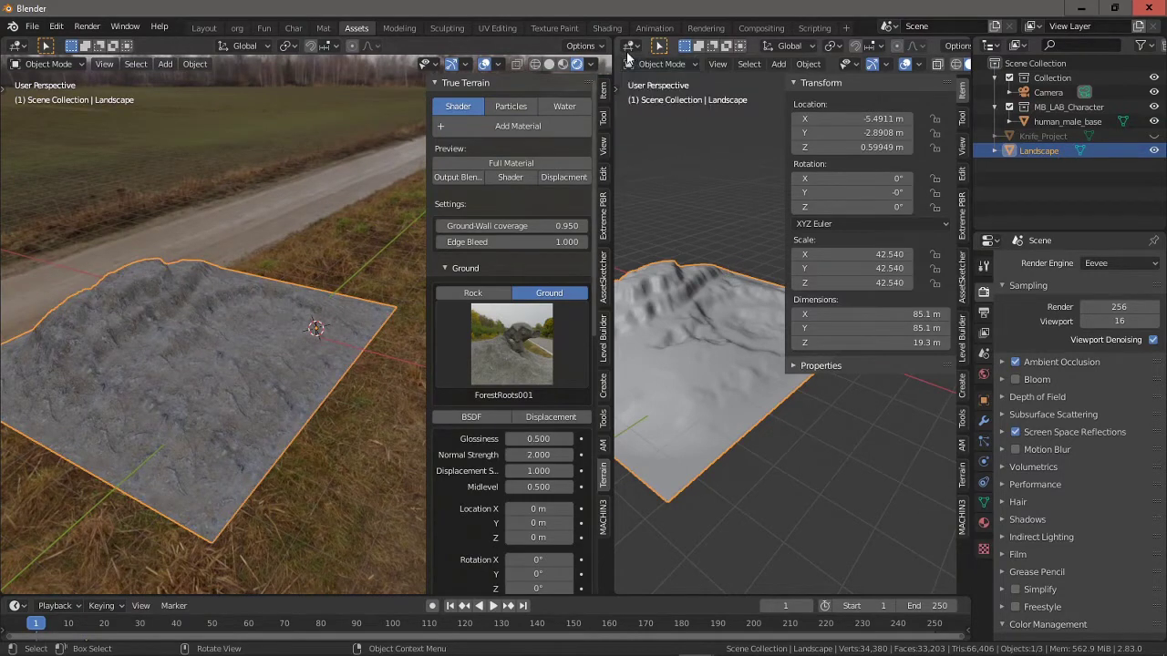
click(629, 46)
click(665, 212)
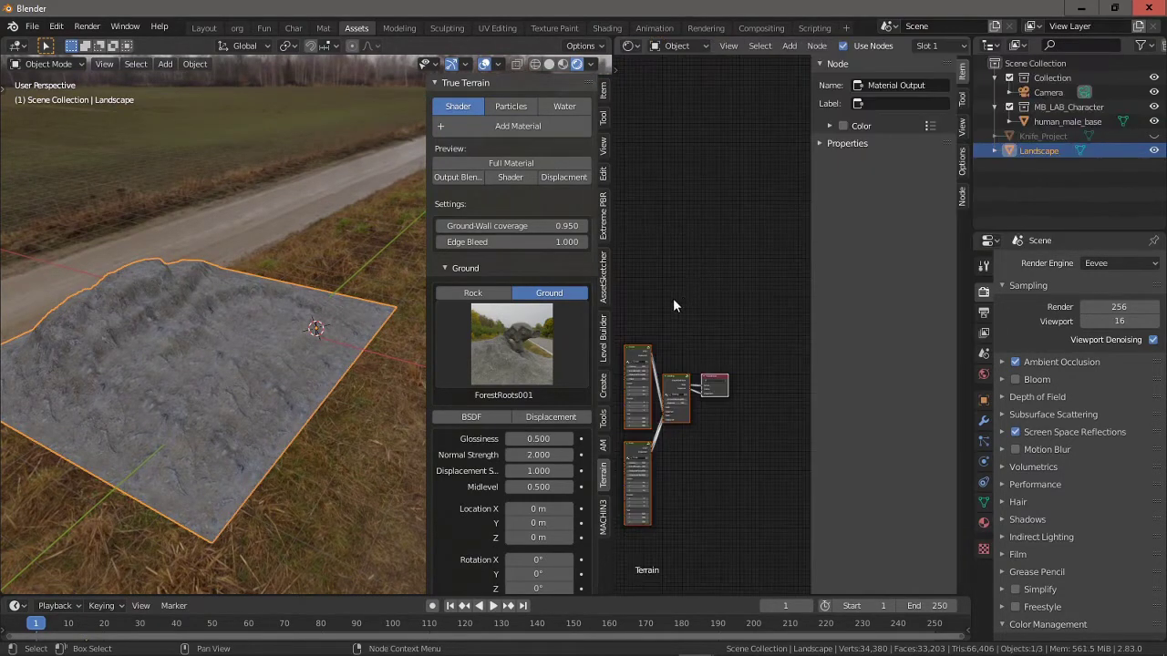
middle_drag(672, 298, 718, 202)
key(n)
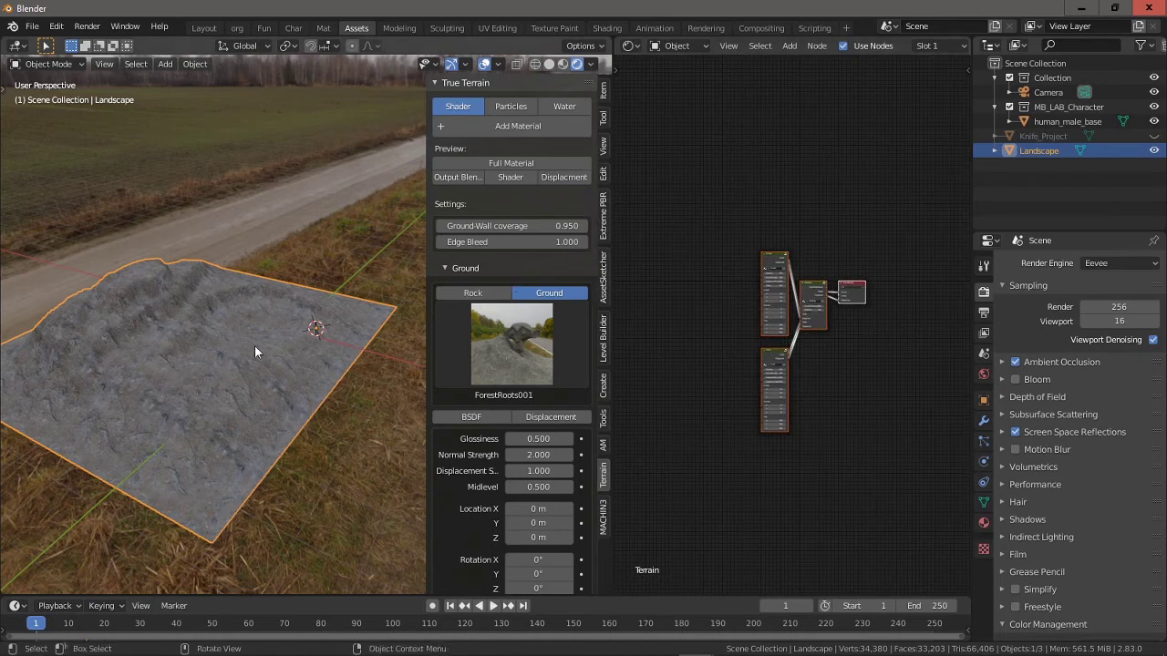
- Open the Ground node group of the Terrain material for editing and bring its Principled BSDF into view
middle_drag(245, 343, 265, 328)
scroll(738, 297, up, 5)
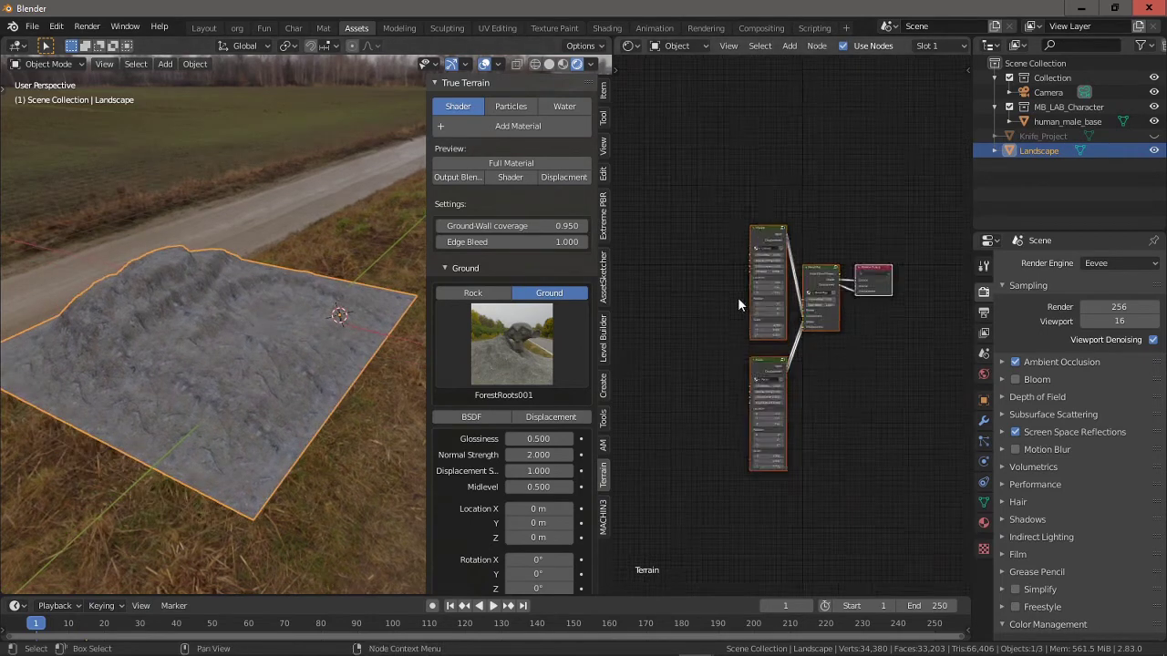
middle_drag(682, 293, 685, 269)
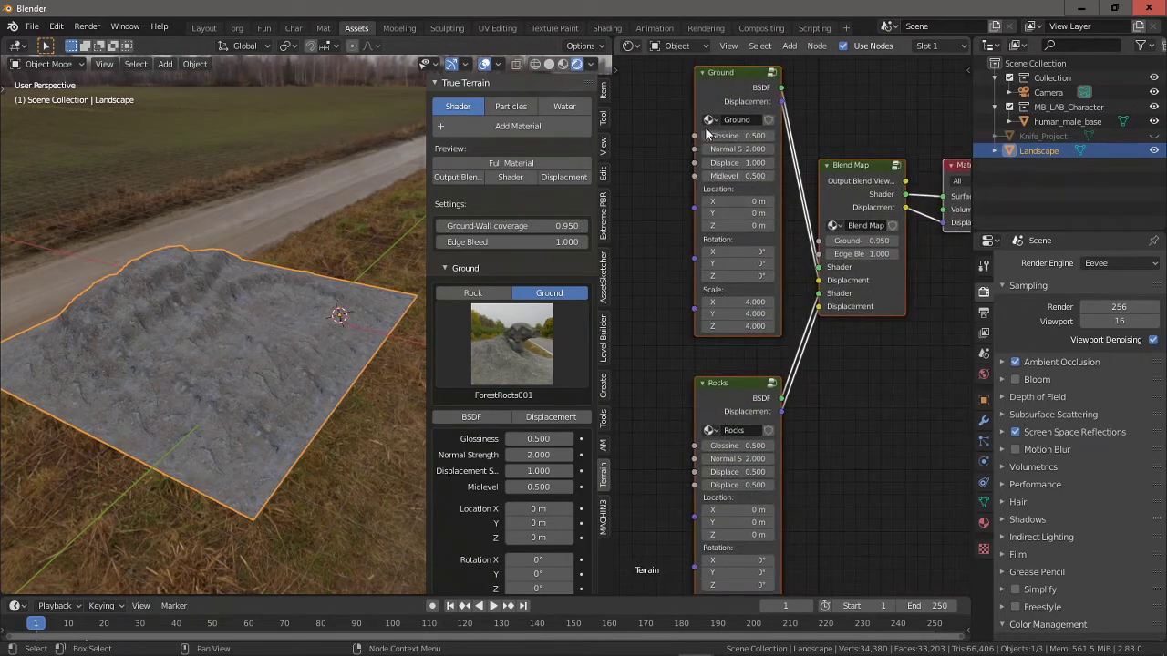
click(719, 74)
key(Tab)
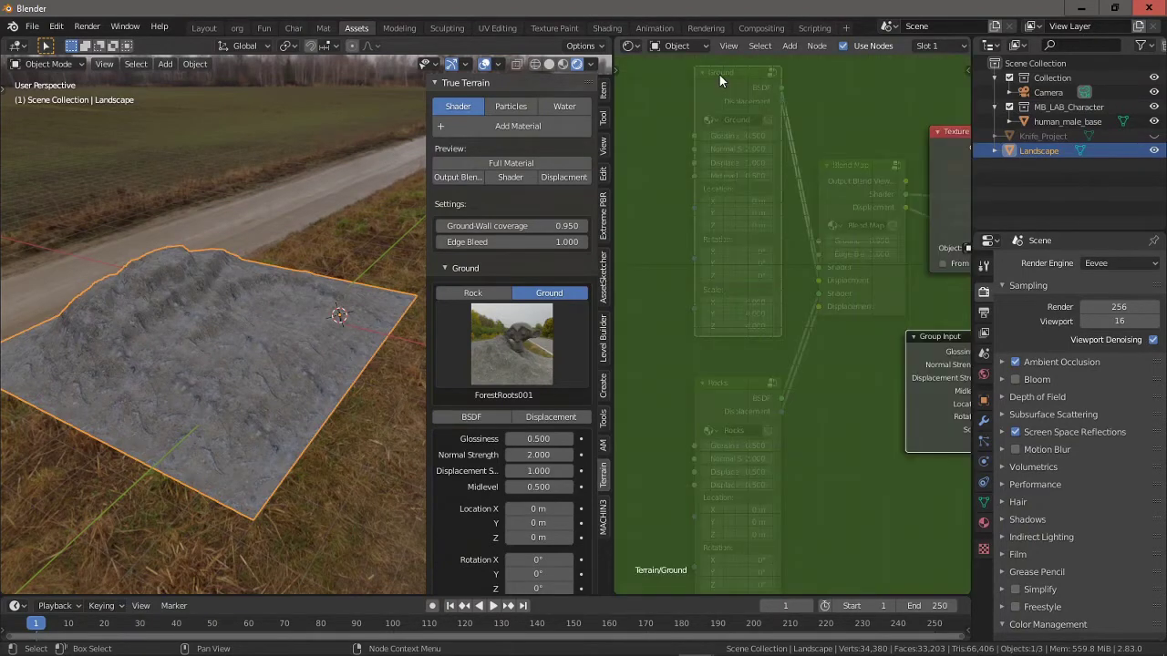
middle_drag(690, 253, 642, 266)
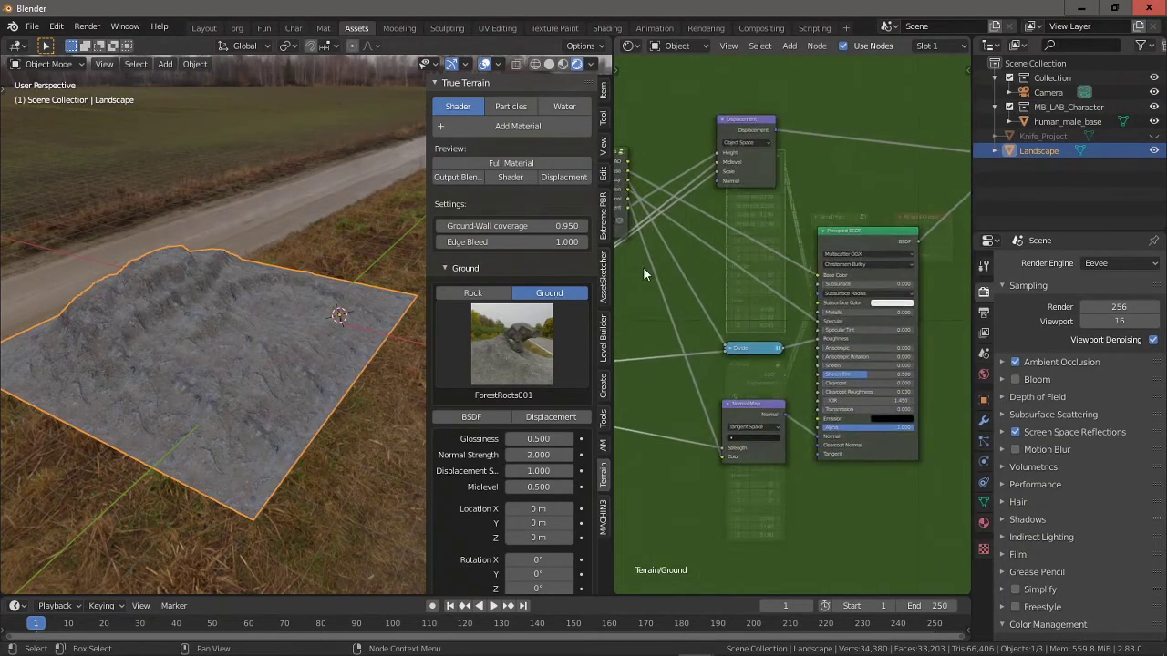
scroll(745, 253, down, 1)
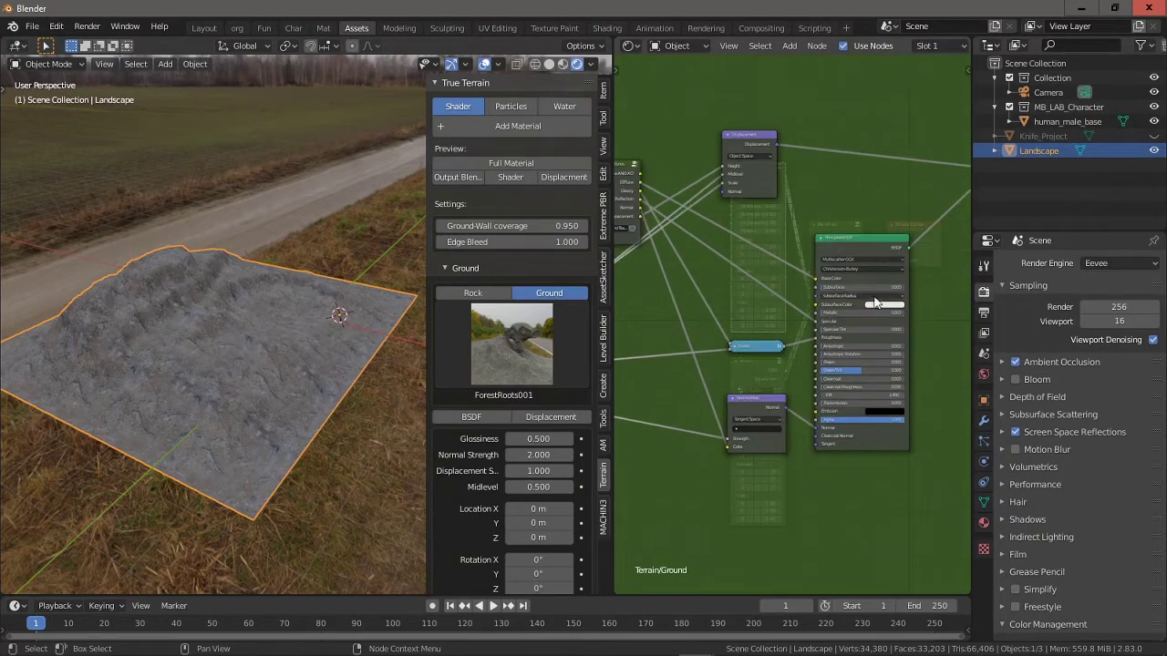
- Insert a Hue/Saturation node on the link feeding the Principled BSDF's Base Color in the Ground group
key(shift+a)
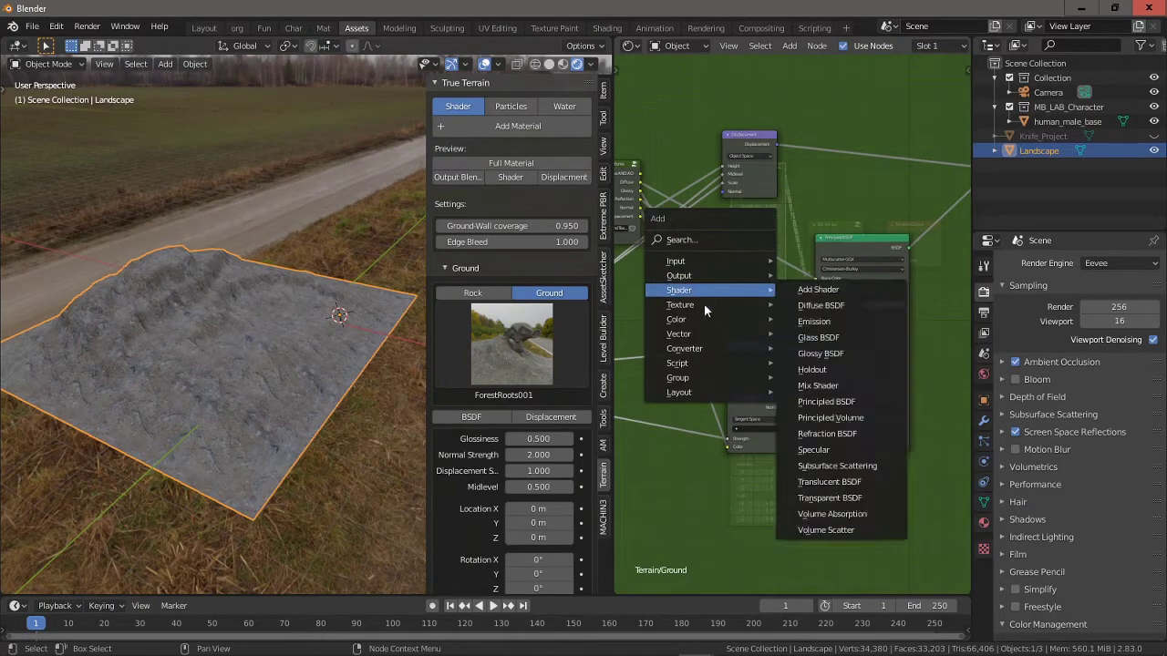
mouse_move(695, 319)
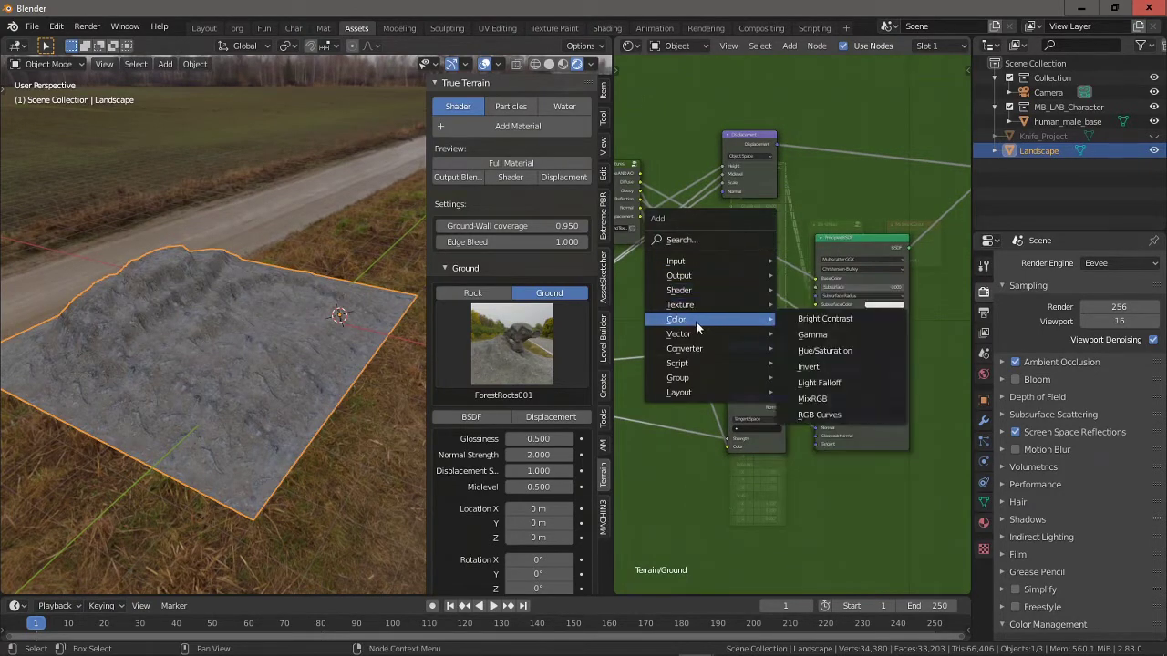
click(821, 352)
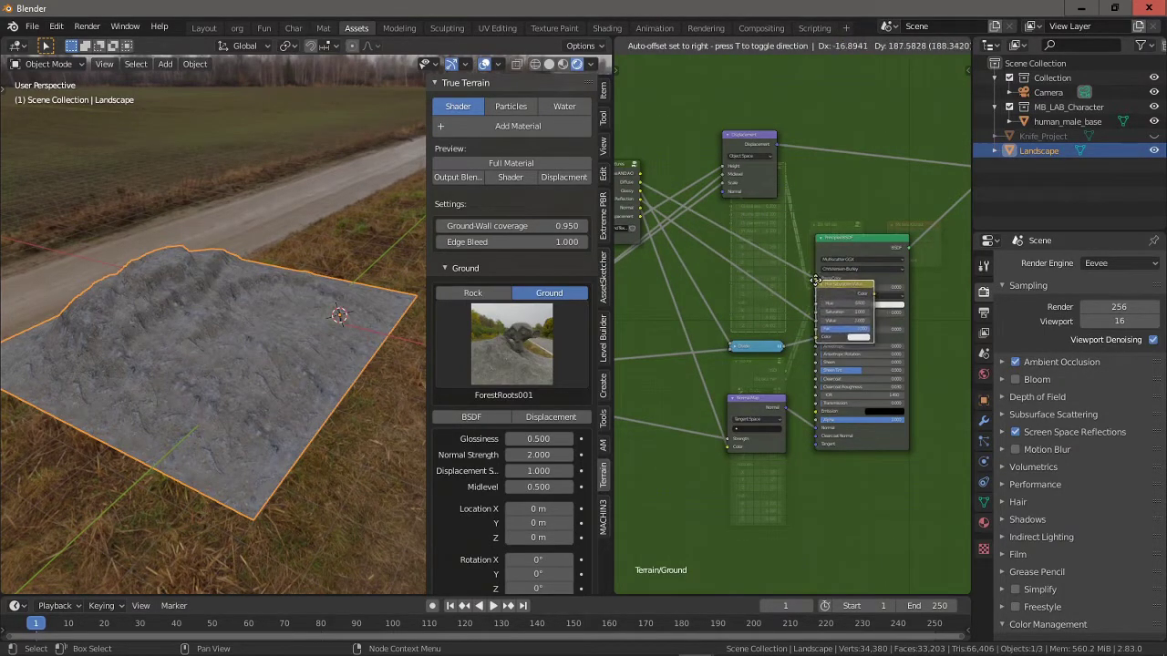
click(747, 210)
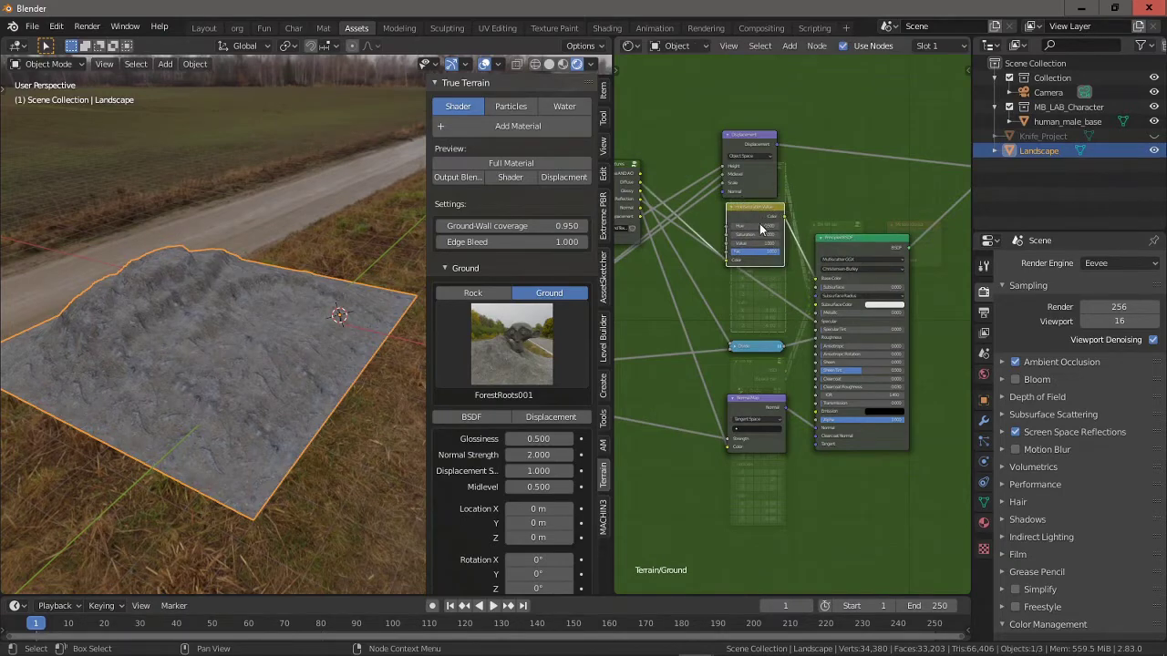
- Set the Ground-Wall coverage to 0 and darken the ground by setting the Hue Saturation Value node's Value to 0.410
scroll(759, 241, up, 3)
drag(765, 259, 698, 259)
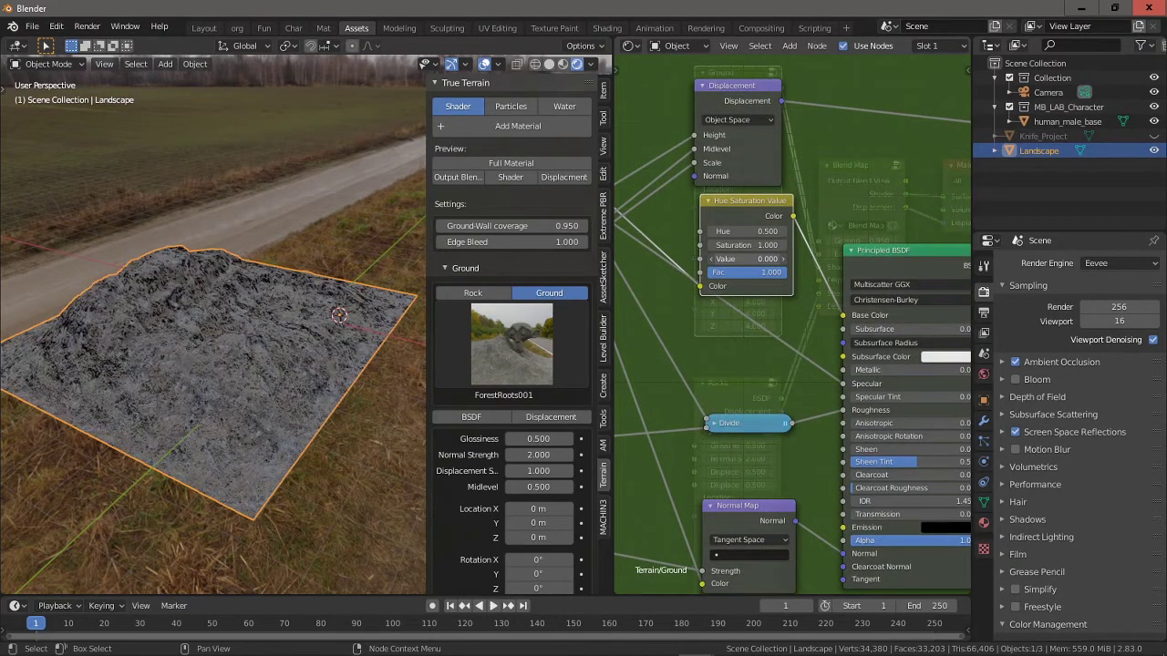
mouse_move(510, 225)
mouse_down()
mouse_move(556, 225)
mouse_move(492, 225)
mouse_up()
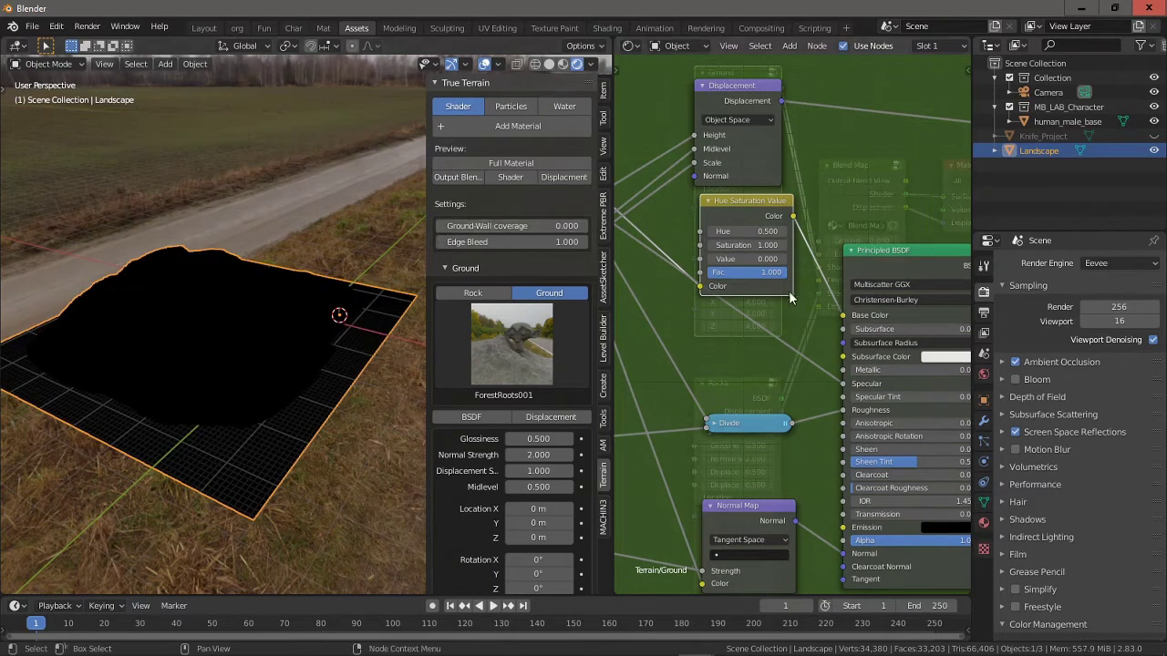
drag(755, 259, 798, 259)
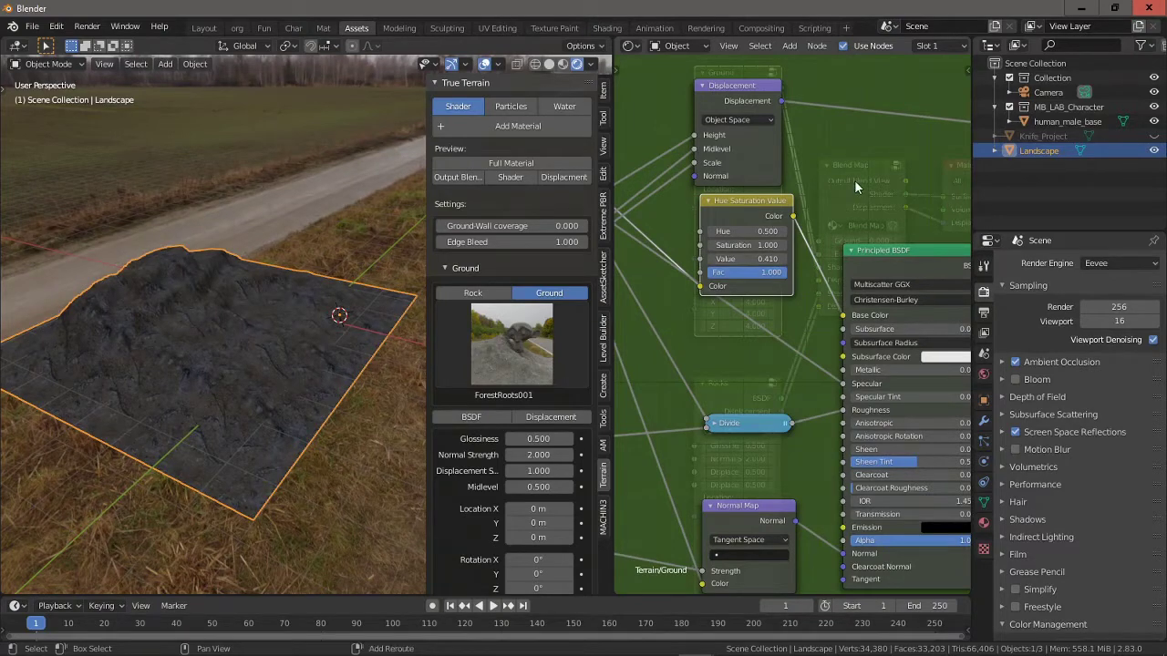
key(shift+a)
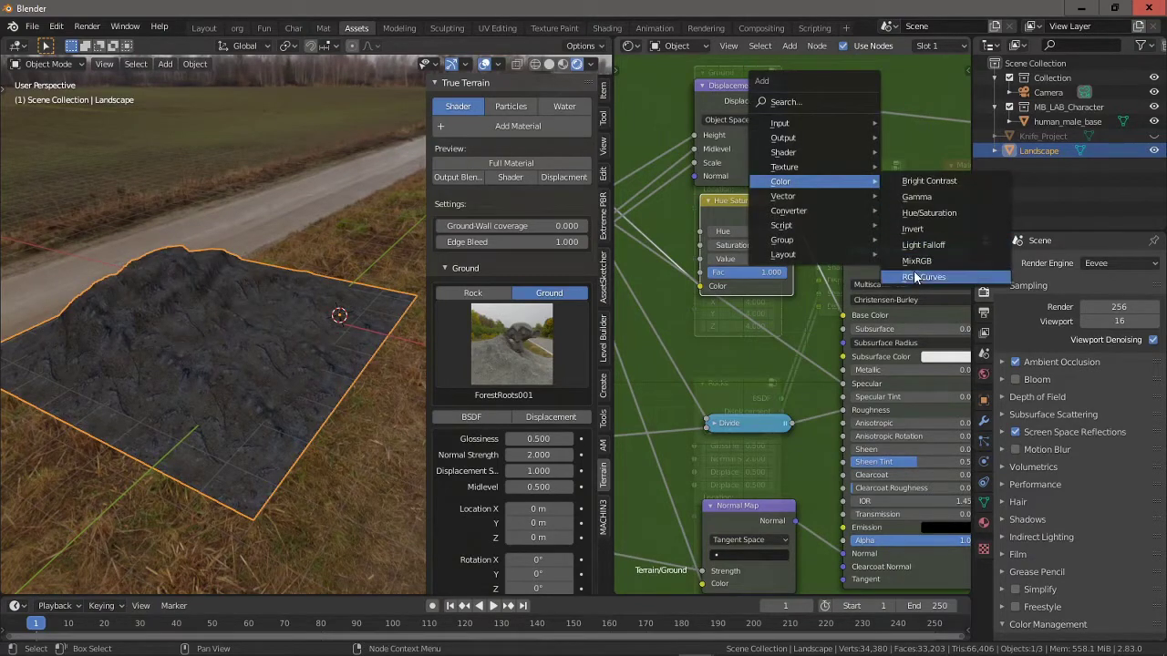
click(918, 185)
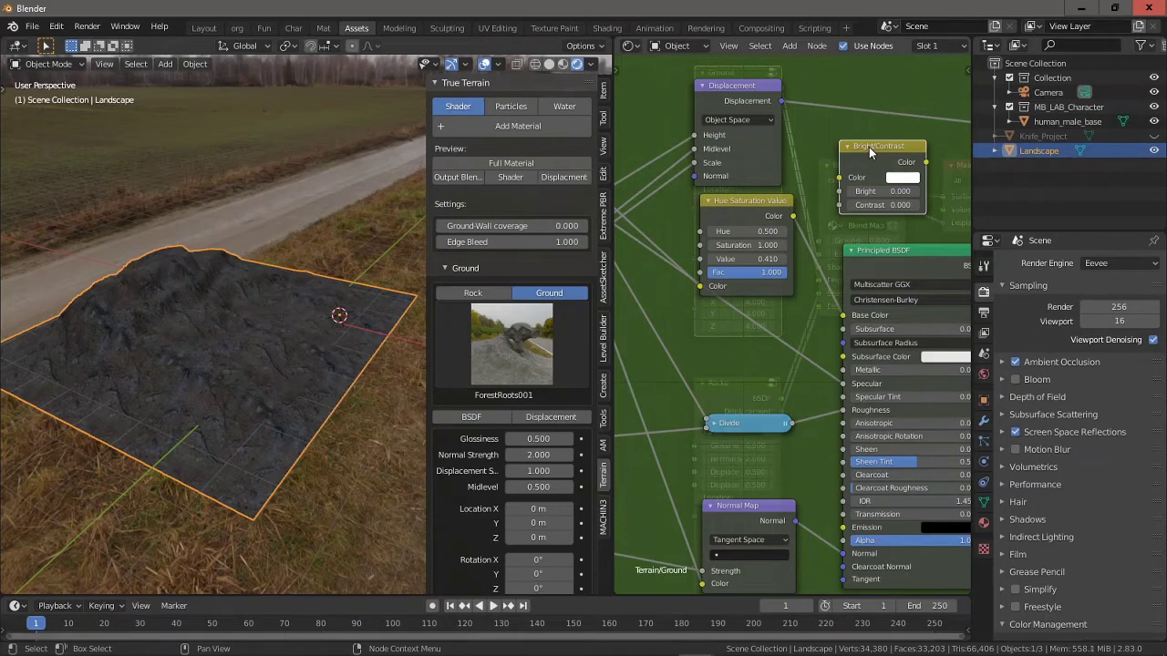
key(x)
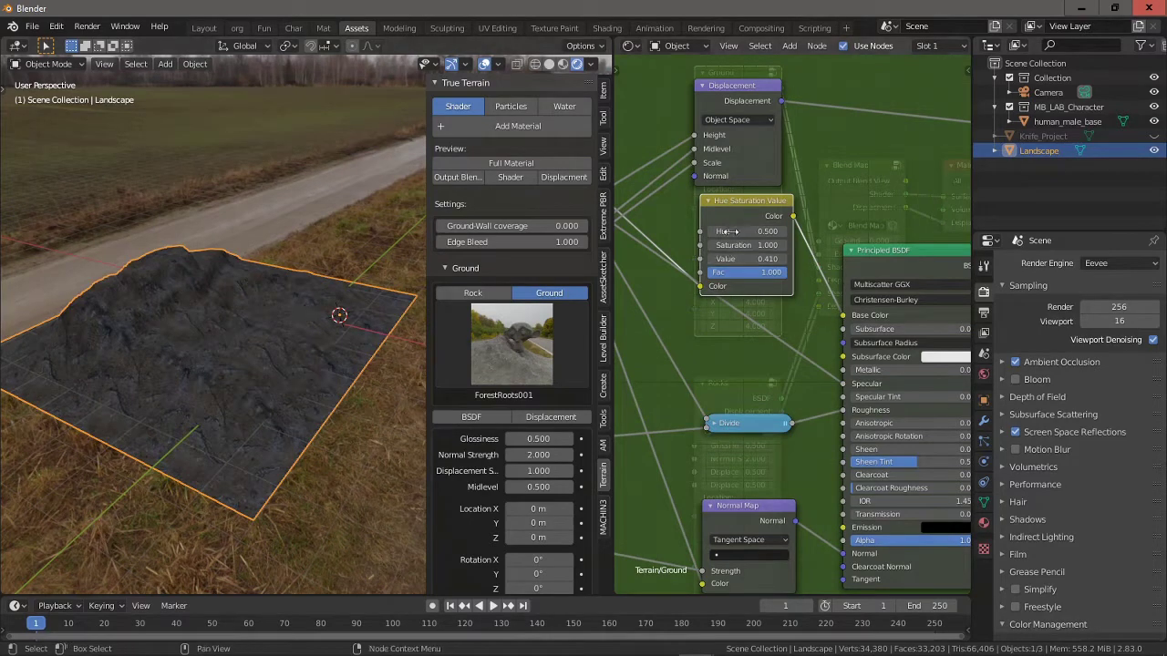
- Brighten the ground by setting the Hue Saturation Value node's Value to 0.500
drag(746, 259, 776, 259)
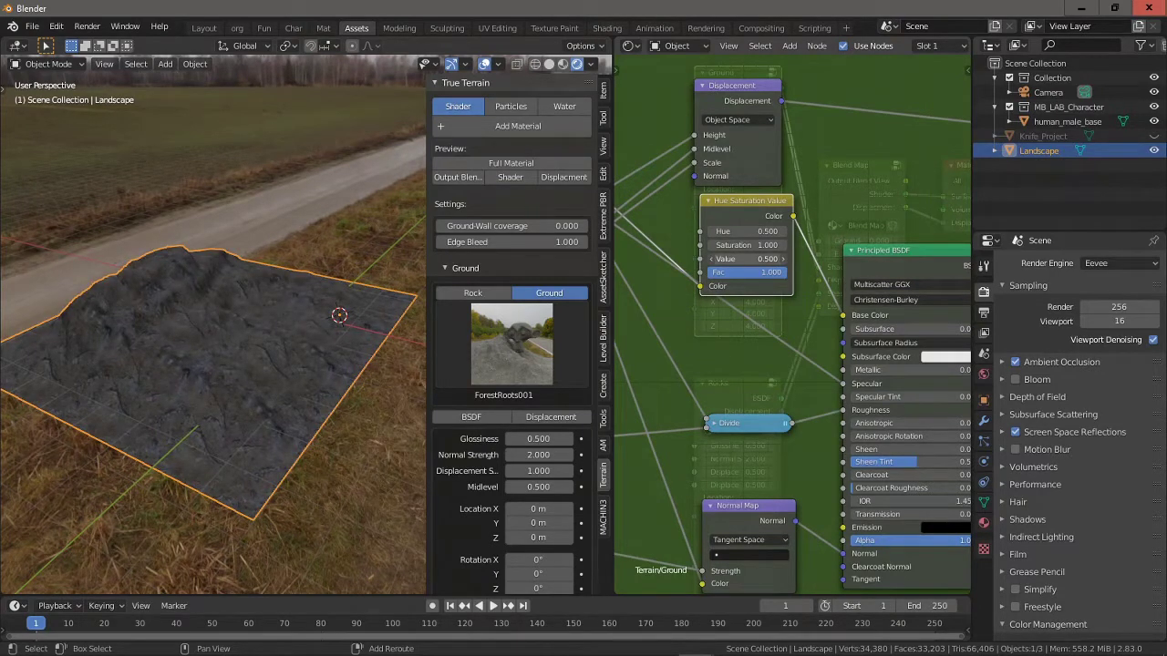
middle_drag(214, 306, 261, 321)
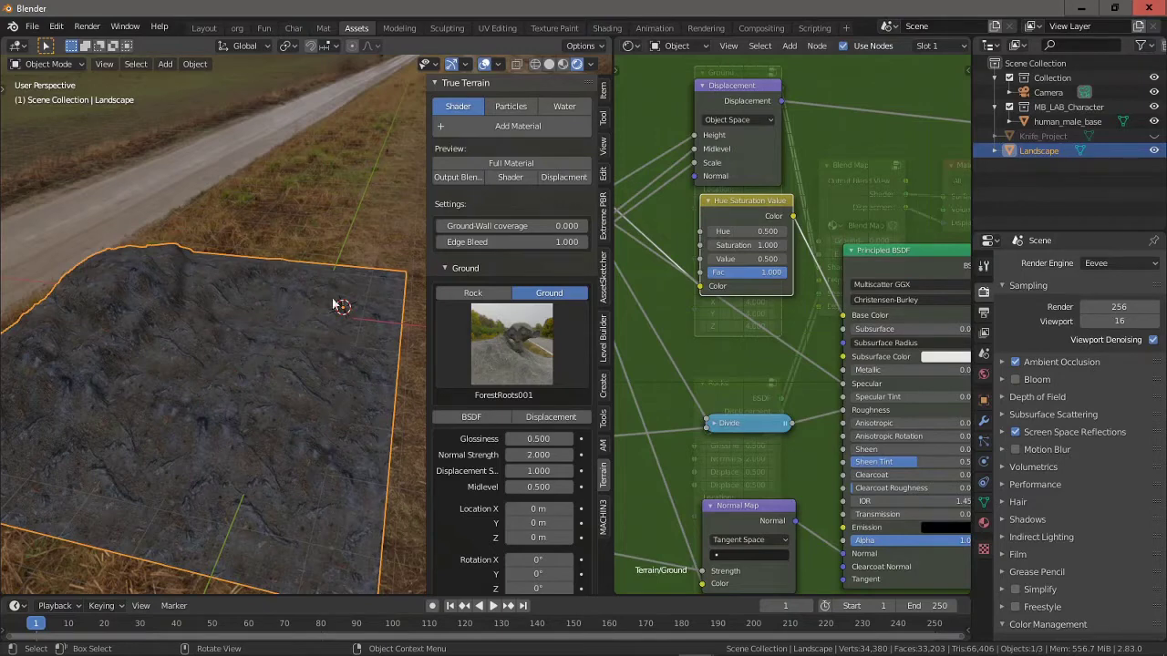
drag(750, 258, 728, 259)
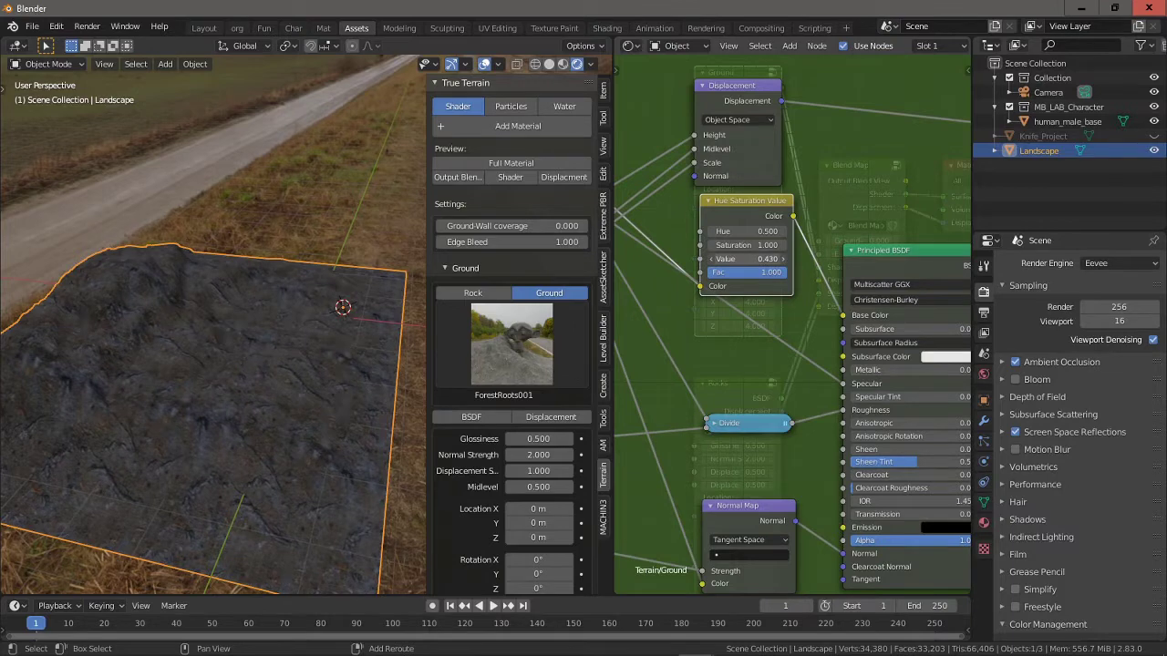
drag(727, 259, 731, 259)
- Insert a MixRGB node between the Hue Saturation Value node and the Principled BSDF's Base Color, and set it to Multiply
key(shift+a)
mouse_move(821, 201)
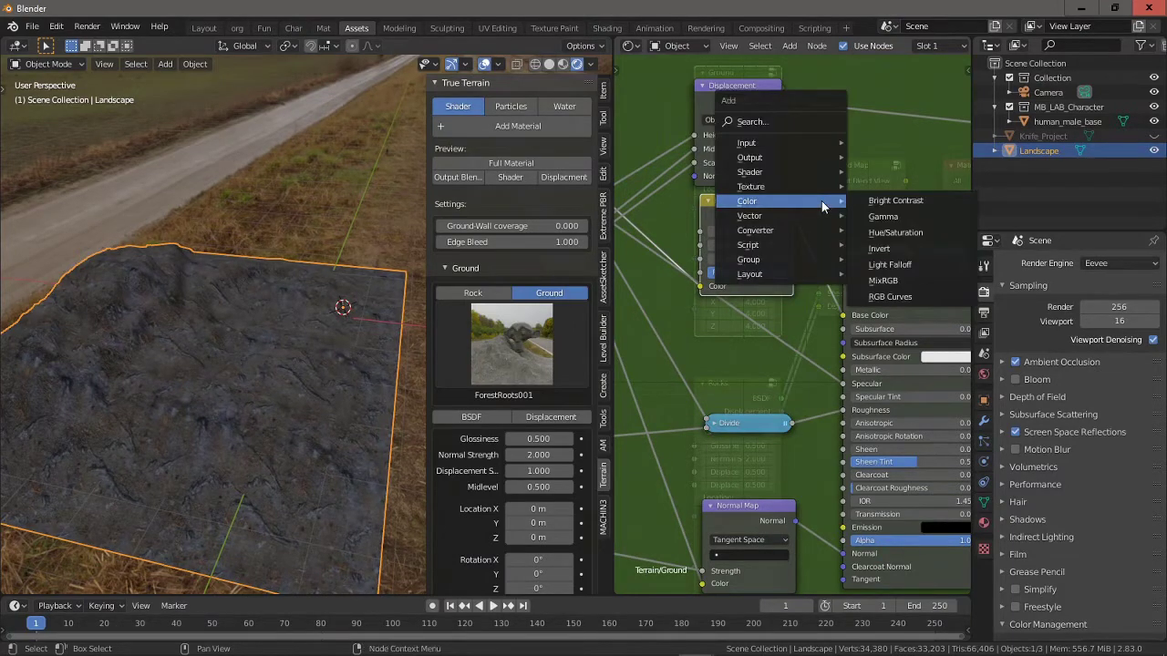
click(882, 280)
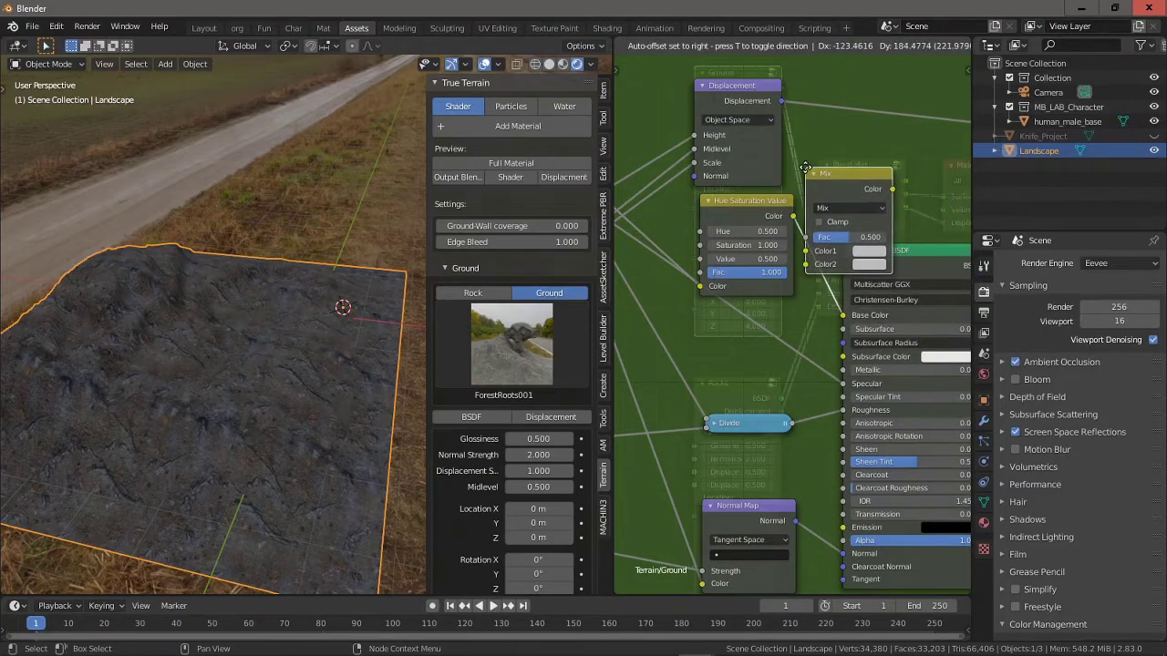
click(806, 174)
middle_drag(864, 198, 773, 220)
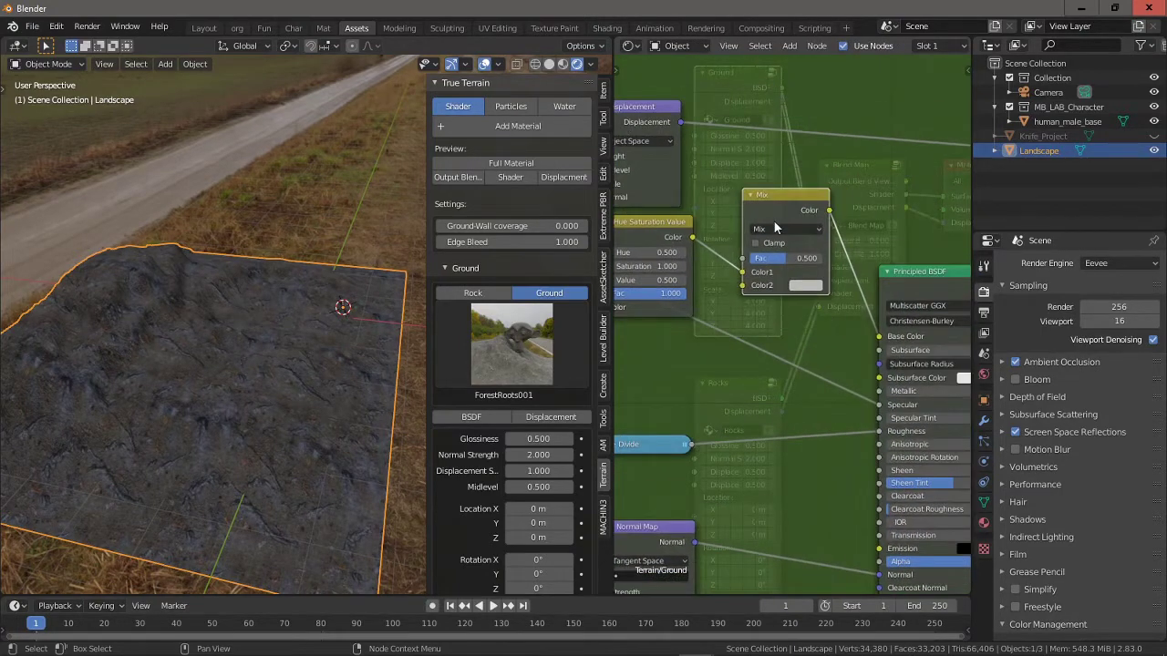
click(786, 229)
click(769, 281)
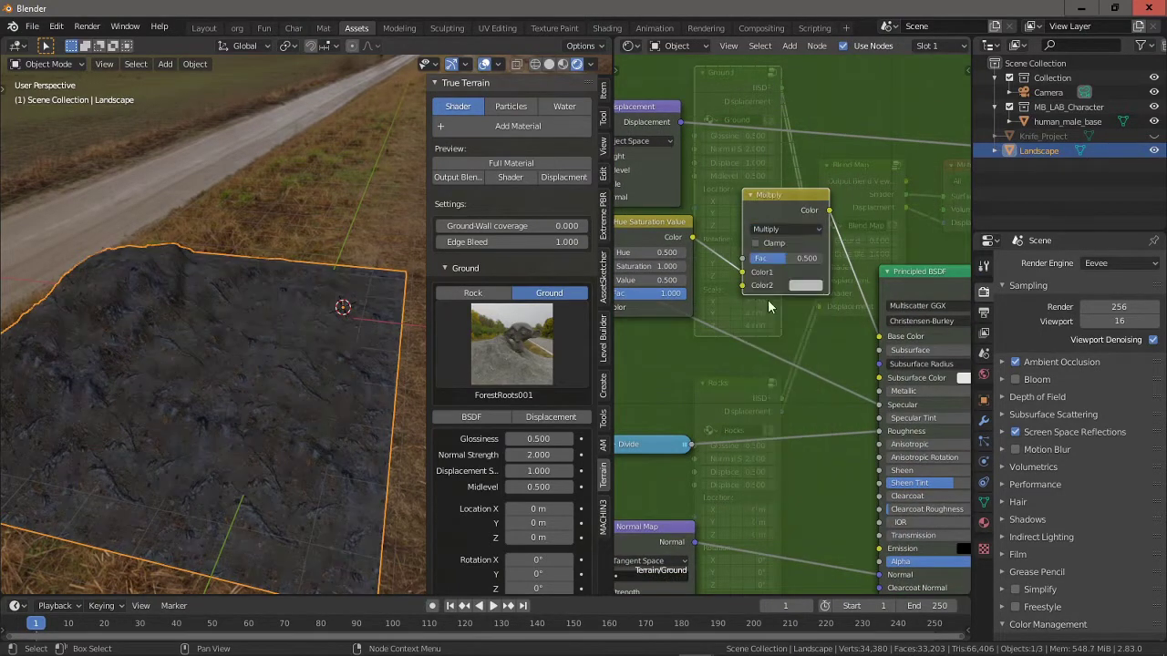
- Tint the Multiply node's Color2 tan, about R 0.500, G 0.386, B 0.192
click(802, 285)
drag(837, 157, 831, 165)
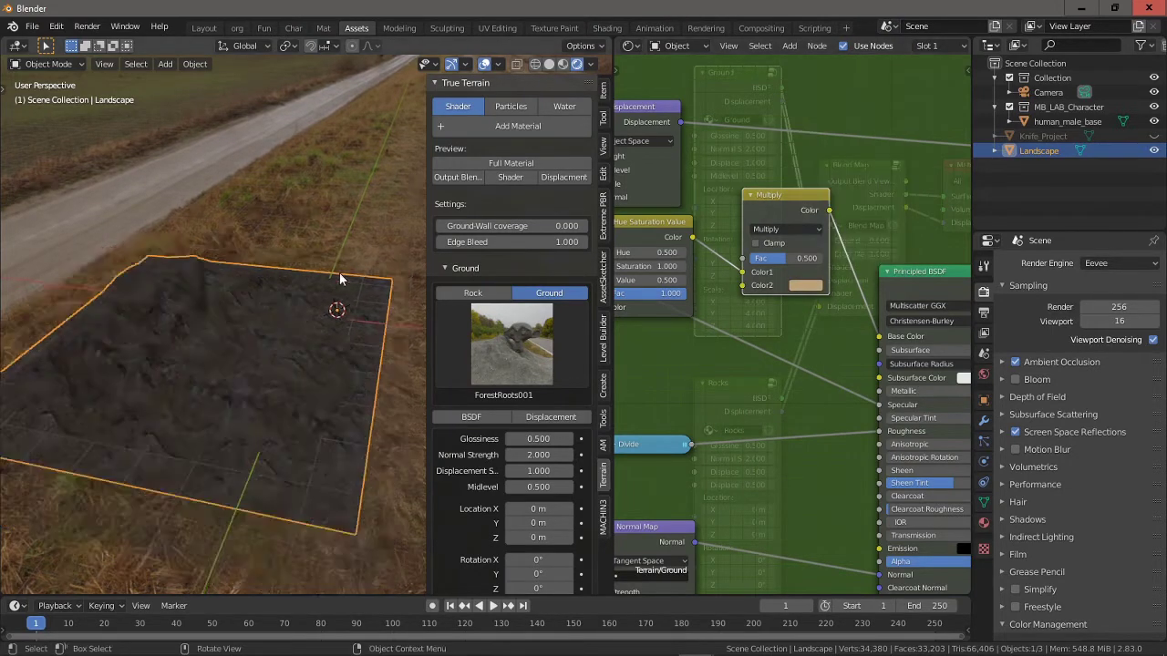
middle_drag(339, 273, 290, 308)
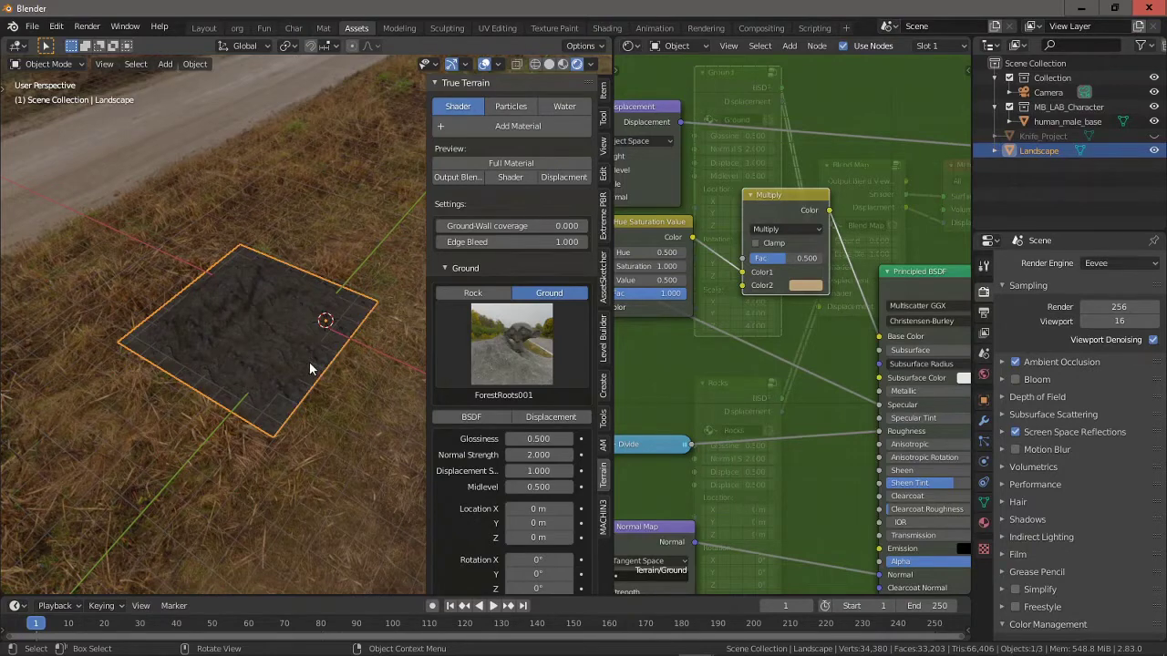
click(807, 286)
drag(830, 165, 830, 165)
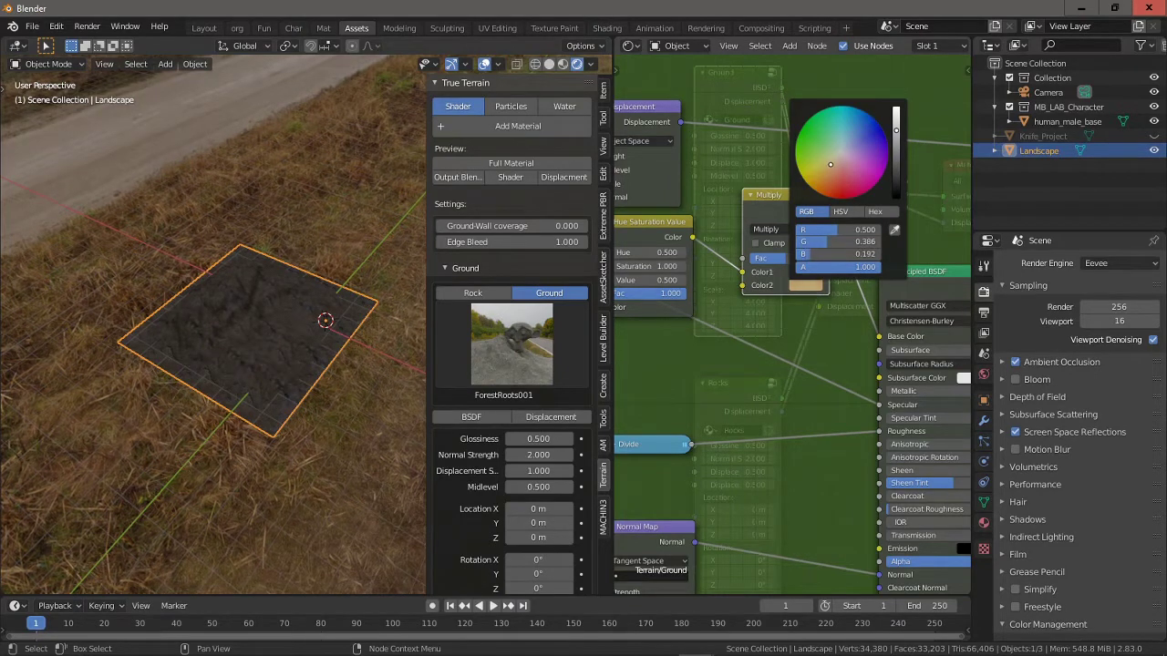
- Brighten the tan Color2 to an HSV Value of 1.000 and slightly lower its saturation
click(840, 212)
drag(834, 254, 866, 254)
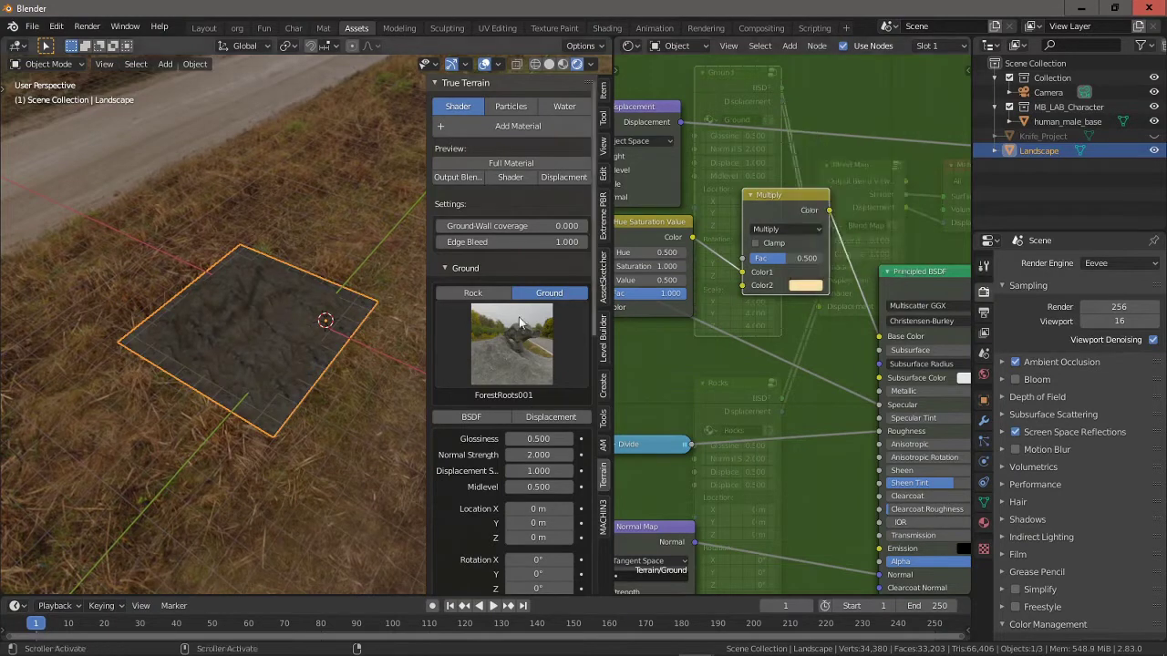
click(805, 290)
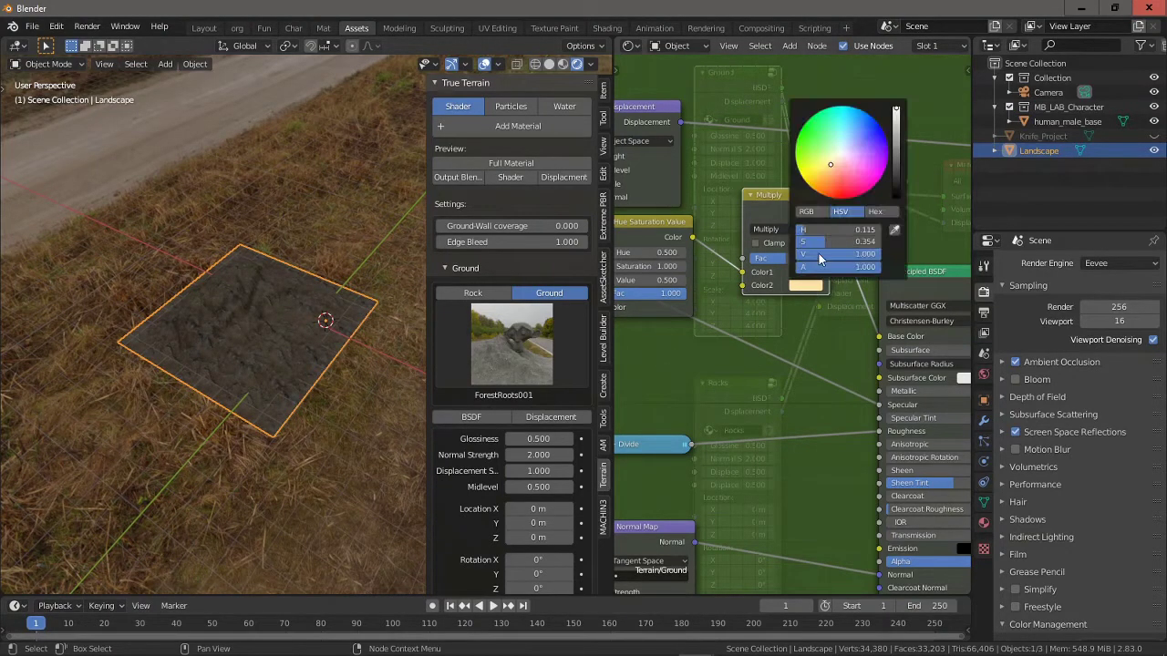
drag(828, 242, 815, 242)
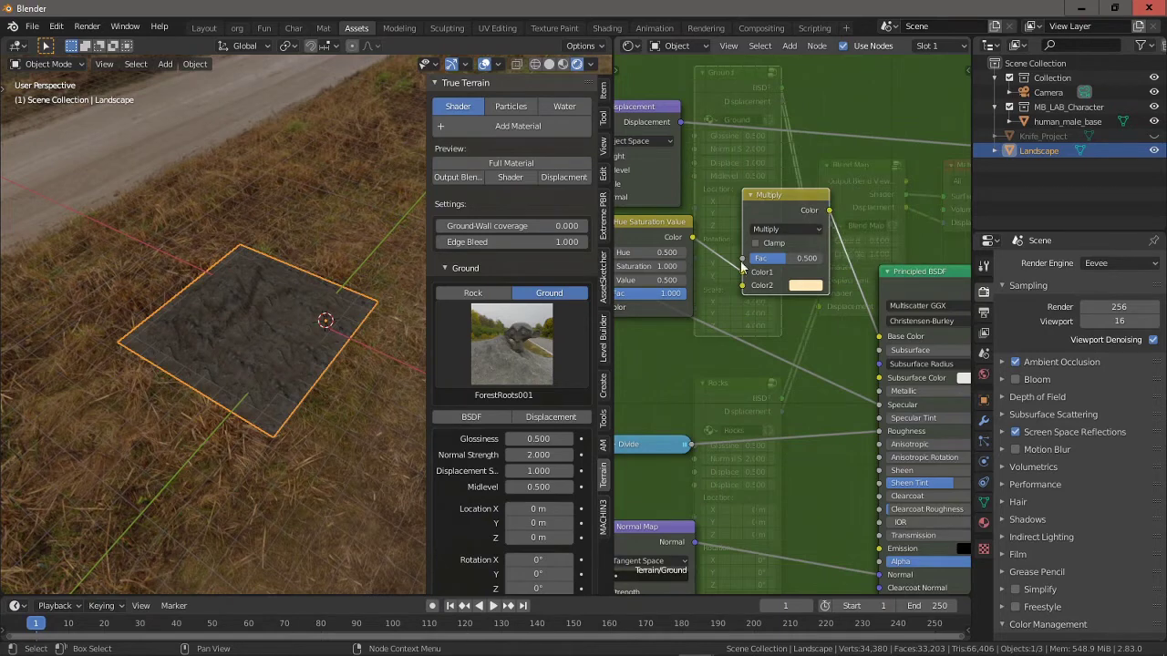
- Strengthen the brown tint by setting the Multiply node's Fac to 0.725, checking the ground texture up close
drag(821, 258, 792, 258)
scroll(257, 316, up, 4)
middle_drag(277, 306, 335, 292)
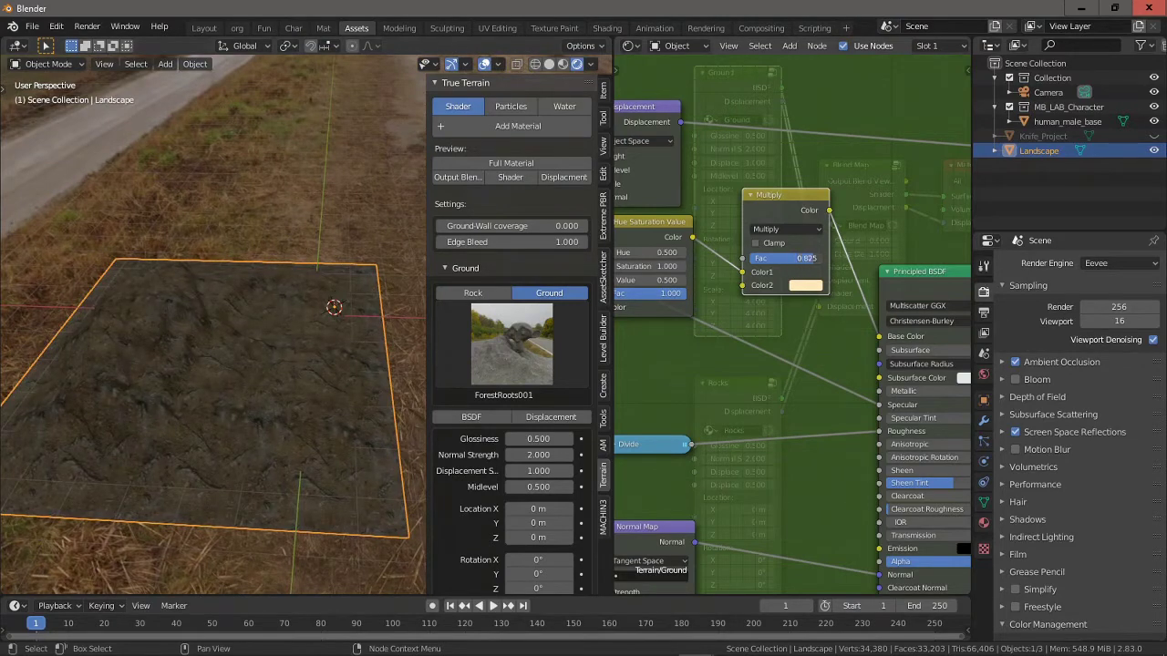
drag(793, 258, 795, 258)
drag(795, 258, 791, 258)
scroll(295, 324, up, 4)
scroll(271, 343, down, 6)
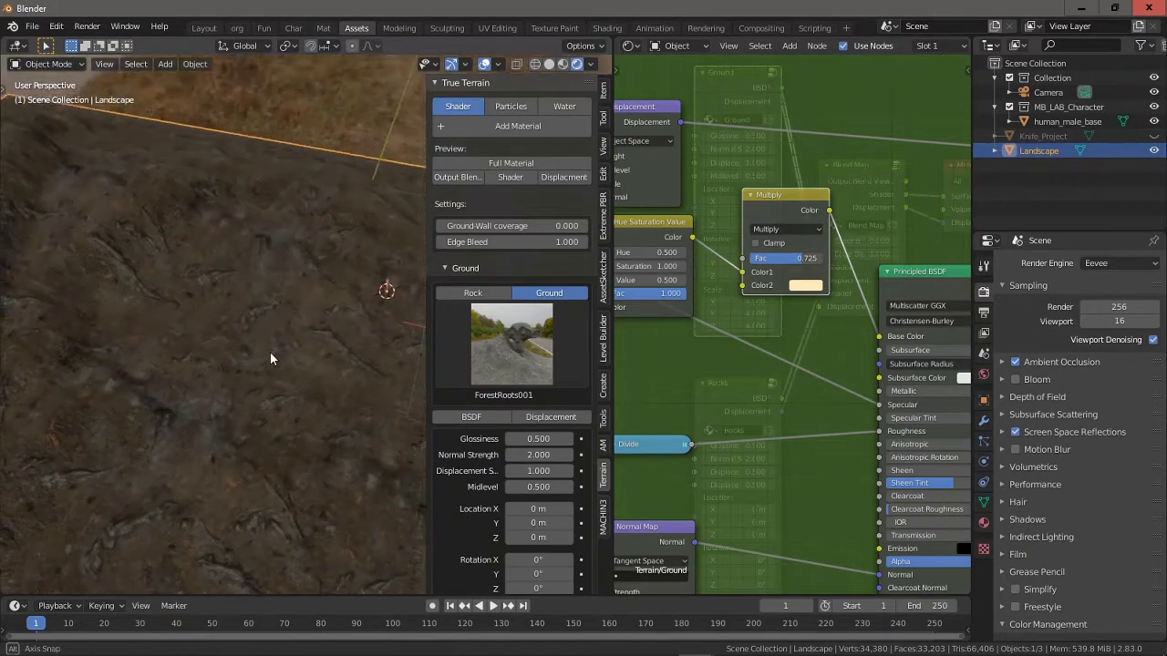
- Replace the environment lighting with the epping_forest_01_4k HDRI from the Asset Management library
middle_drag(271, 343, 347, 323)
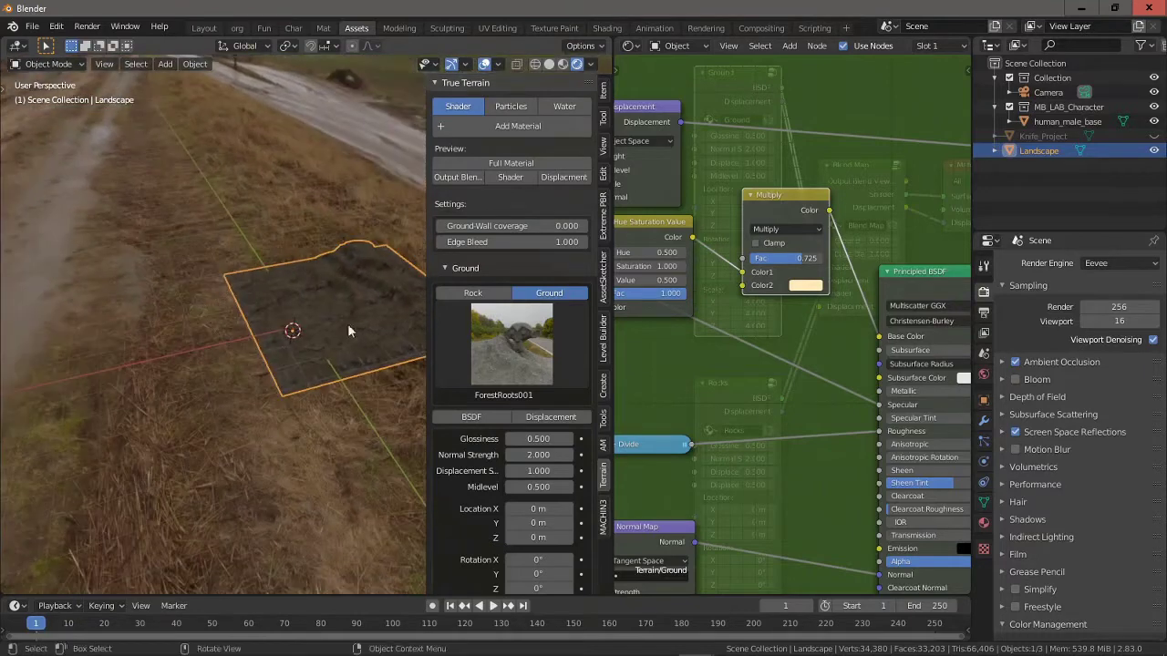
click(603, 451)
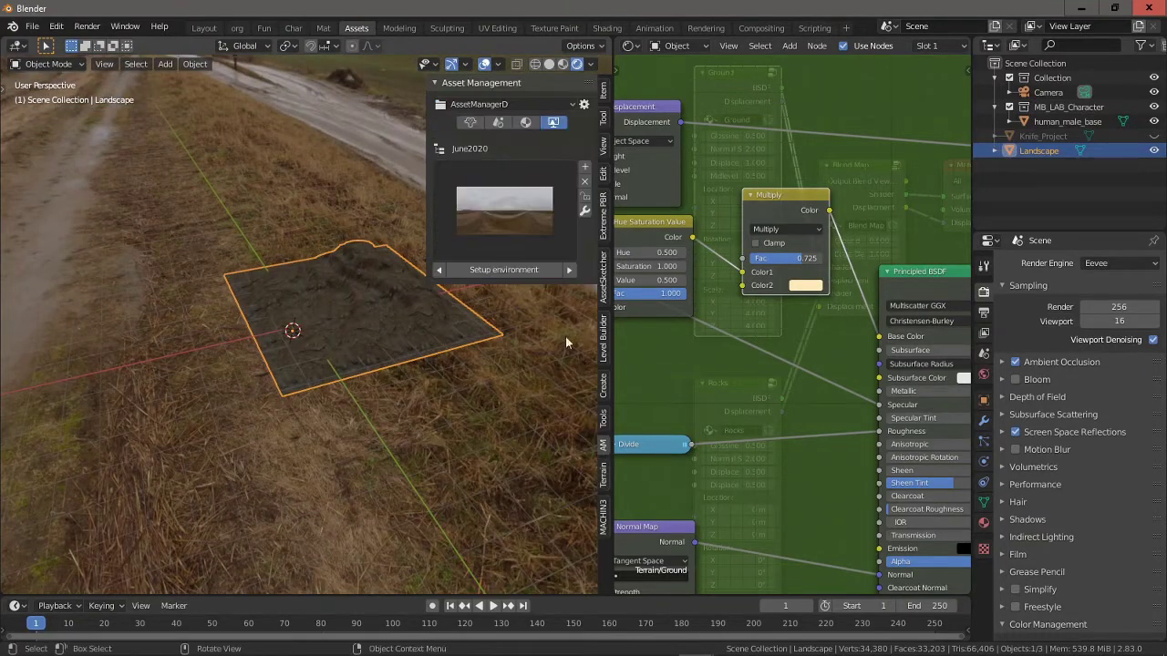
click(517, 204)
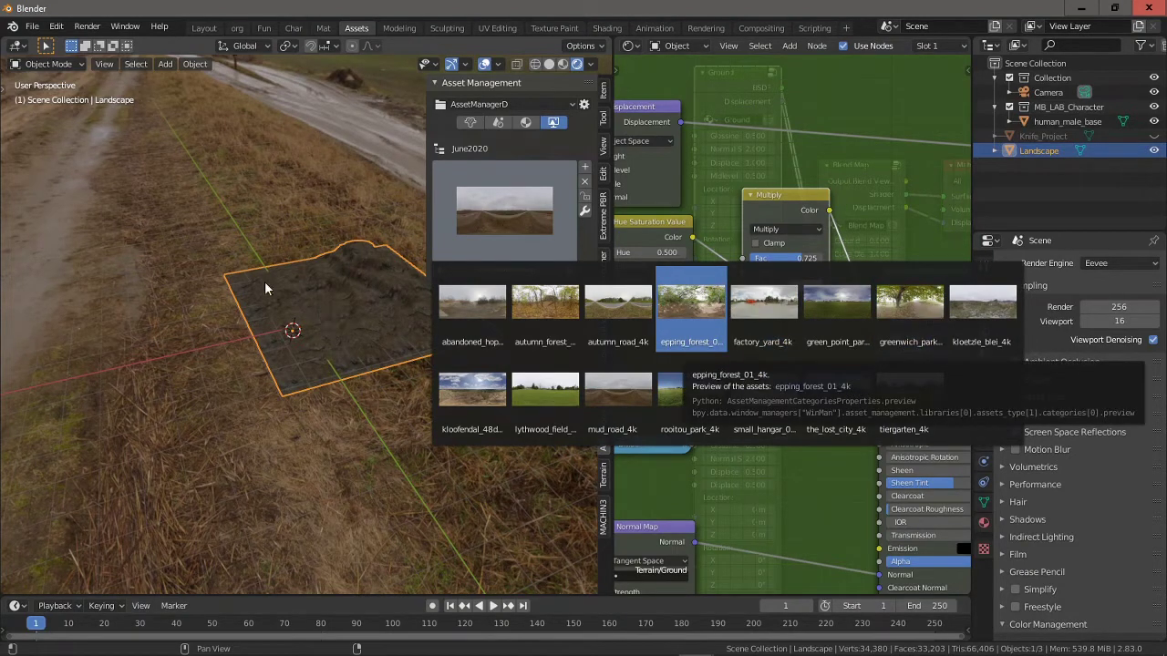
click(250, 237)
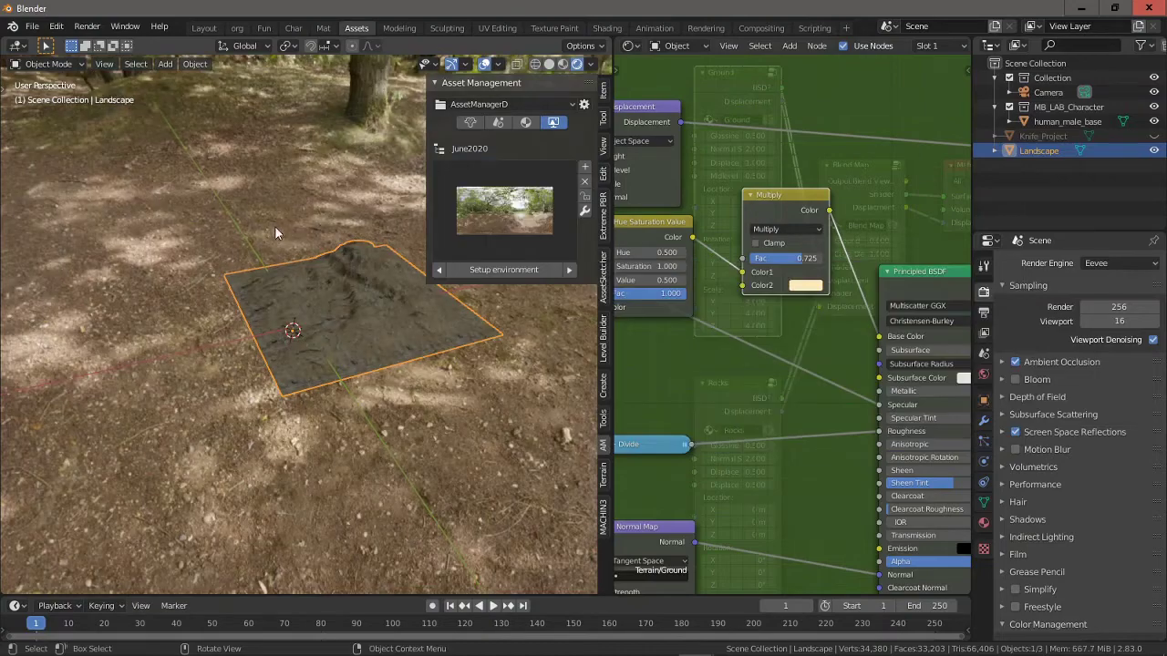
- Raise Color2's saturation to about 0.37 and set the Hue Saturation Value node's Value to 0.490 to match the forest floor
middle_drag(314, 230, 392, 301)
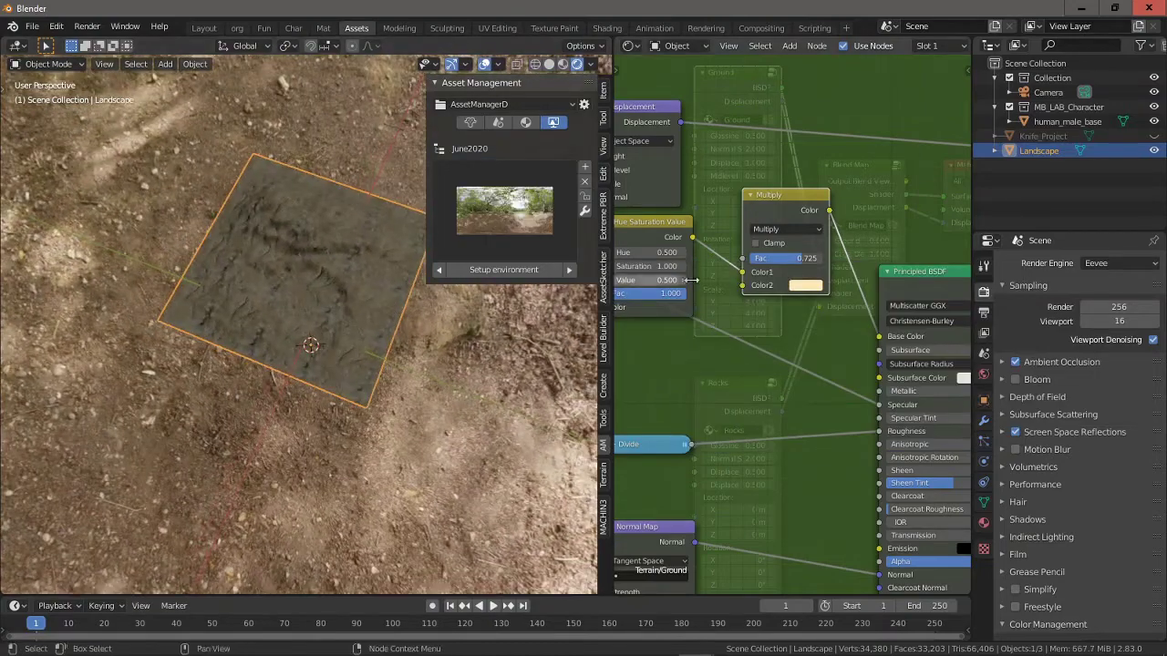
click(804, 285)
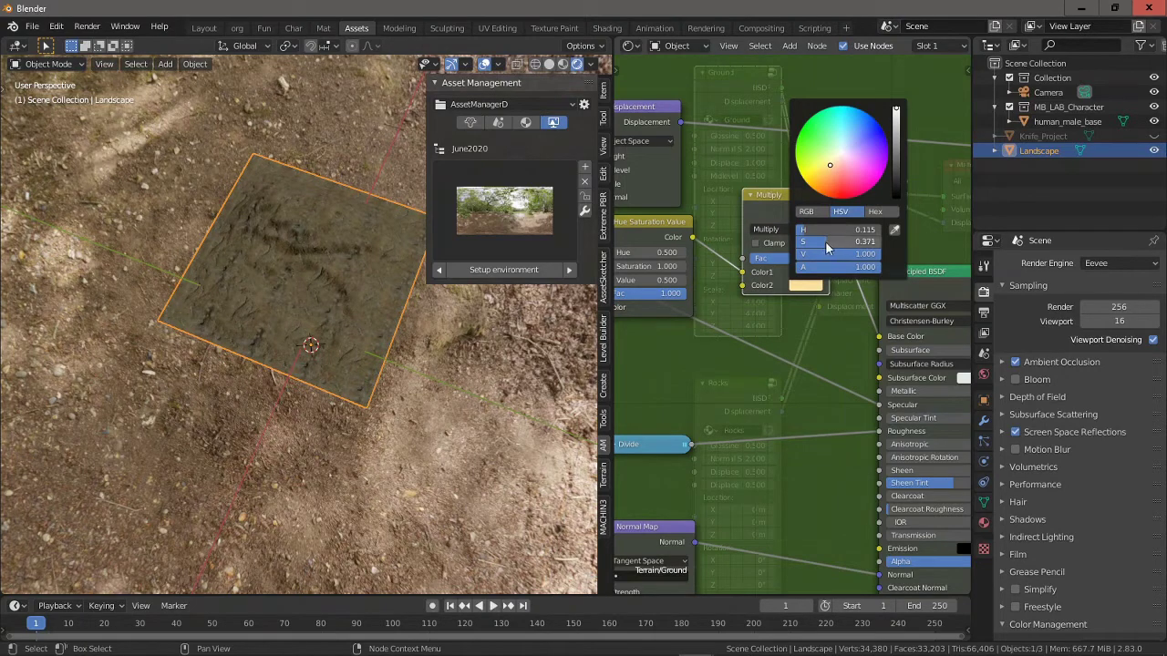
drag(823, 242, 826, 242)
middle_drag(727, 350, 745, 350)
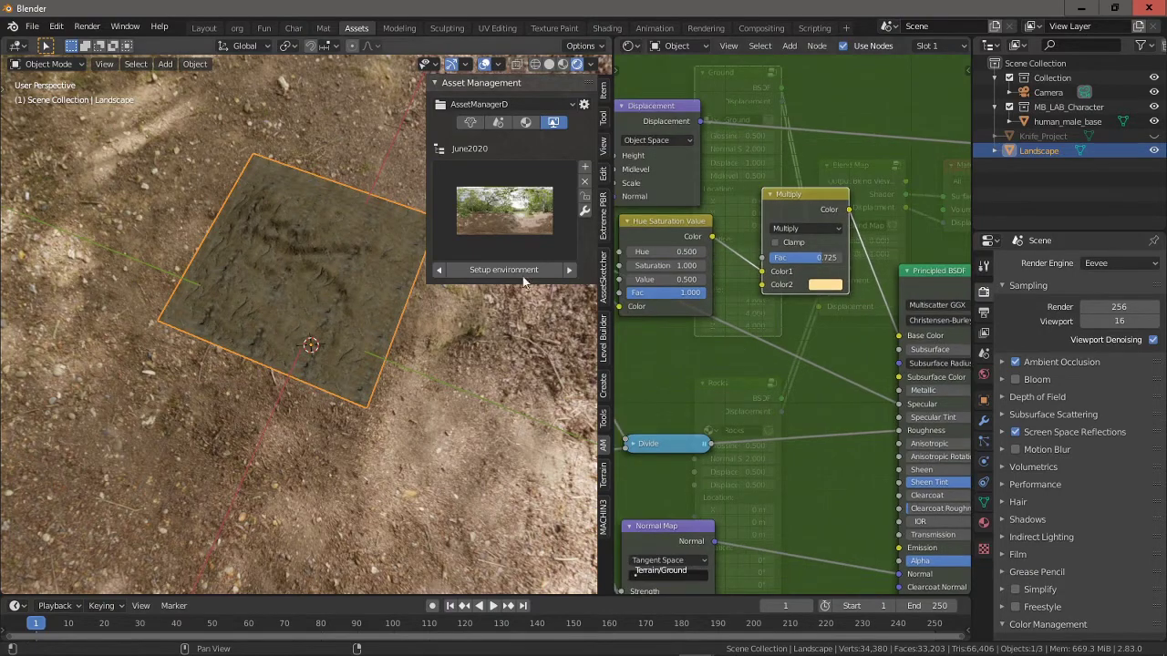
middle_drag(403, 280, 282, 216)
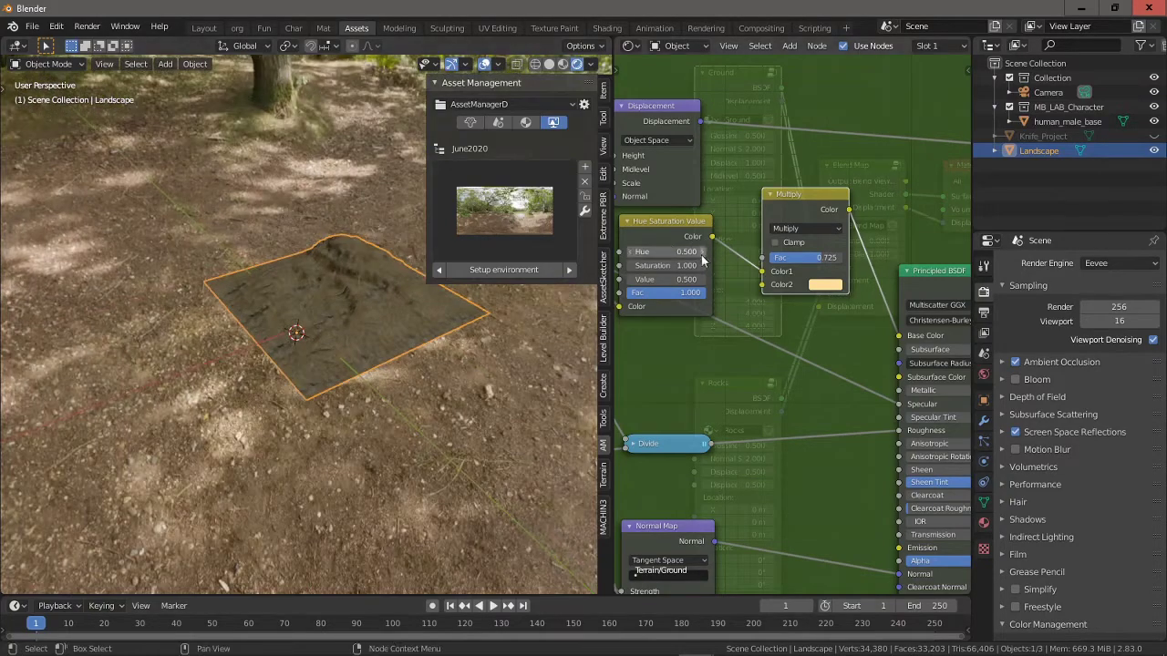
shift+drag(679, 278, 679, 278)
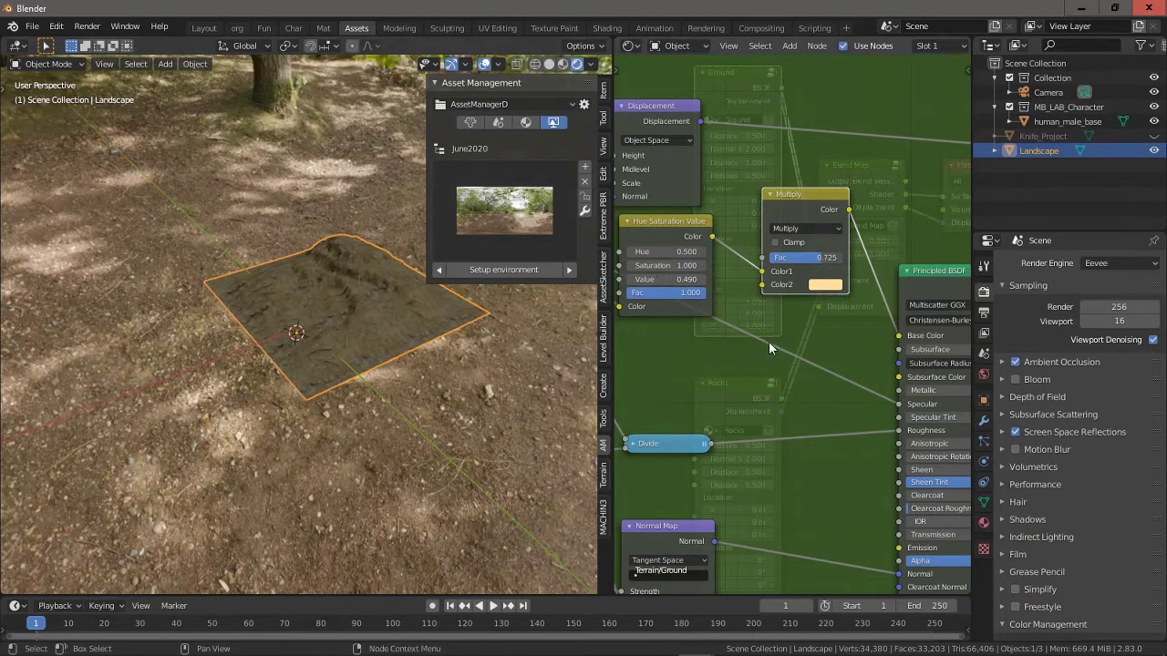
- Leave the Ground node group for the Terrain material's top level, and inspect the tinted landscape against the forest floor
key(Tab)
scroll(389, 345, down, 3)
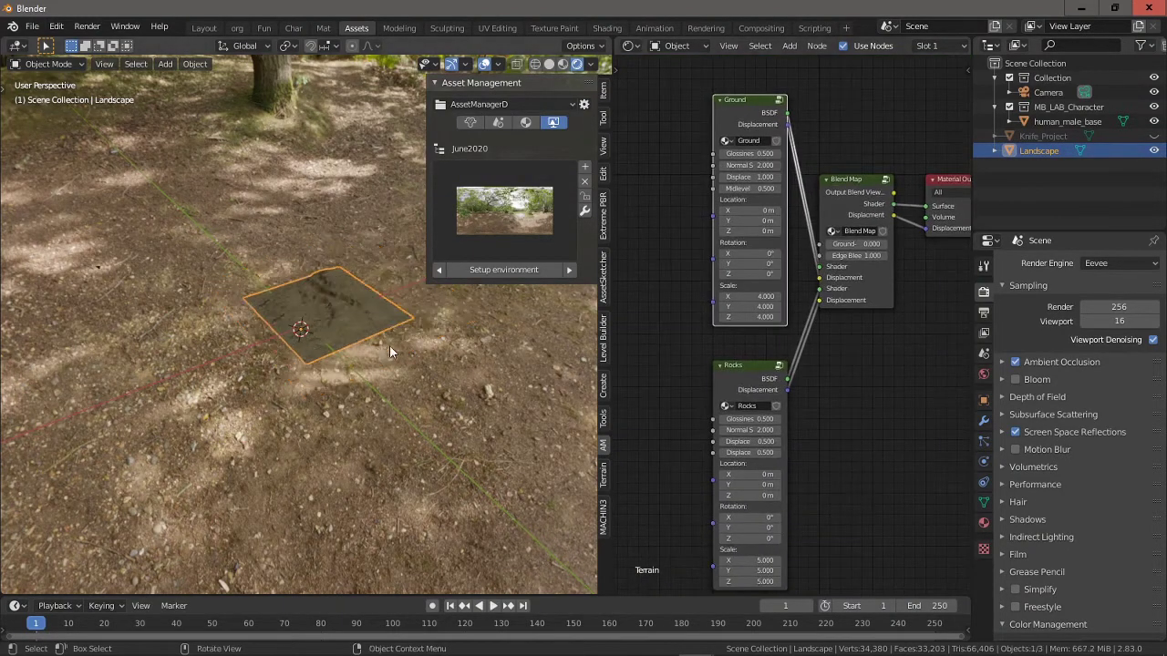
scroll(290, 351, up, 5)
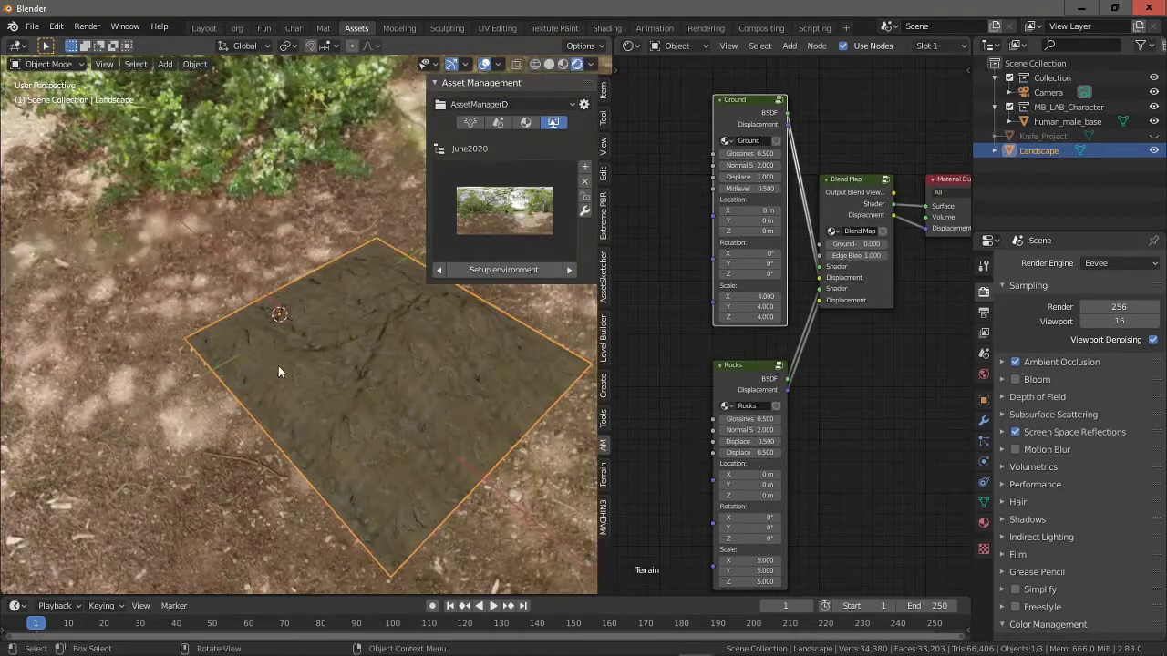
scroll(277, 365, down, 3)
middle_drag(198, 370, 416, 349)
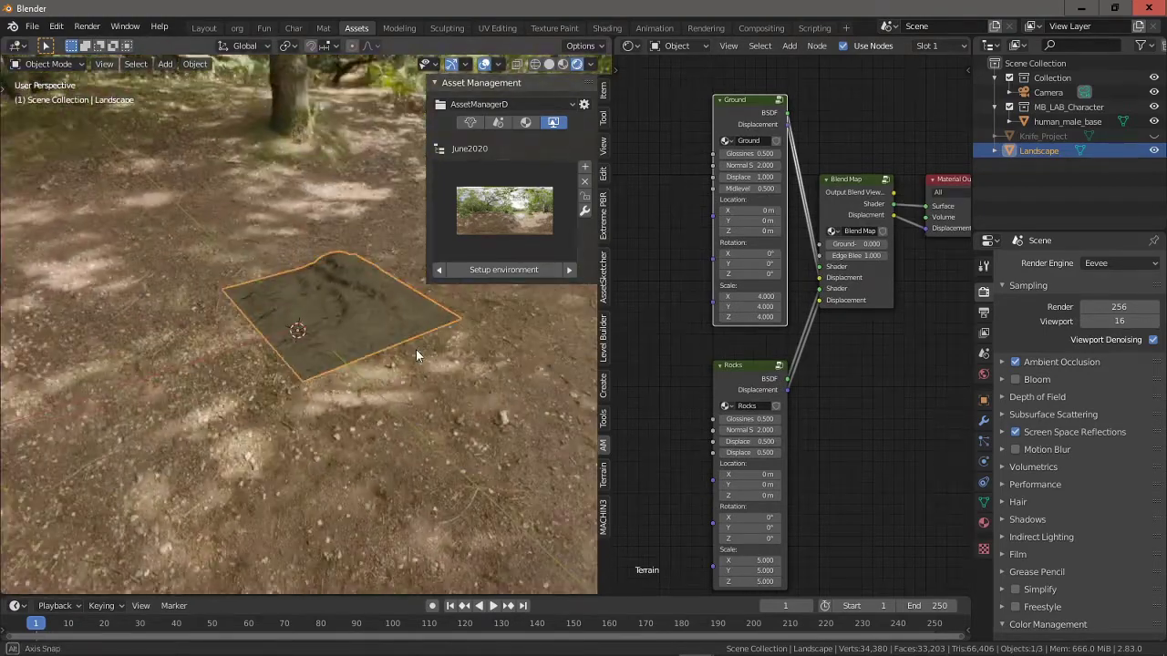
scroll(364, 339, up, 5)
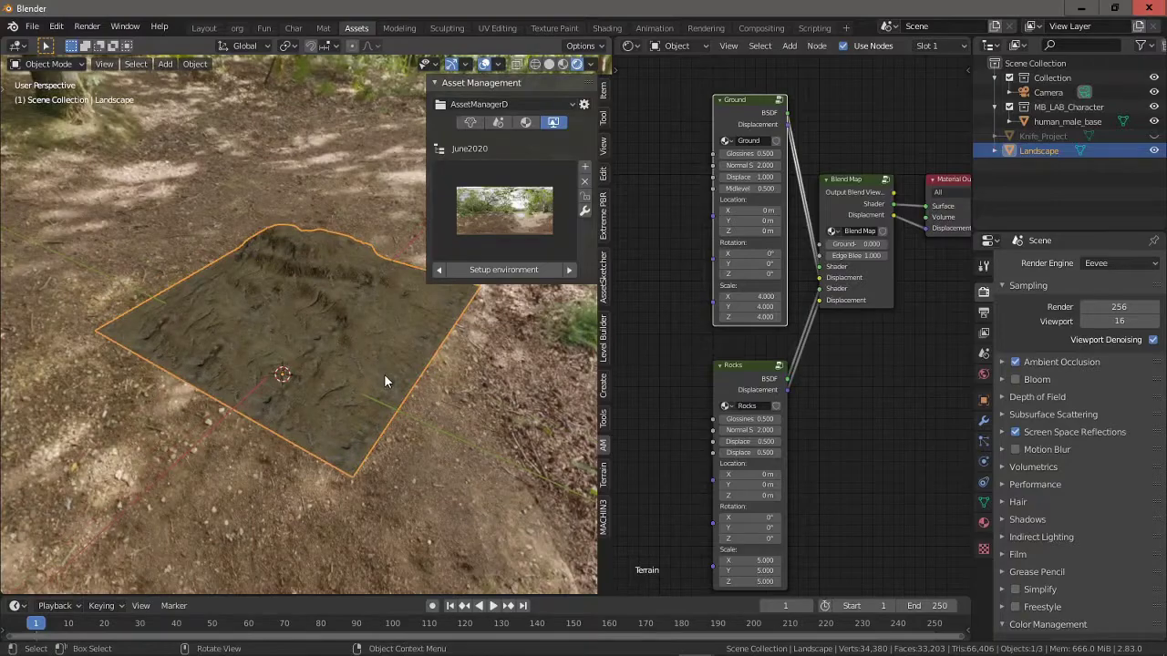